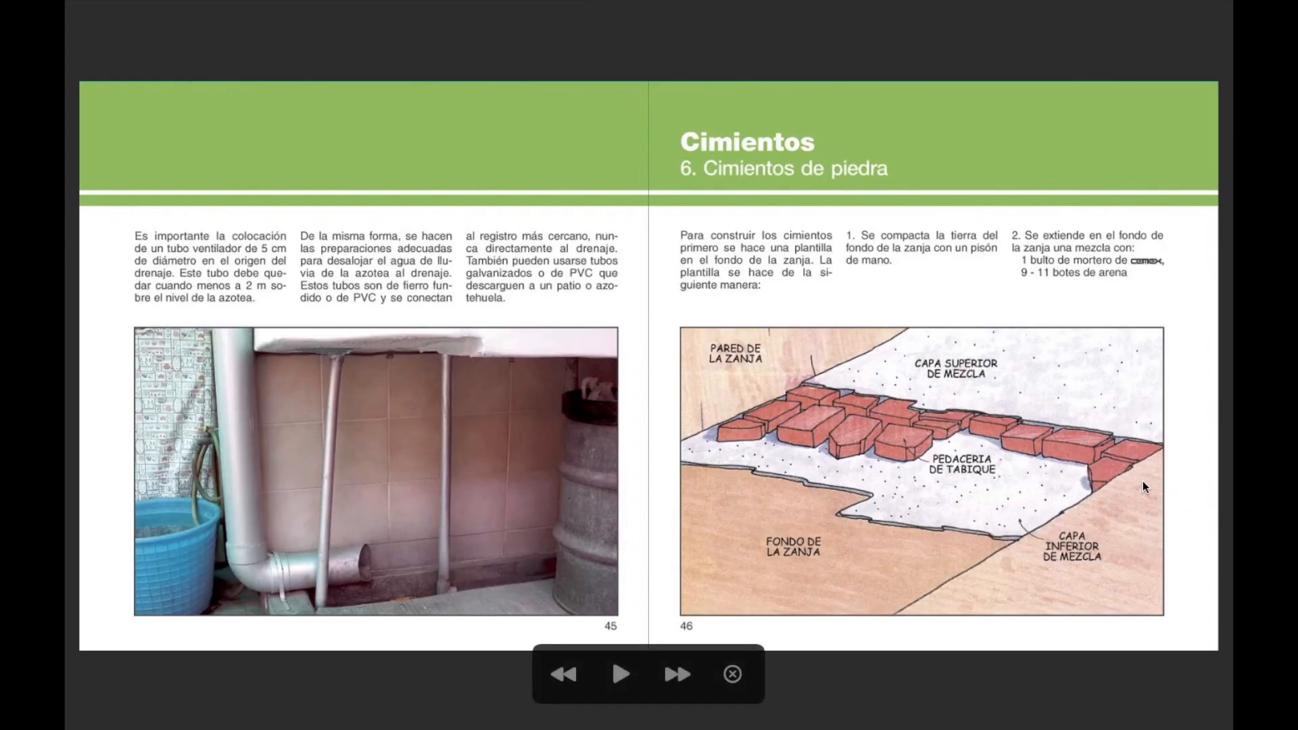
- Examine the trench base diagram on page 46 of the construction manual up close
scroll(1143, 480, up, 5)
scroll(1143, 481, up, 2)
scroll(1143, 481, down, 2)
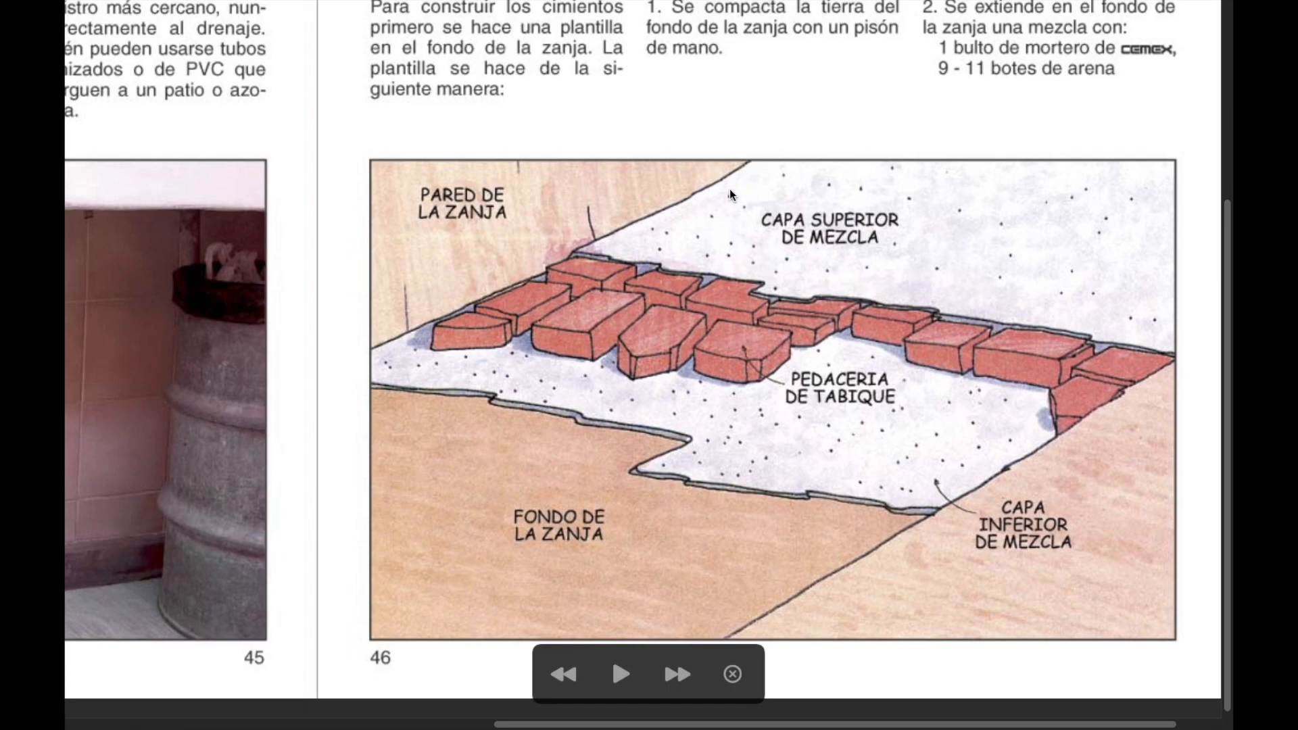
scroll(730, 195, down, 5)
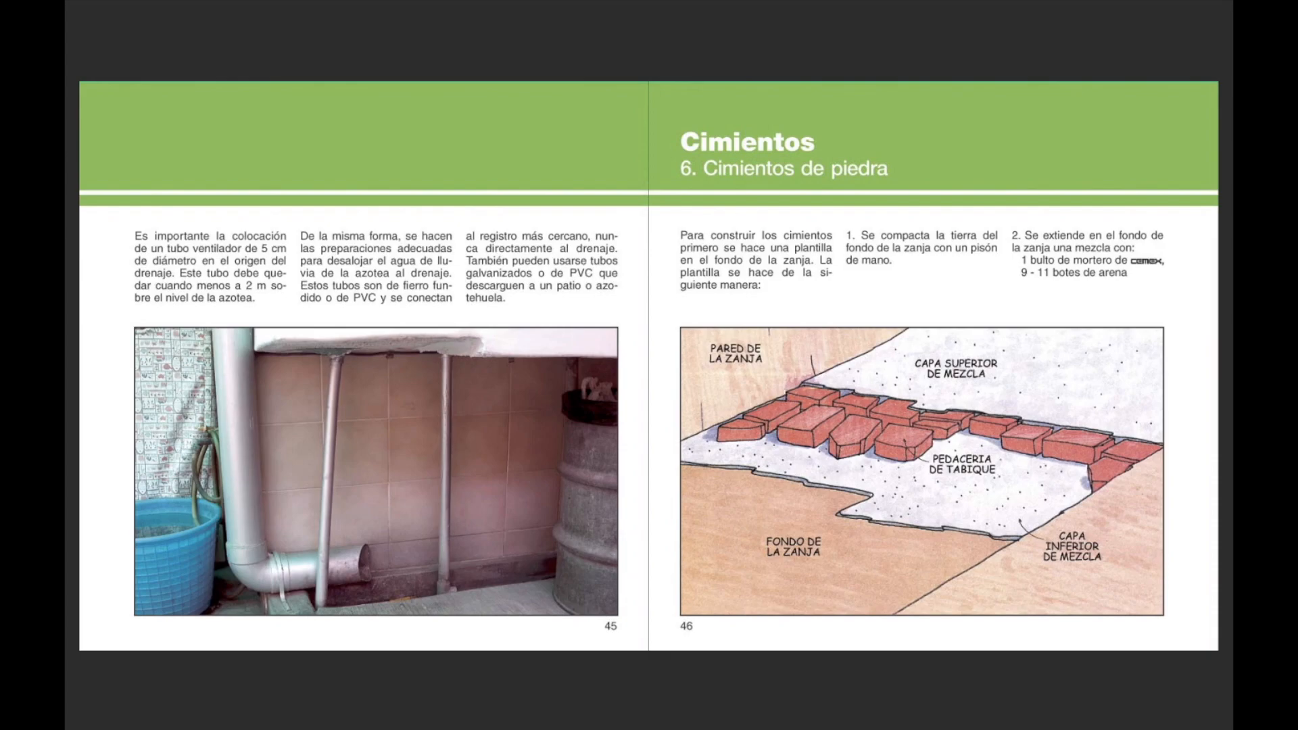
- Page through the stone foundation chapter to the concrete foundations on page 54, and leave the slideshow
key(Right)
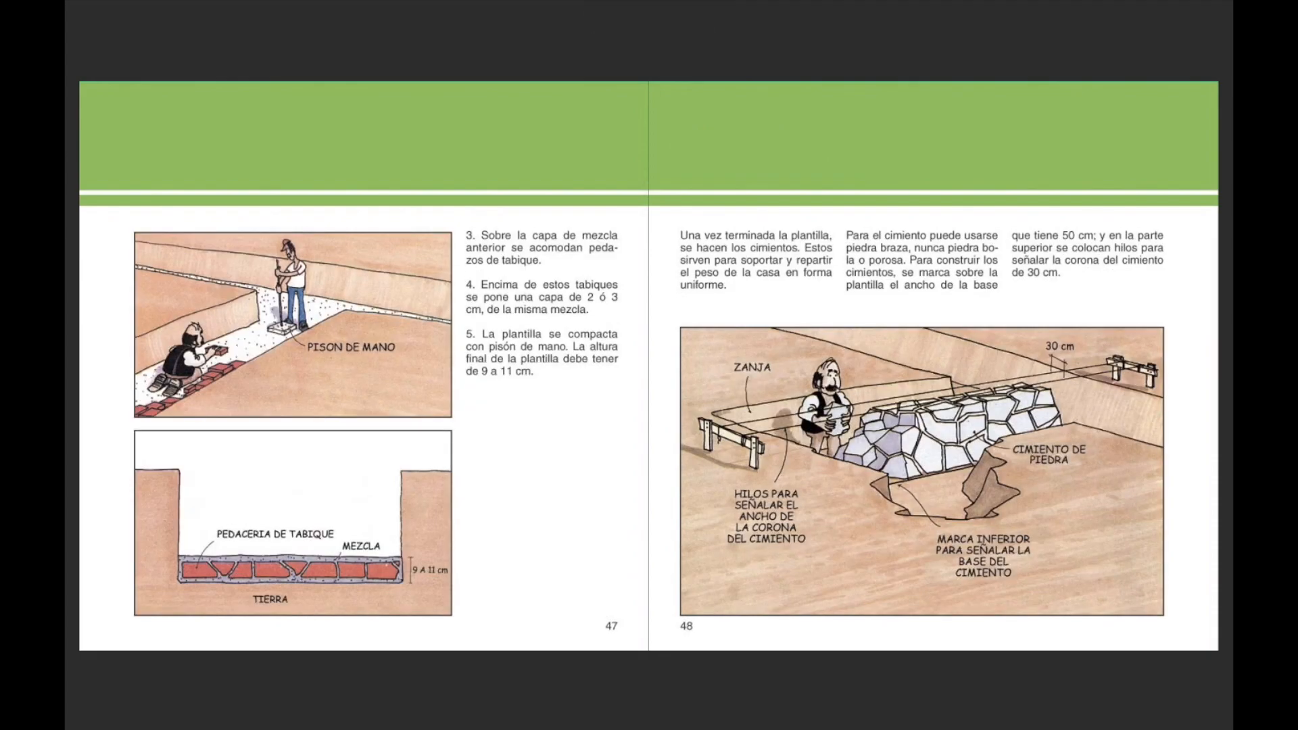
key(Right)
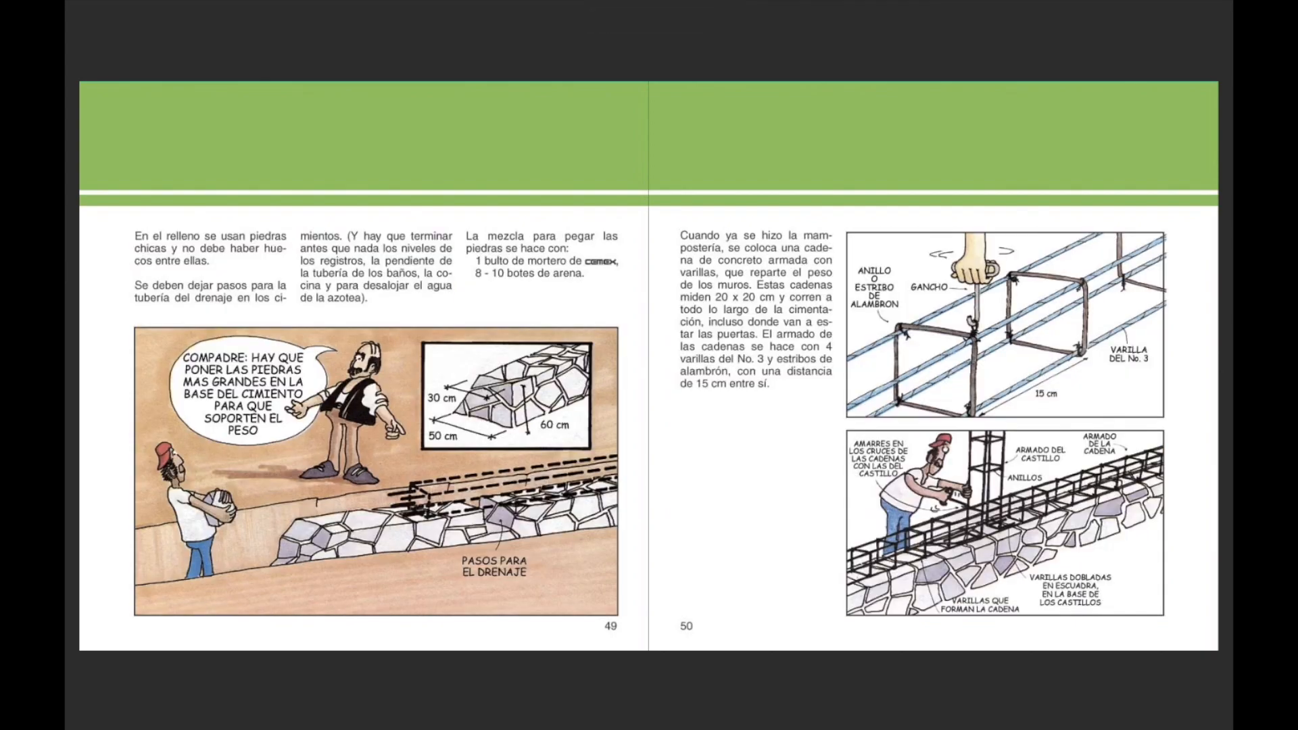
key(Right)
key(Right)
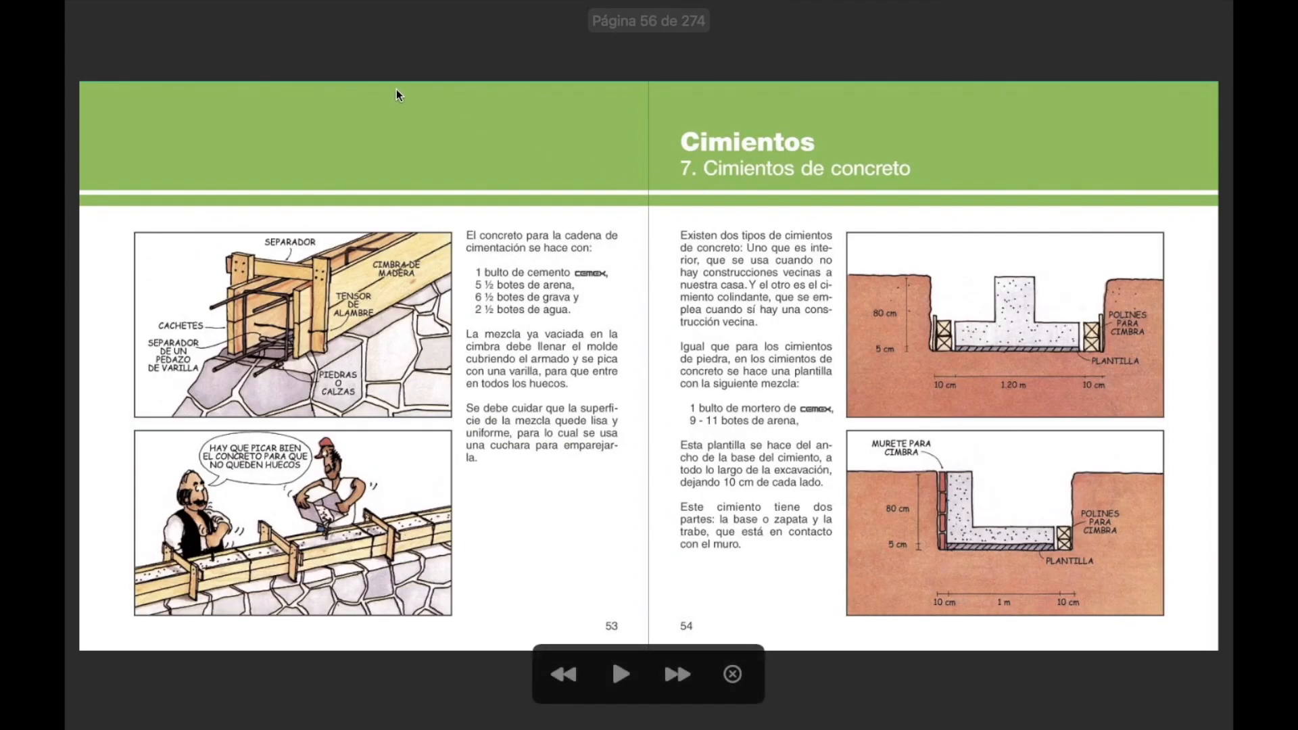
key(Escape)
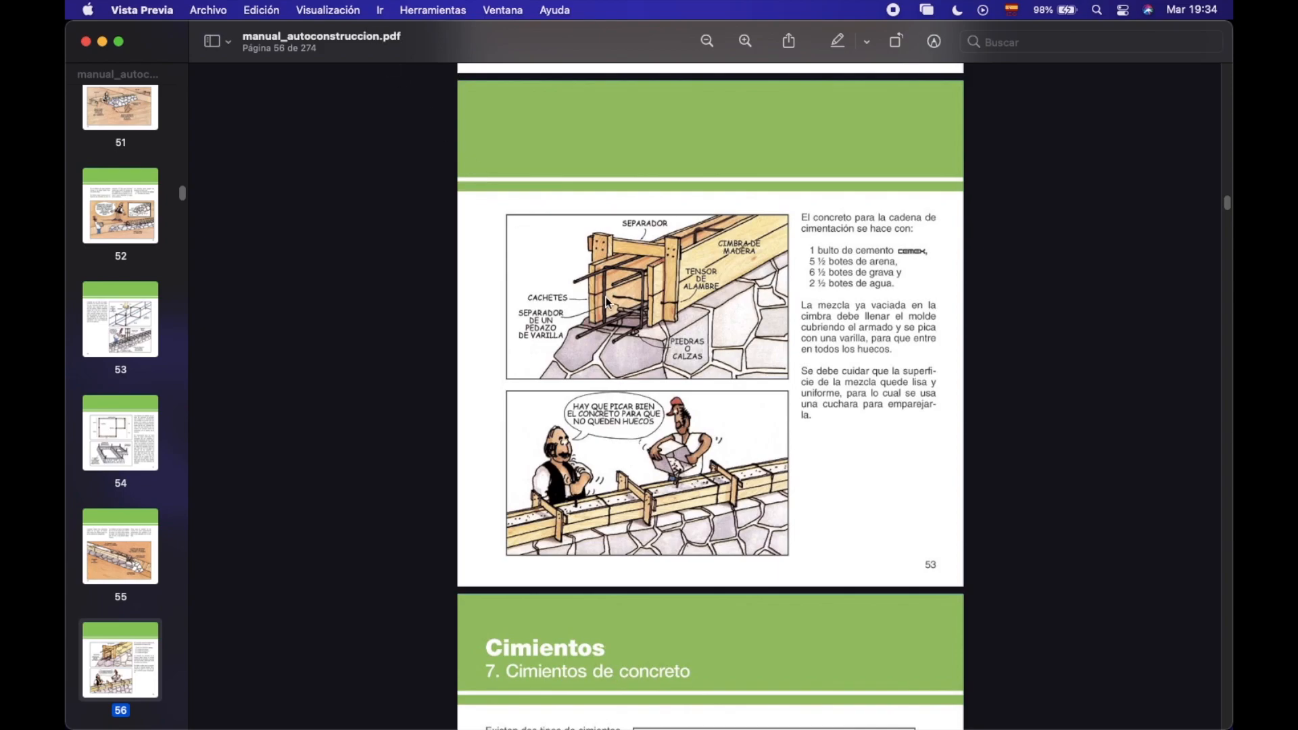
scroll(606, 298, down, 15)
drag(1231, 227, 1219, 86)
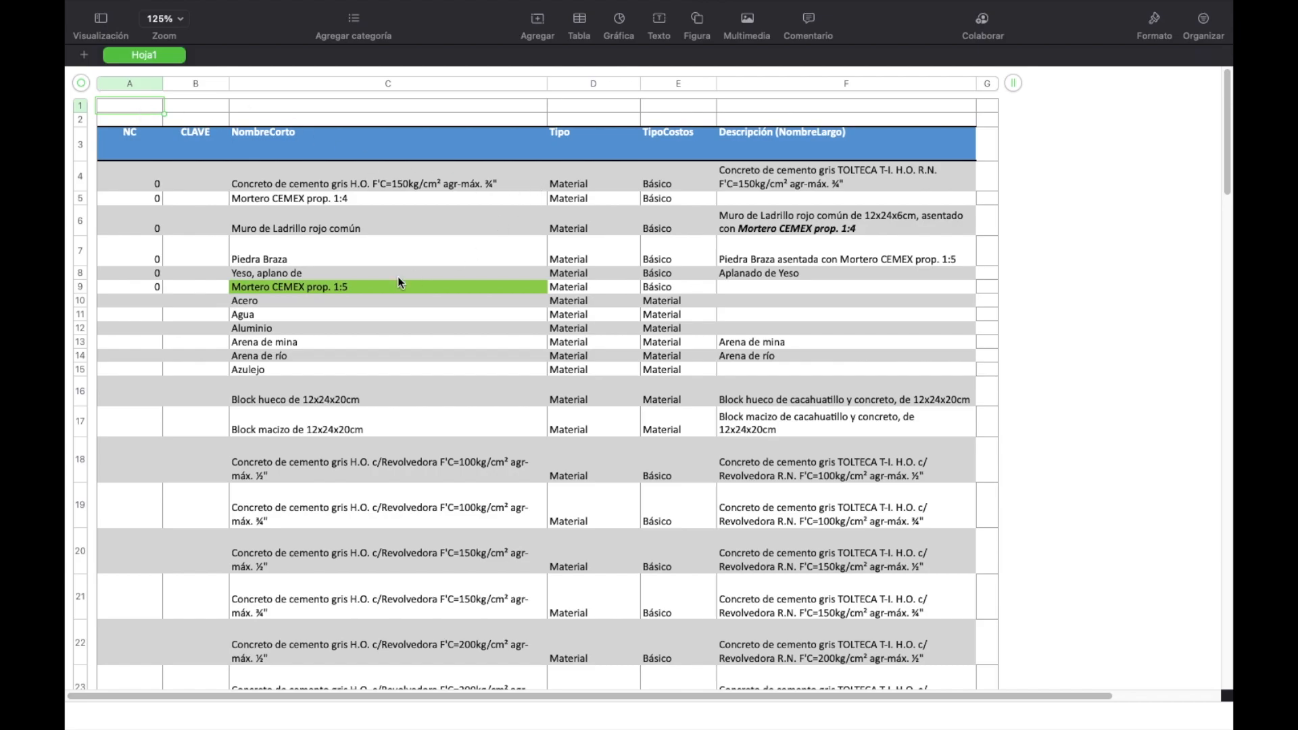
- Examine the NombreCorto entries in the materials spreadsheet, including the common red brick wall, river sand, steel and plaster rows
scroll(266, 261, up, 1)
scroll(266, 261, up, 5)
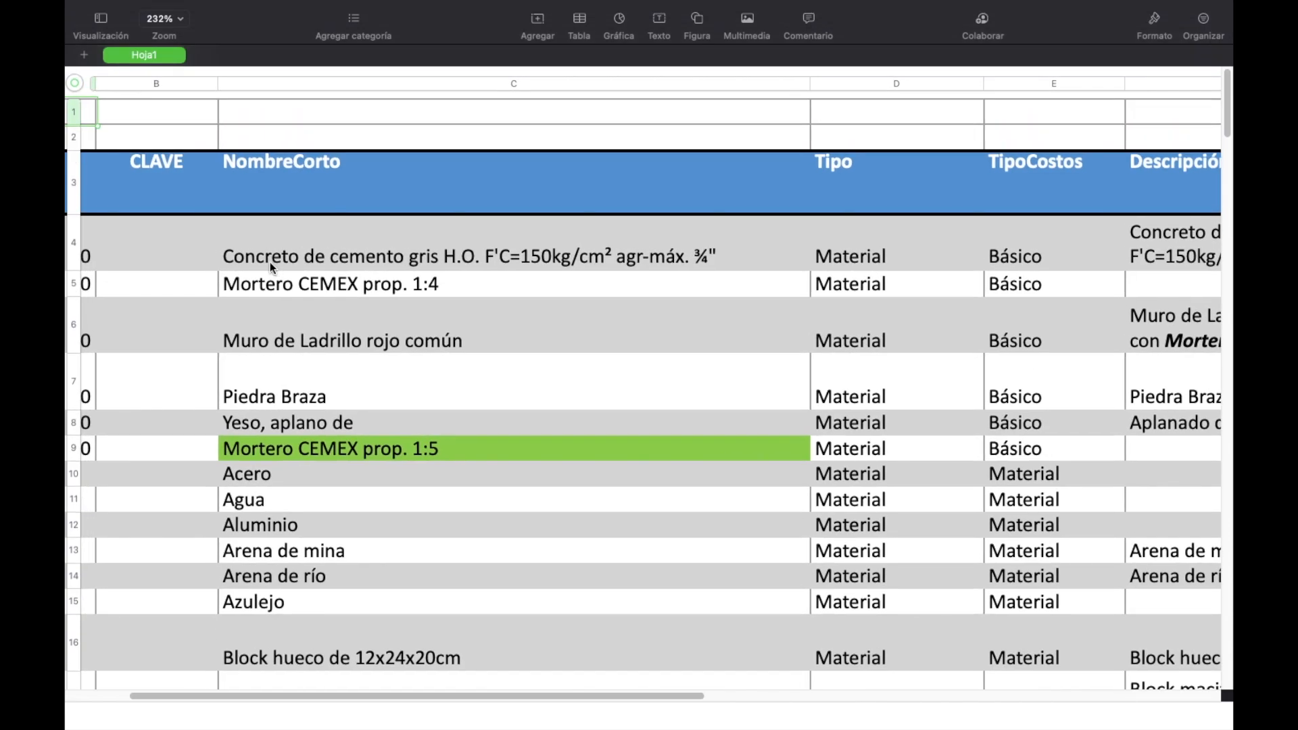
click(509, 336)
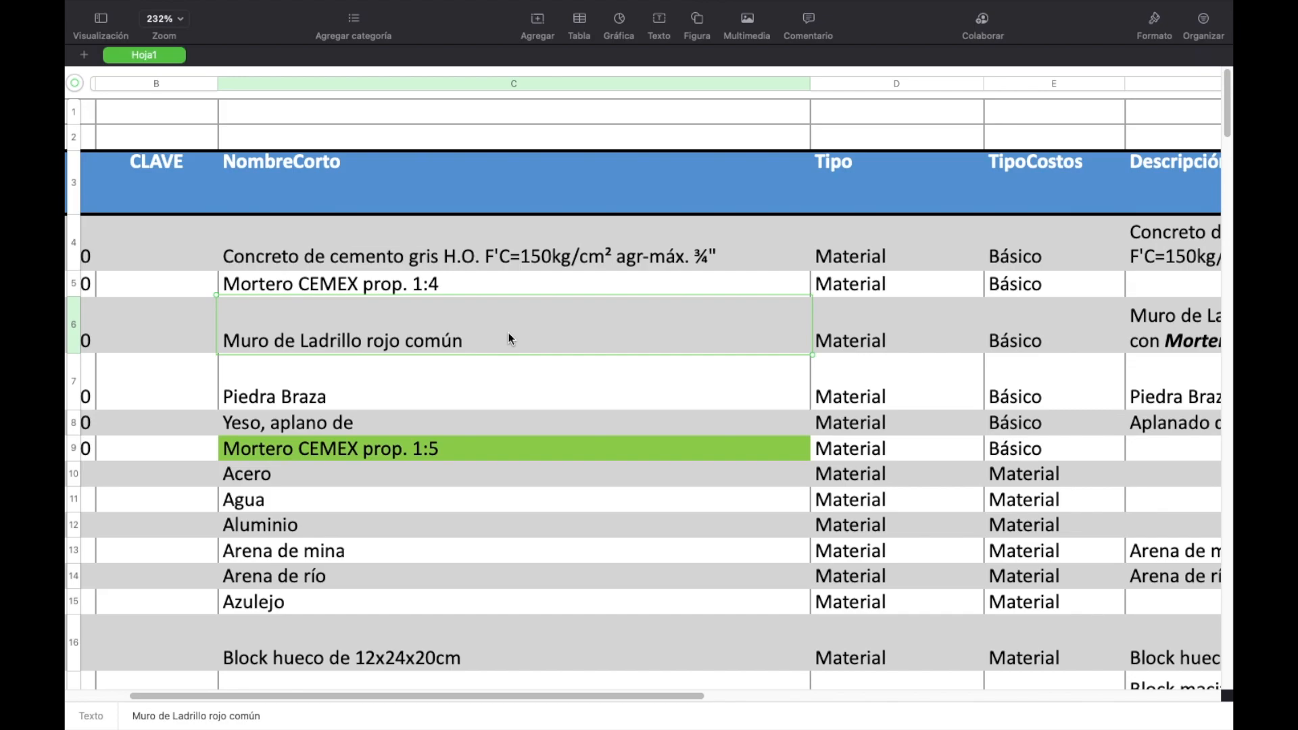
scroll(230, 554, up, 5)
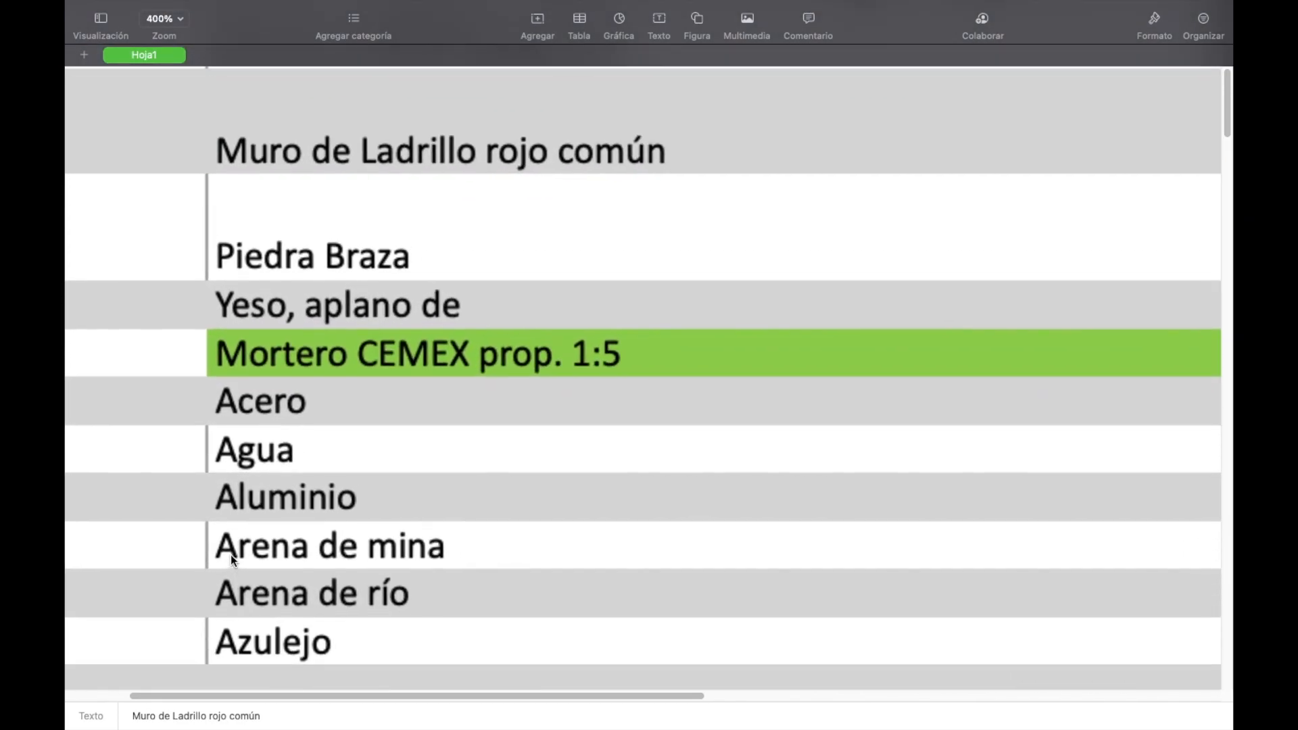
click(364, 599)
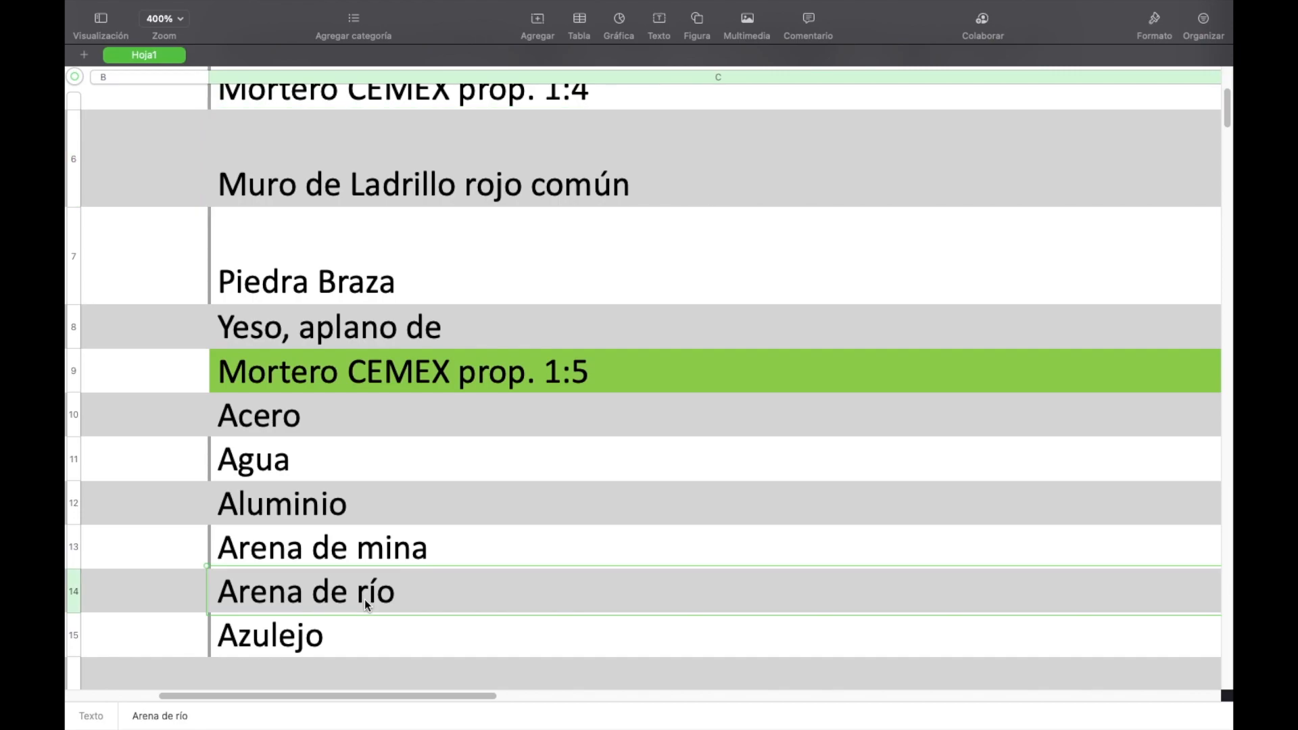
scroll(364, 599, right, 2)
key(Up)
key(Up)
key(Up)
key(Up)
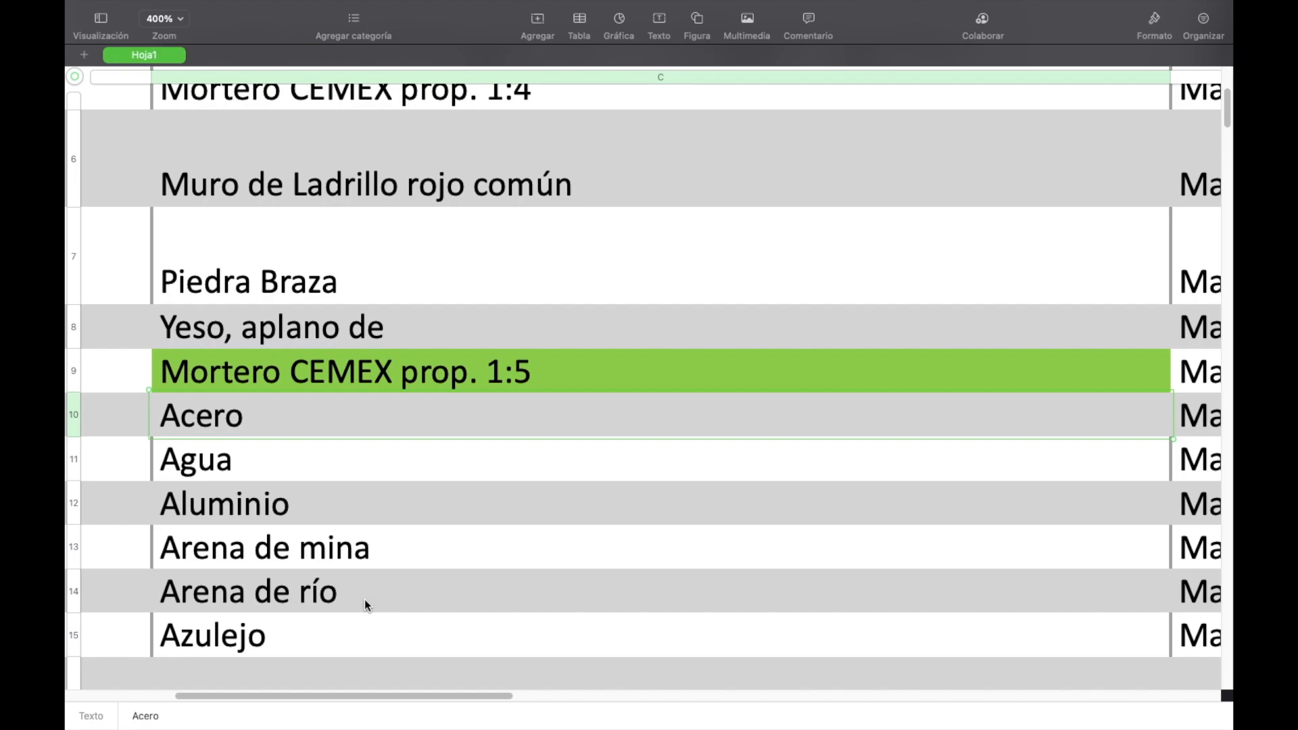
click(247, 327)
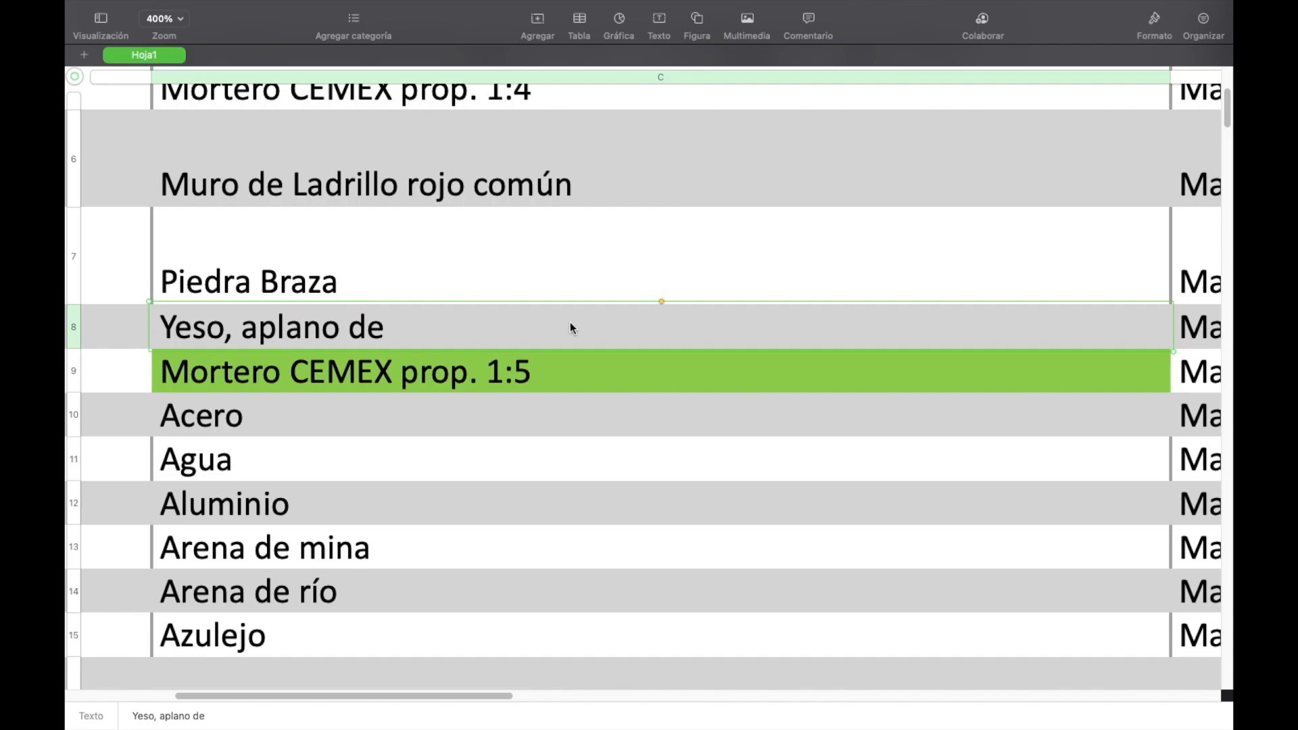
- Examine the long descriptions of the materials, from the first concrete entry down to the 15cm interior wall
scroll(571, 328, down, 5)
scroll(570, 328, right, 7)
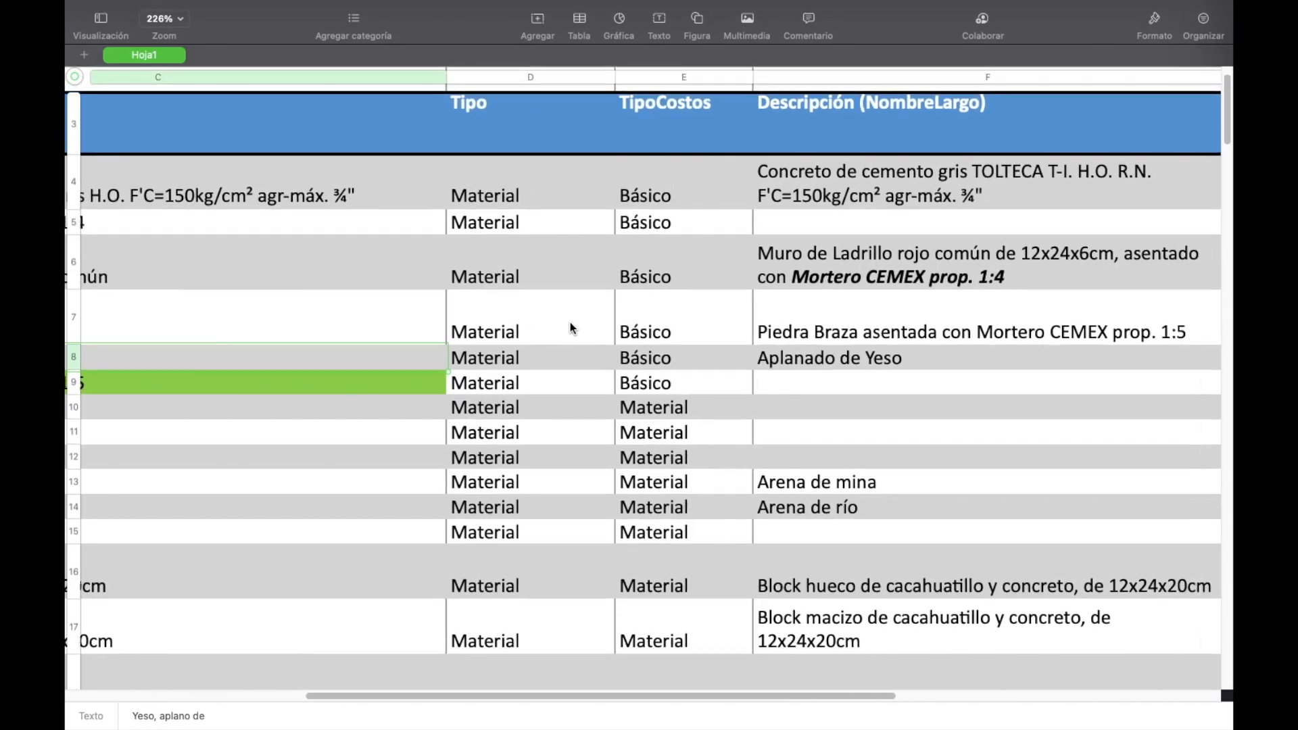
scroll(570, 322, right, 5)
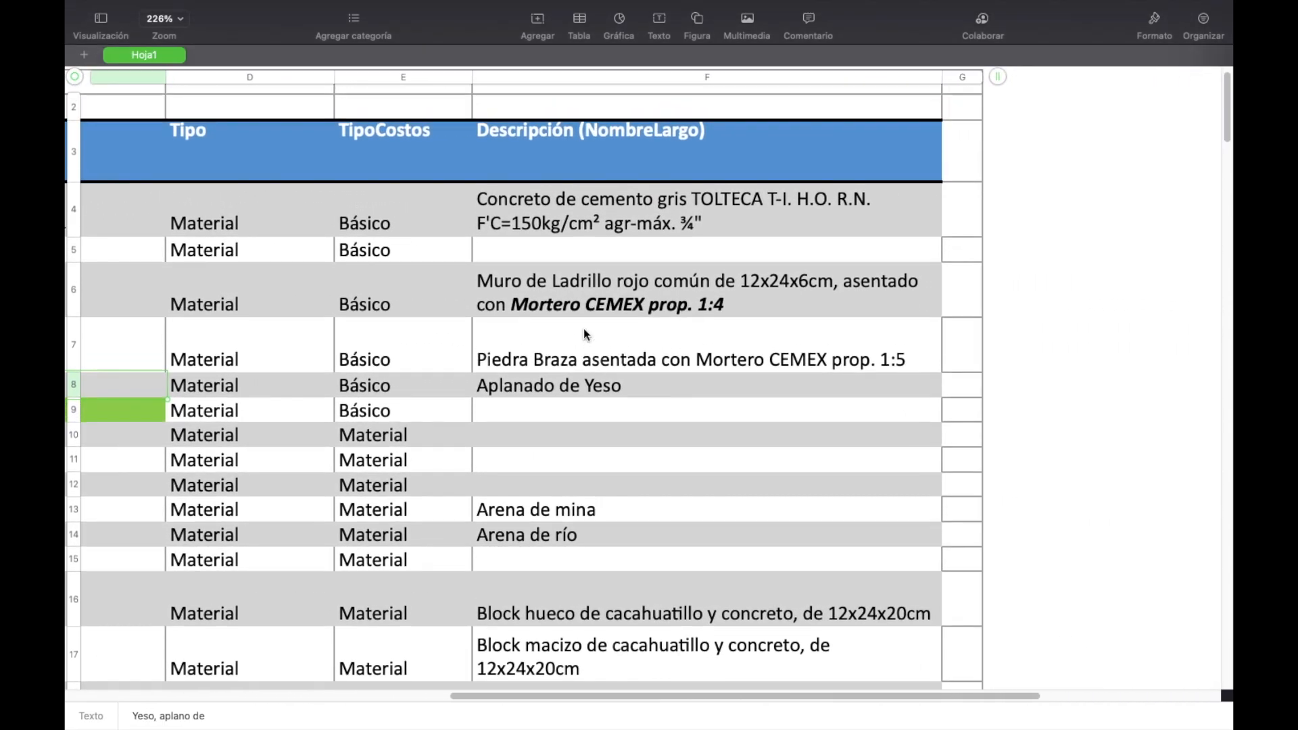
scroll(686, 334, up, 5)
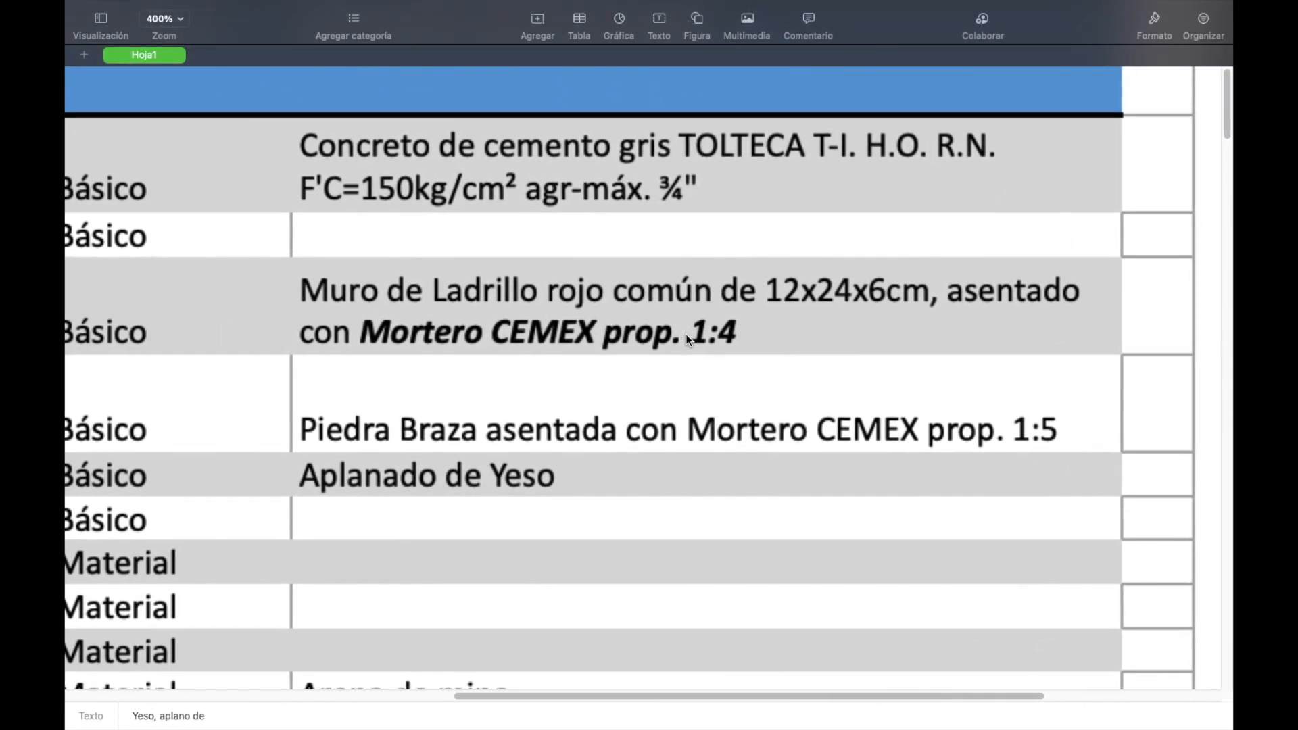
scroll(619, 533, down, 5)
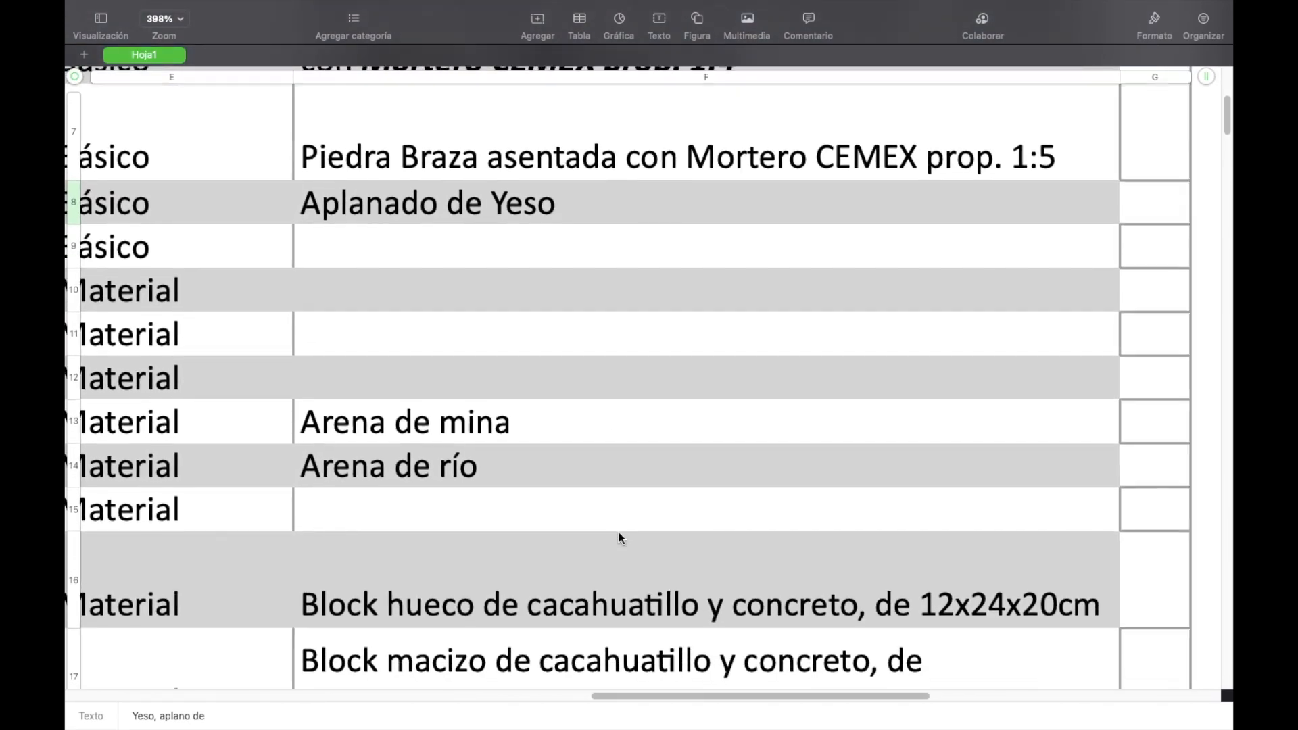
scroll(619, 534, down, 10)
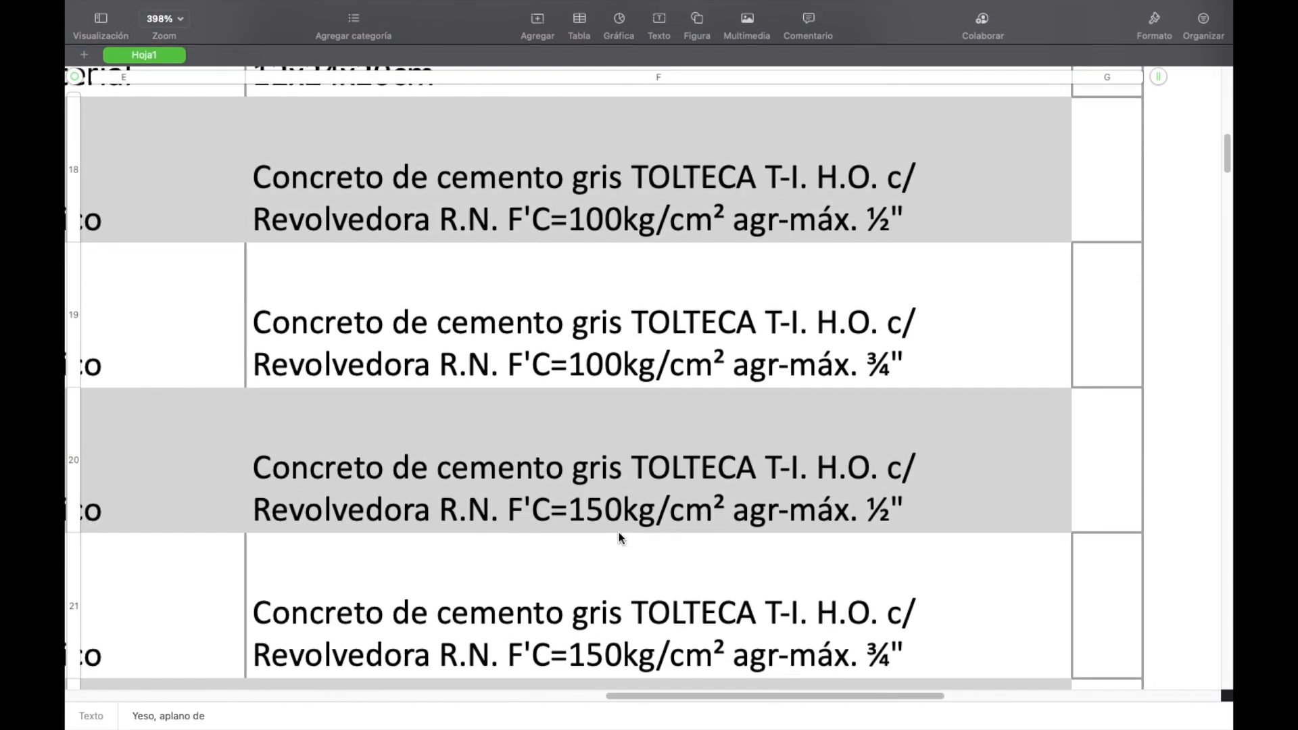
scroll(525, 474, down, 10)
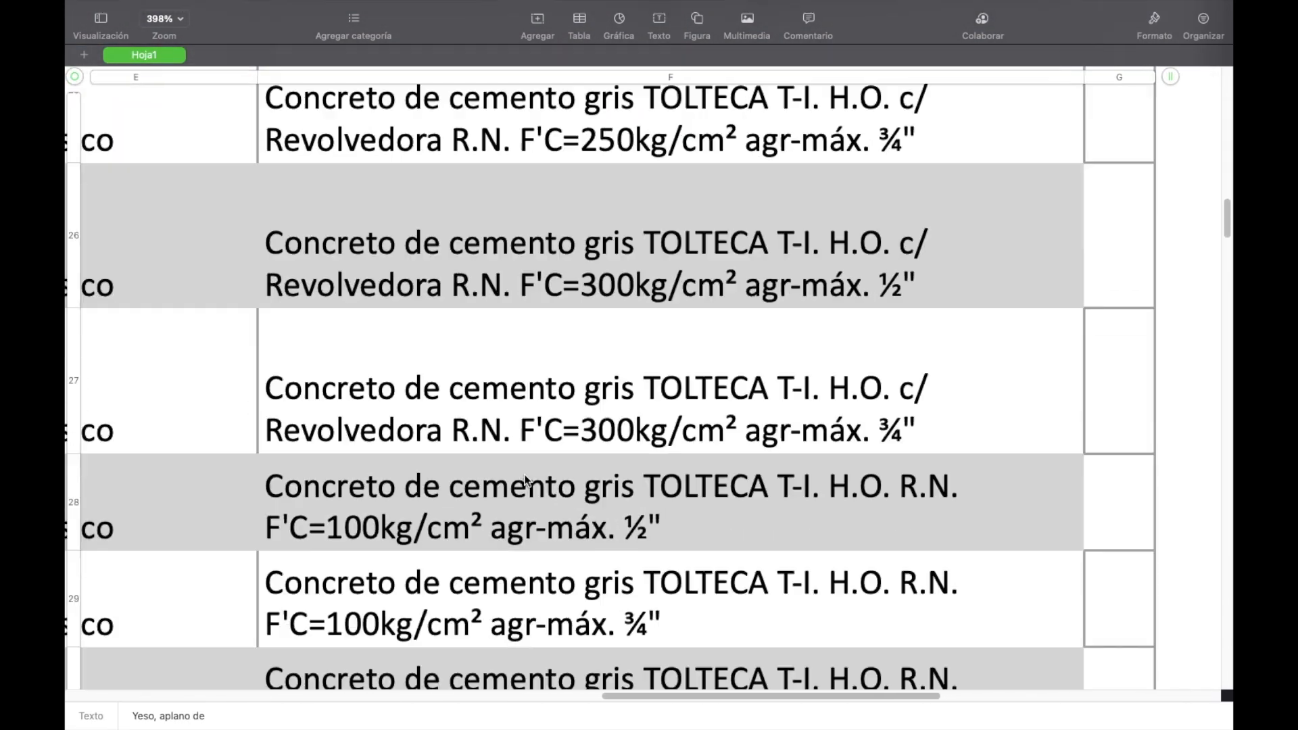
scroll(524, 480, down, 15)
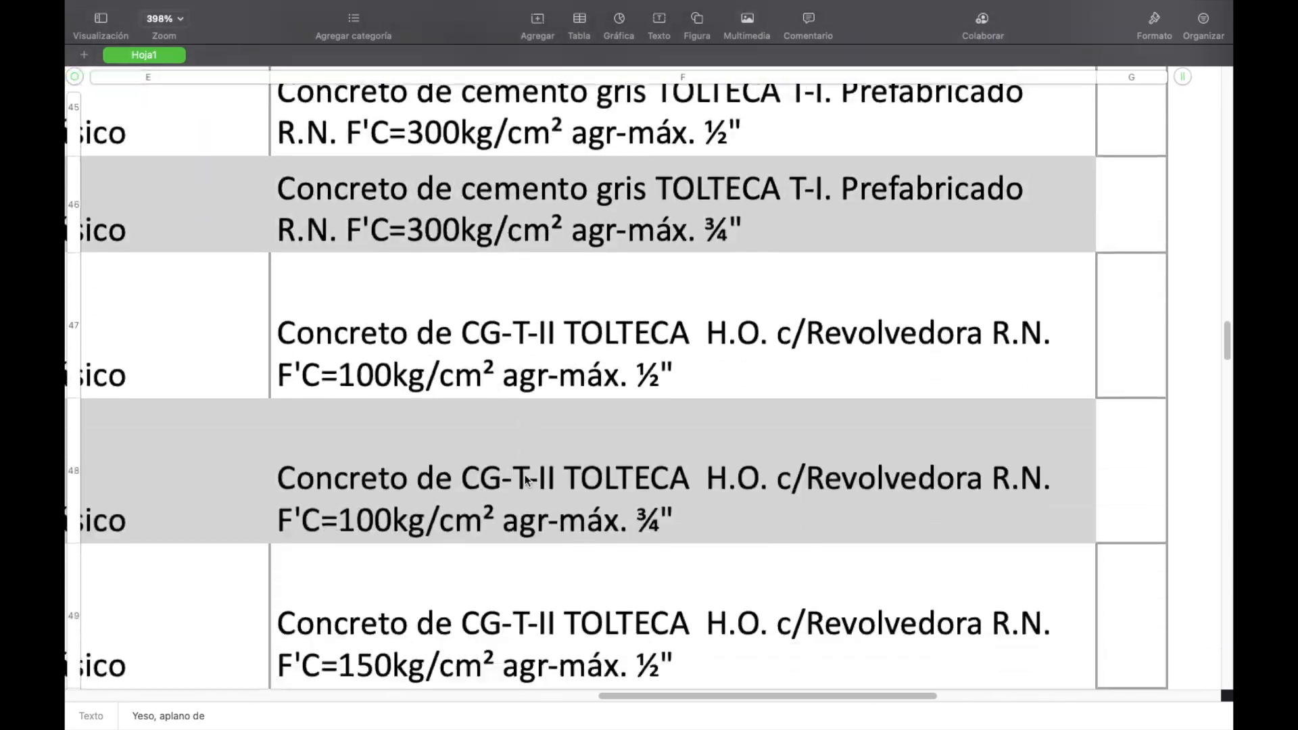
scroll(525, 474, down, 20)
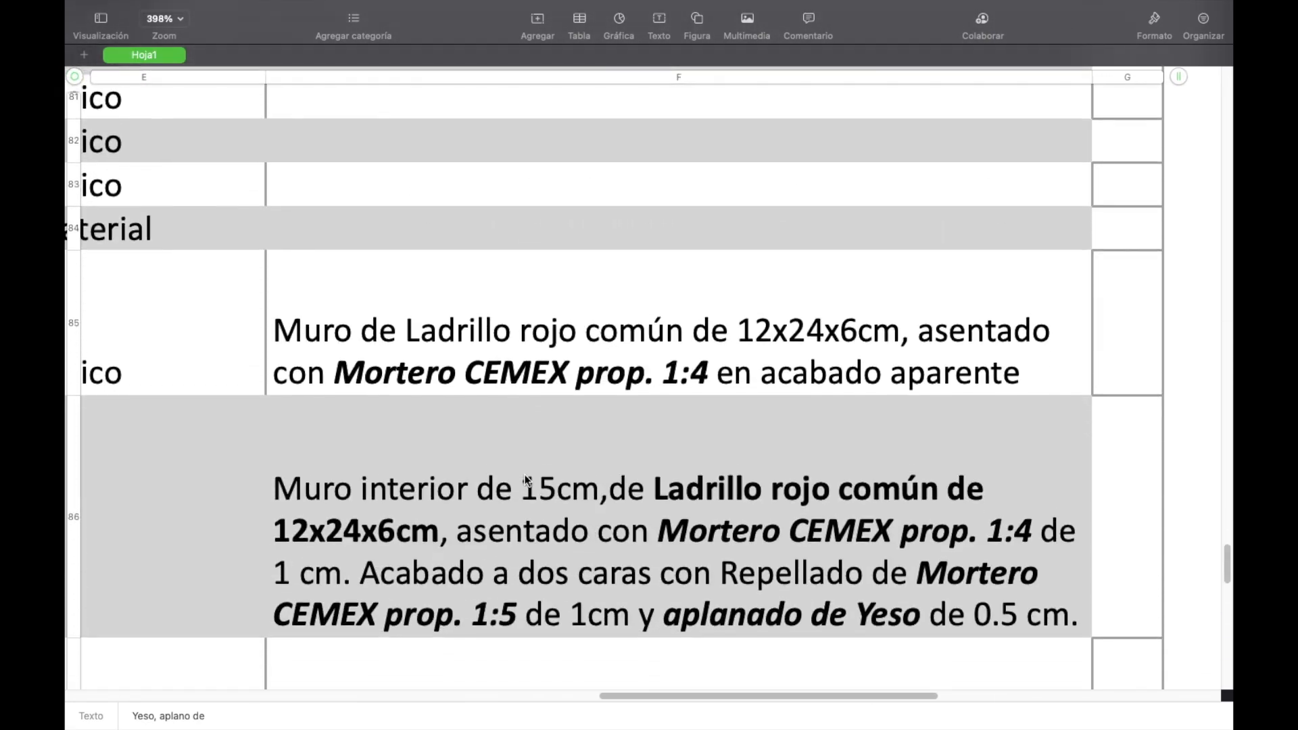
scroll(527, 478, down, 5)
- Try adding a space after the comma following "15cm" in the interior wall's long description
click(645, 395)
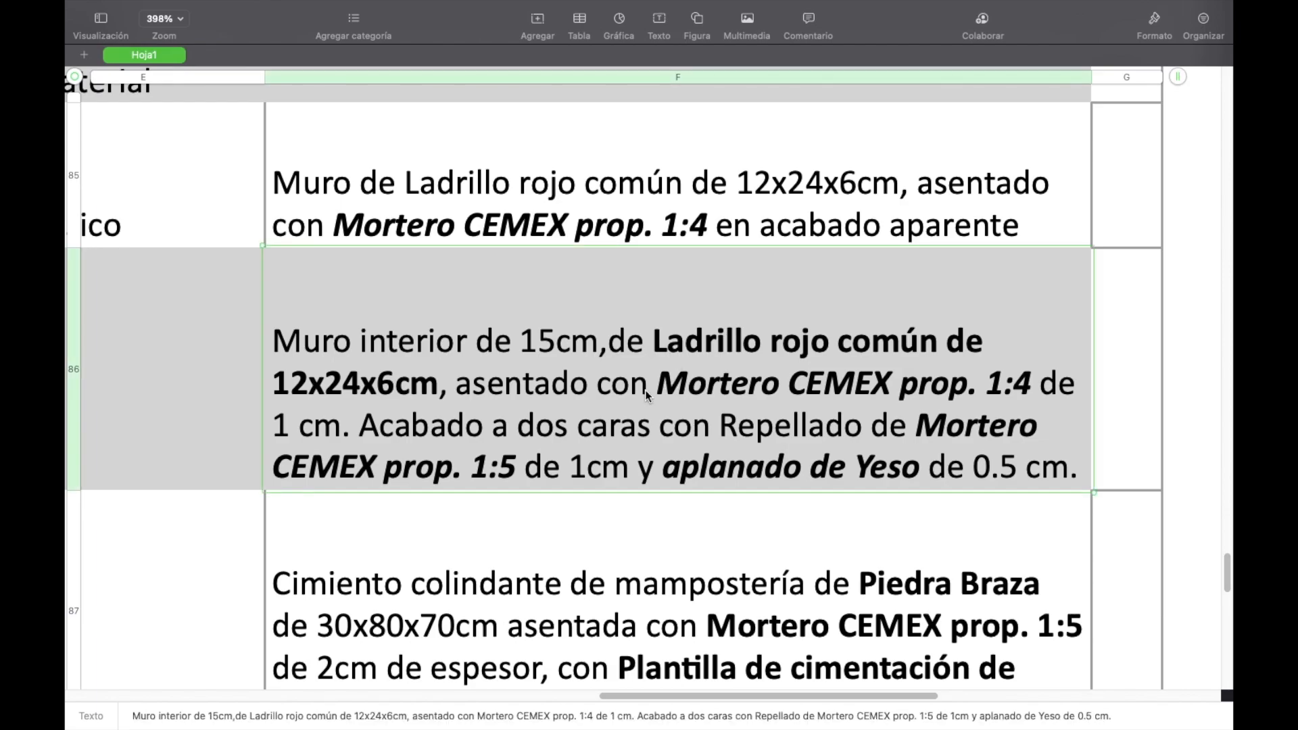
double_click(614, 425)
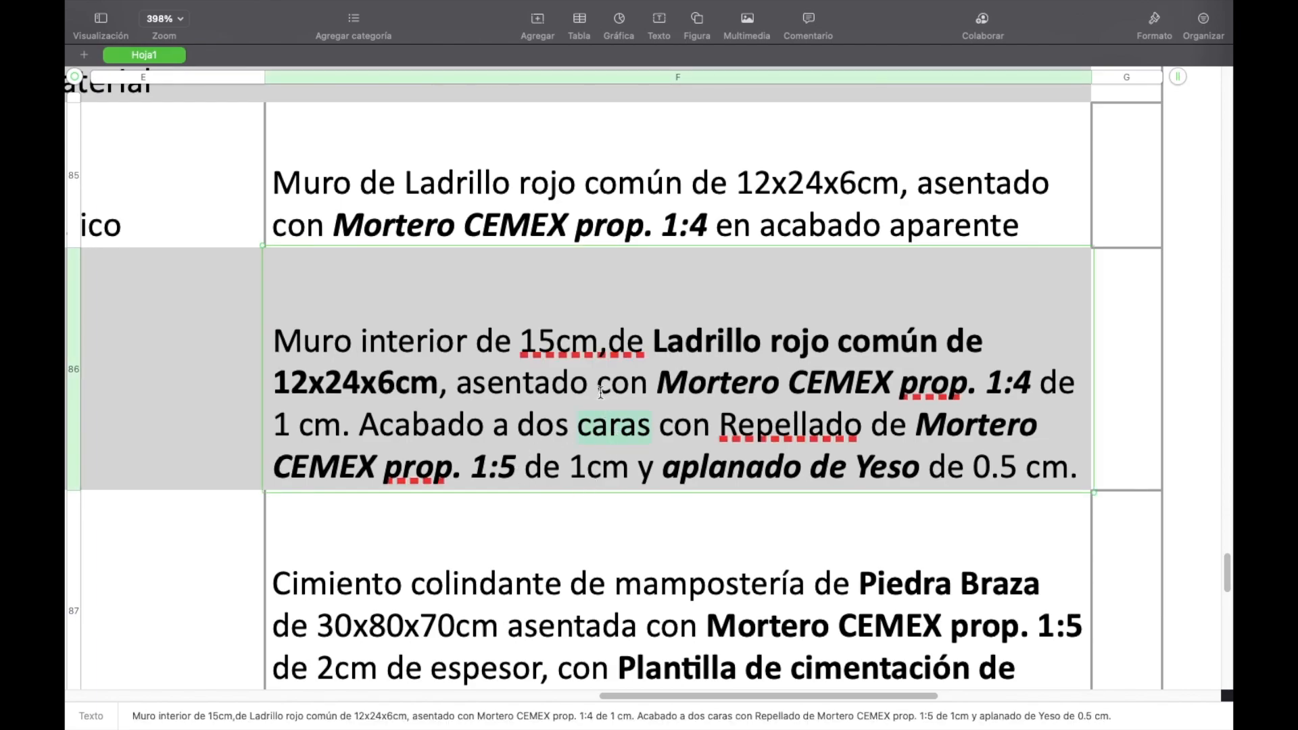
click(557, 344)
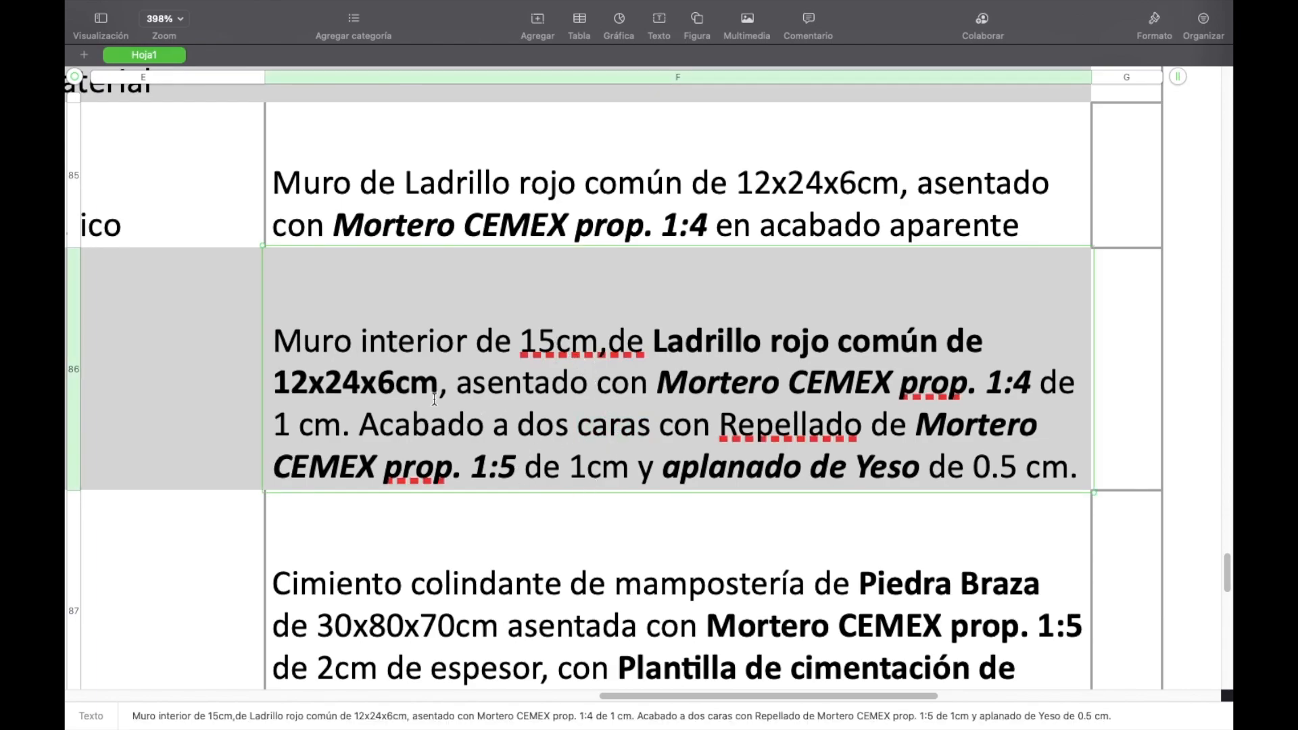
key(Right)
key(Right)
key(Right)
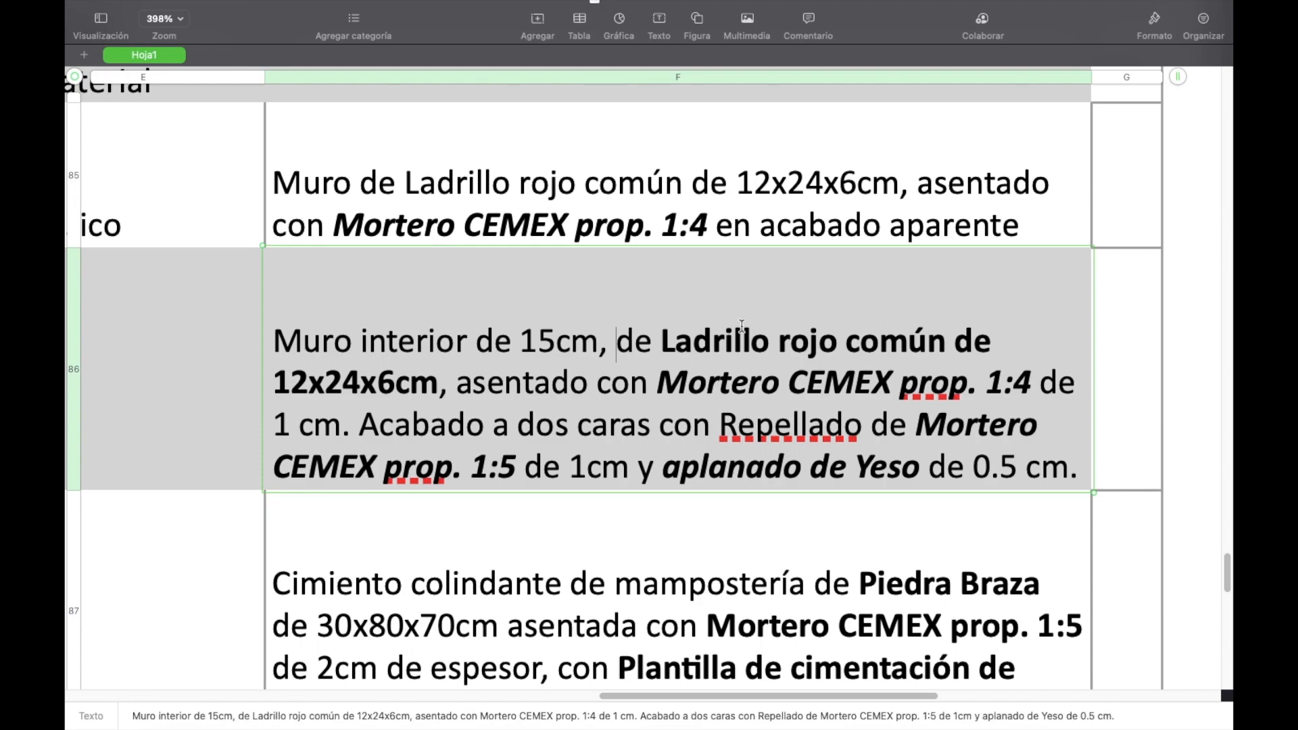
key(BackSpace)
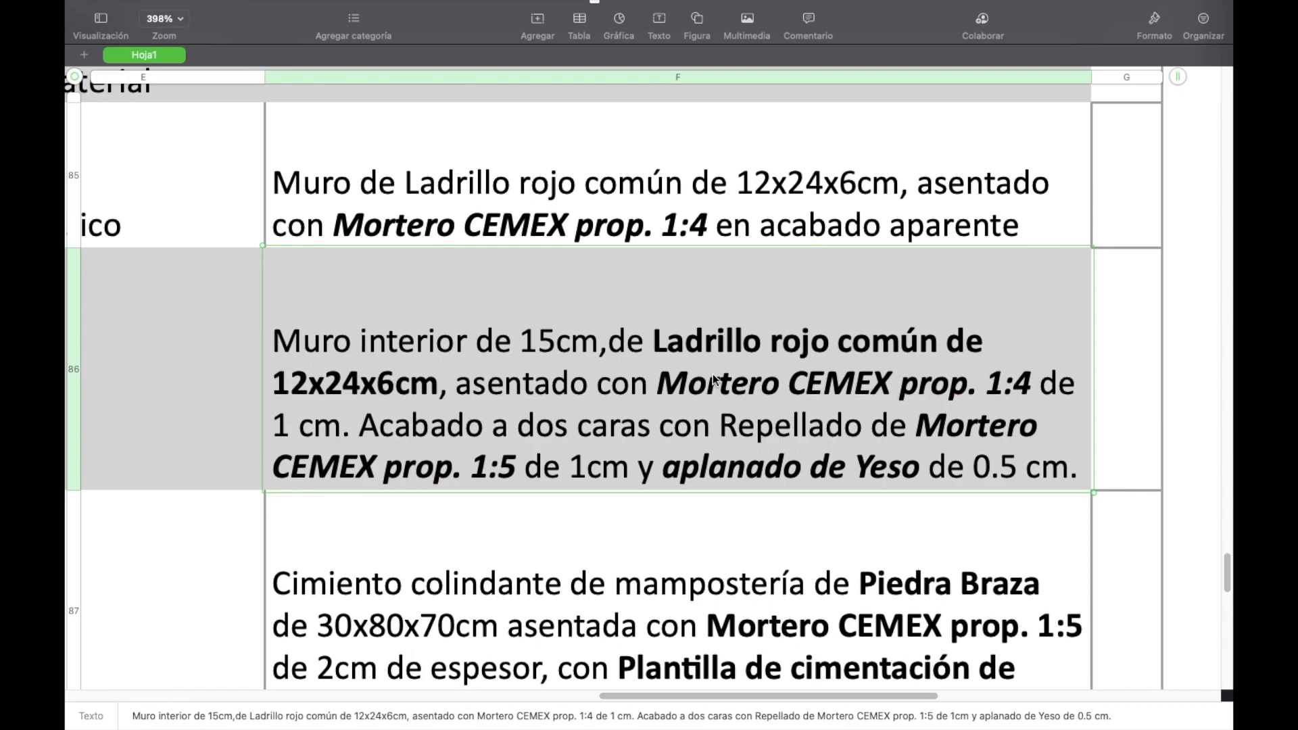
- Examine the Tipo and TipoCostos classifications of the concrete, wall and masonry foundation rows, comparing basic and compound entries
scroll(716, 381, down, 1)
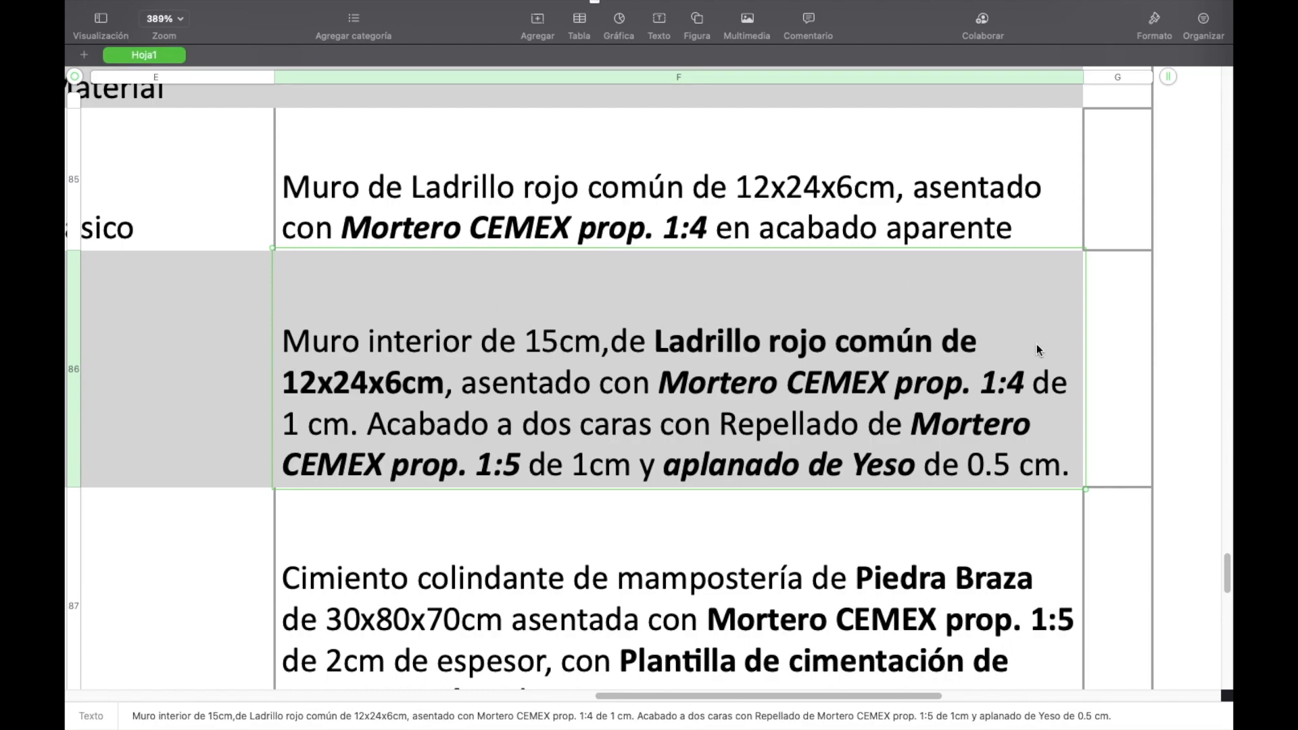
scroll(875, 456, down, 5)
scroll(498, 307, up, 5)
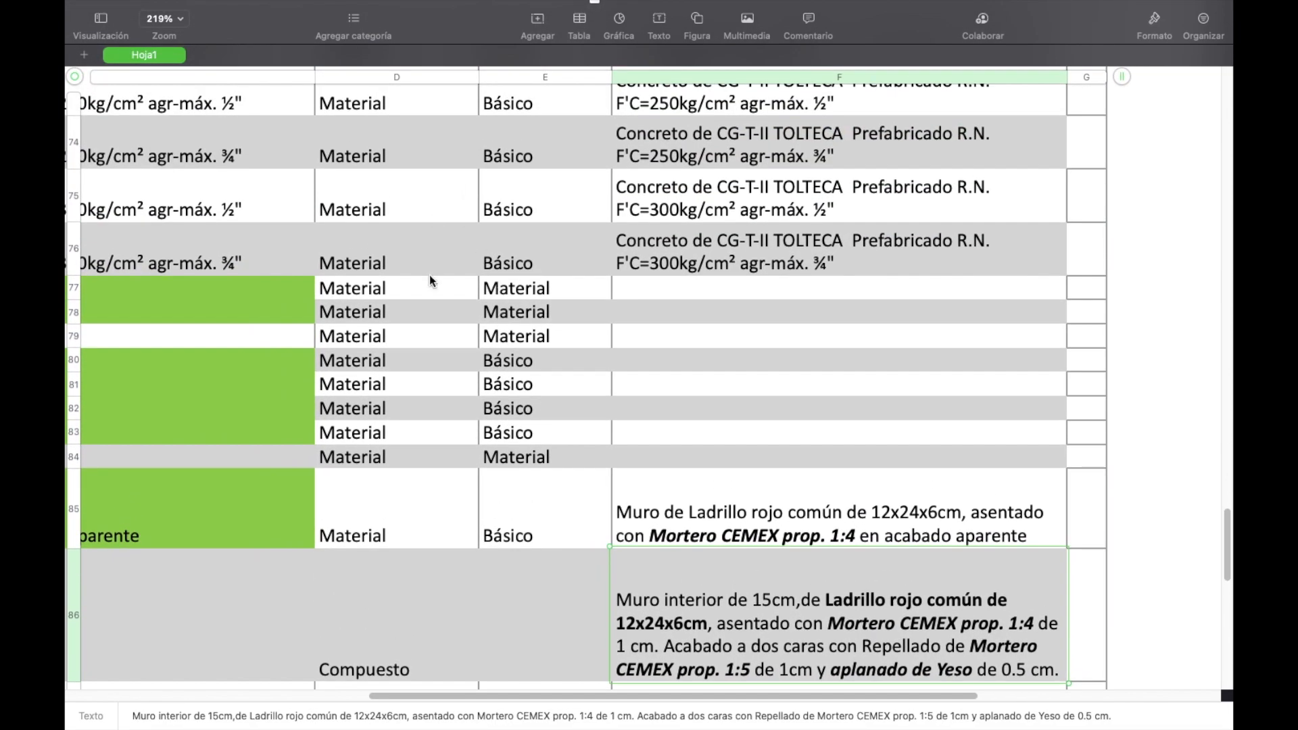
scroll(417, 243, up, 10)
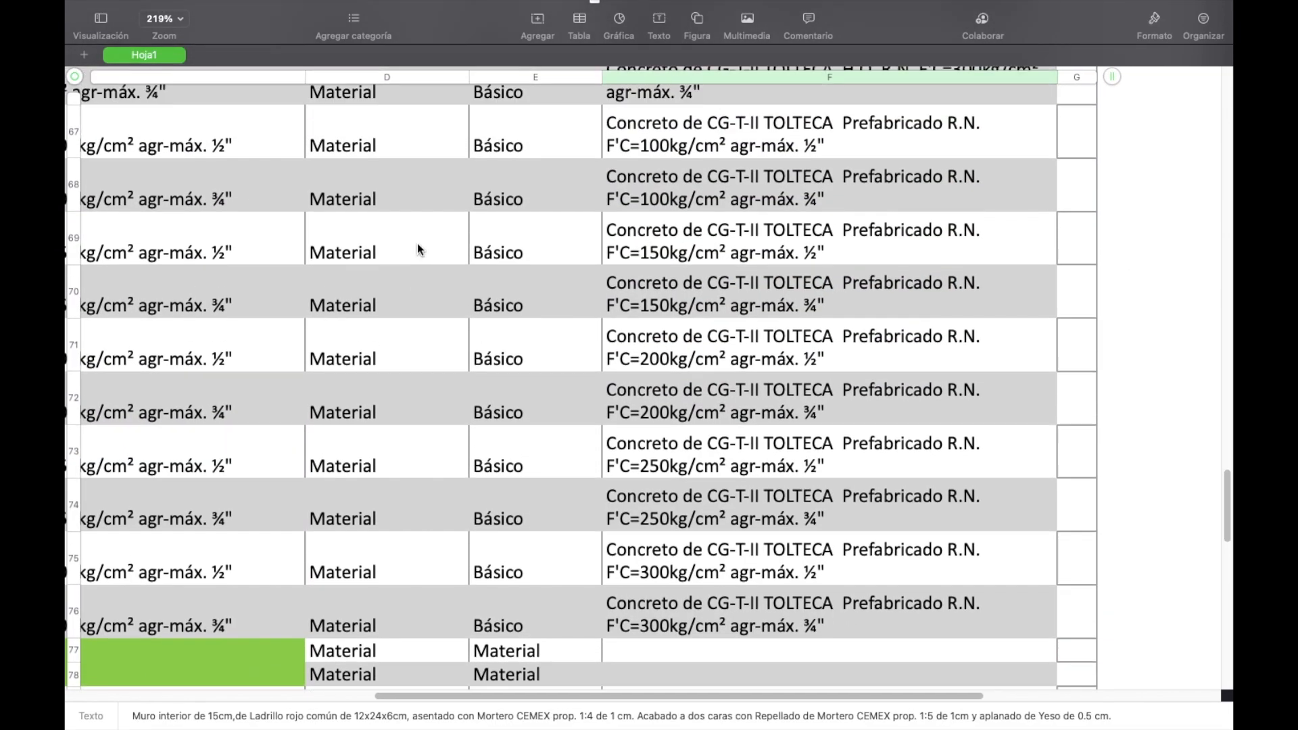
scroll(417, 242, up, 10)
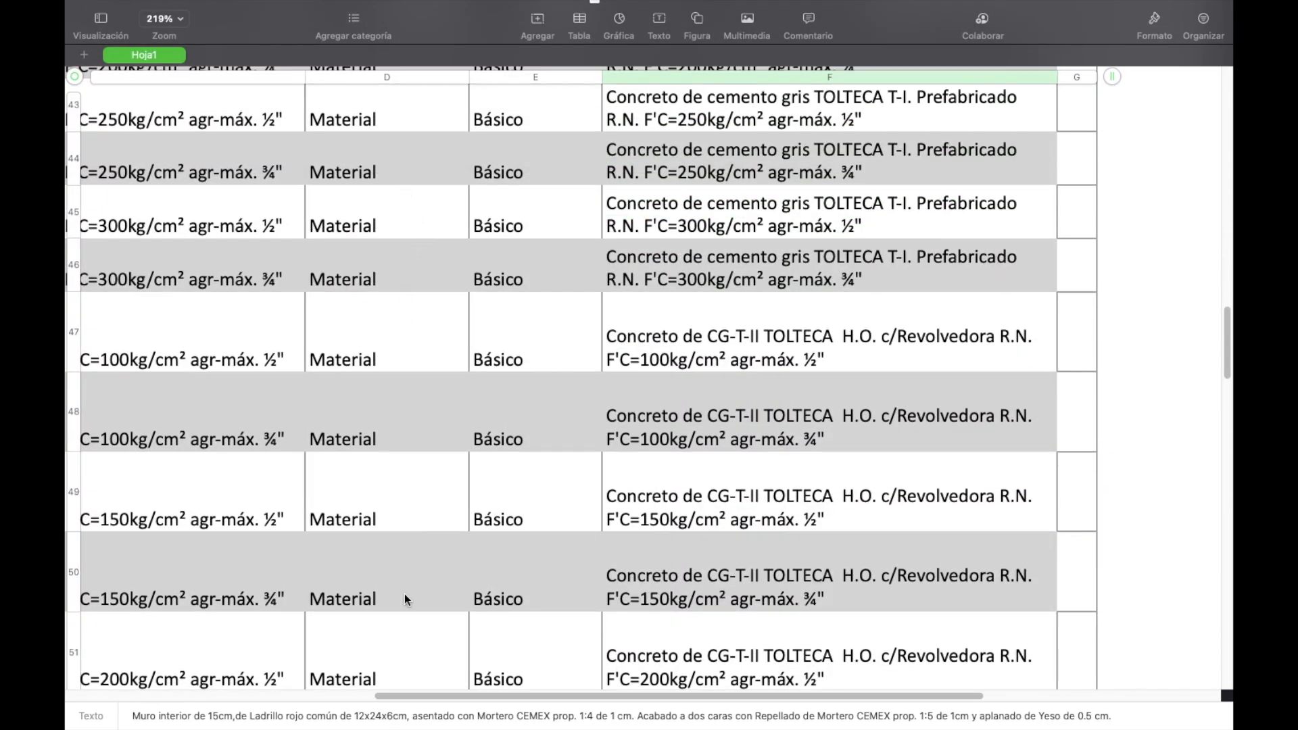
scroll(498, 575, down, 10)
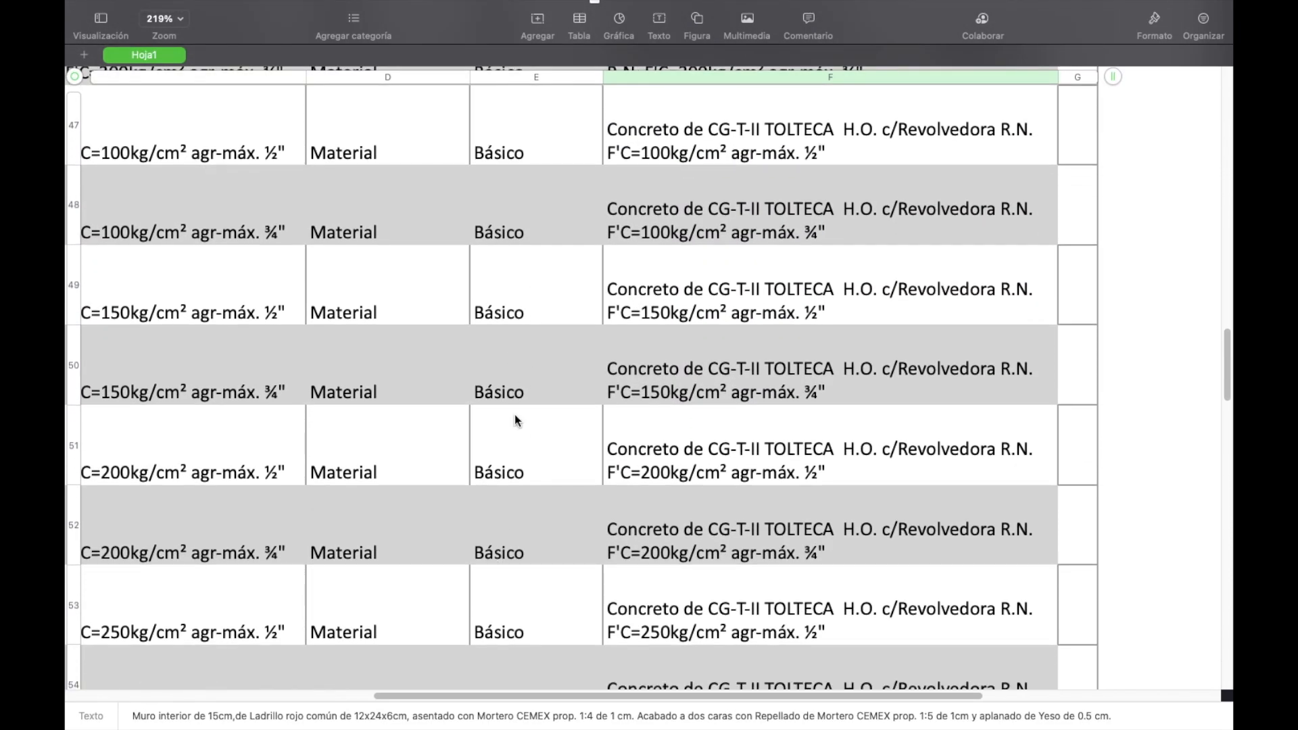
scroll(517, 433, down, 10)
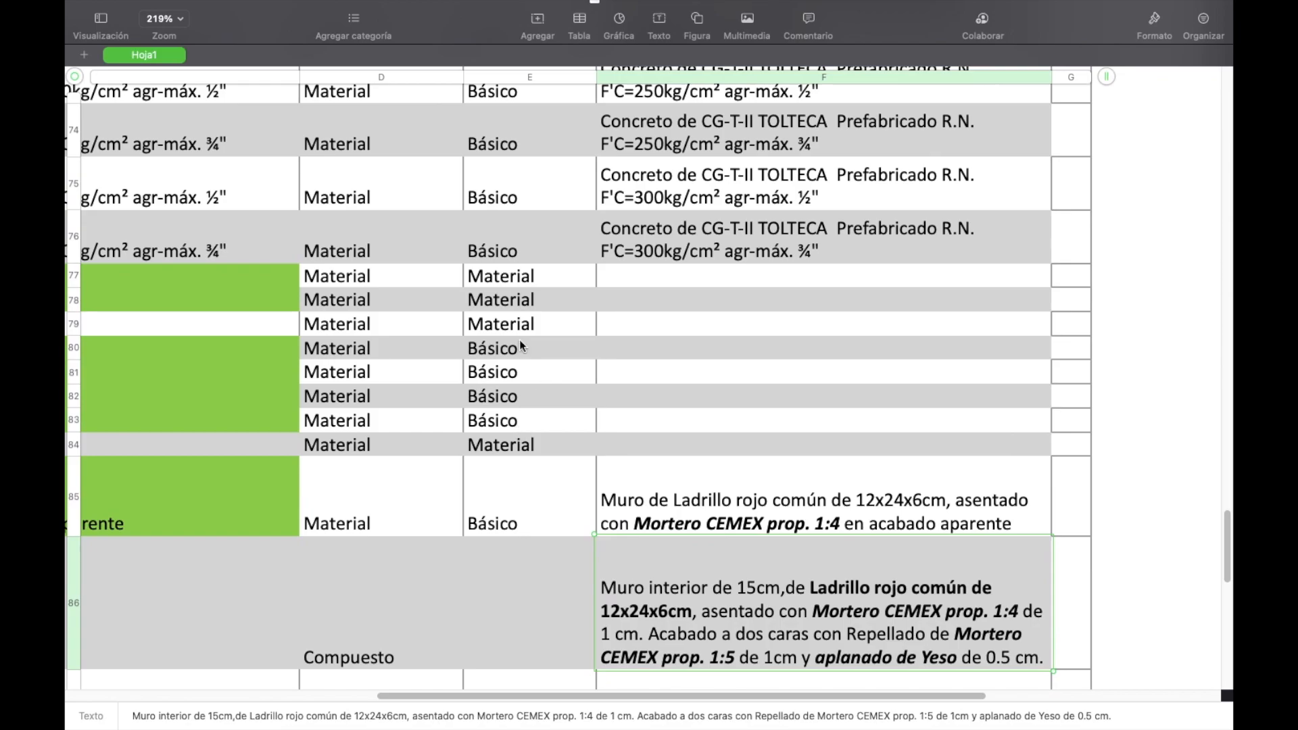
scroll(521, 476, down, 5)
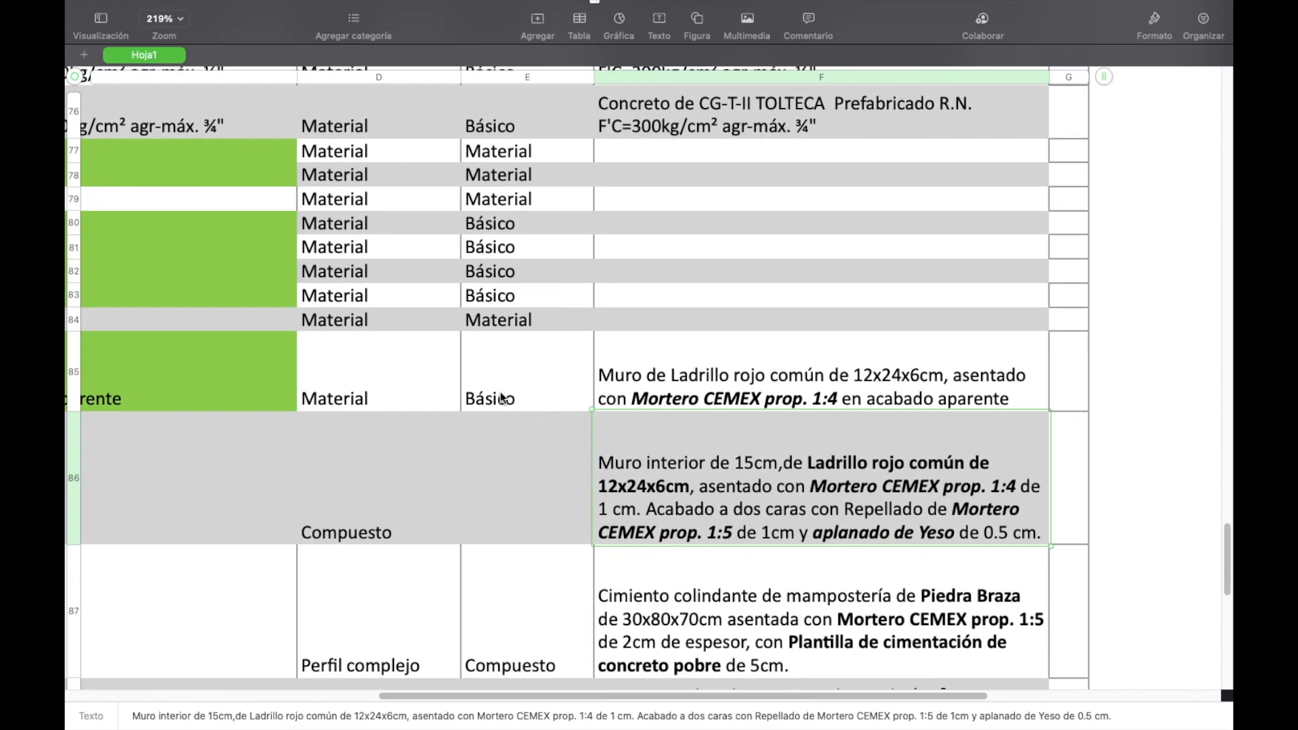
scroll(506, 359, down, 4)
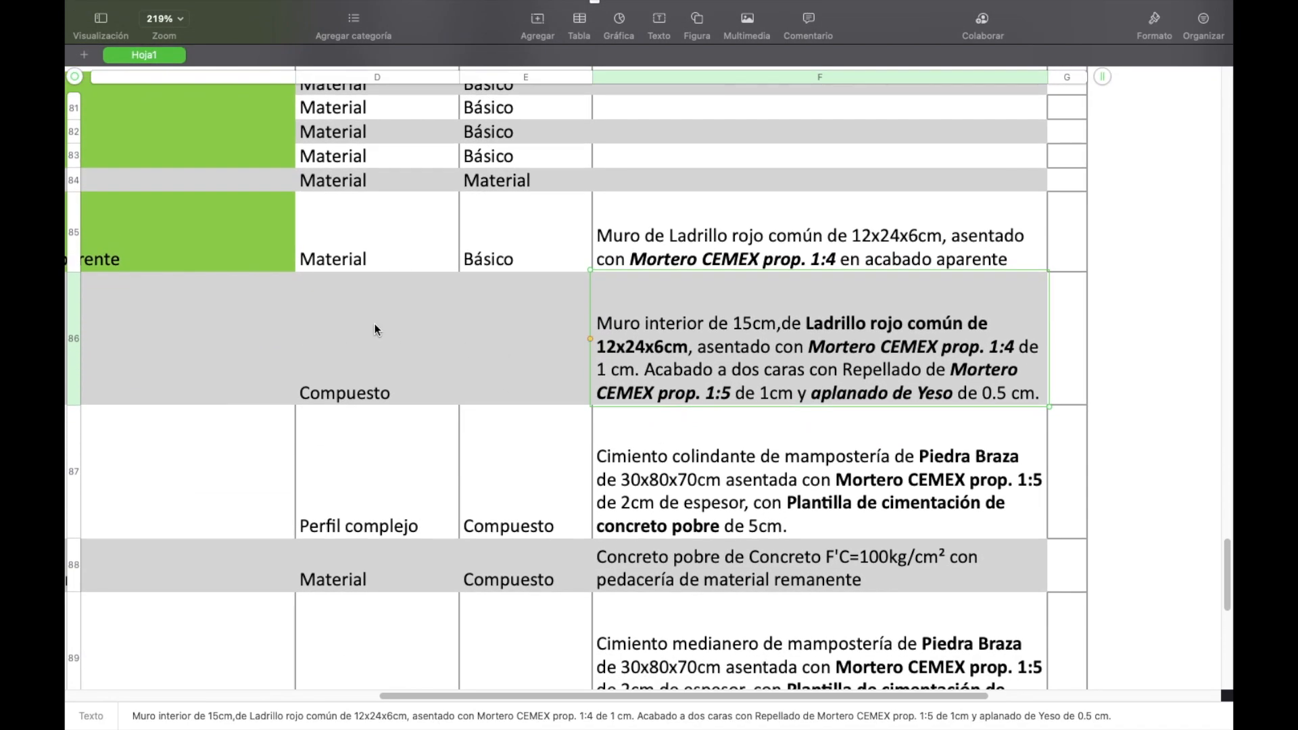
scroll(377, 368, down, 2)
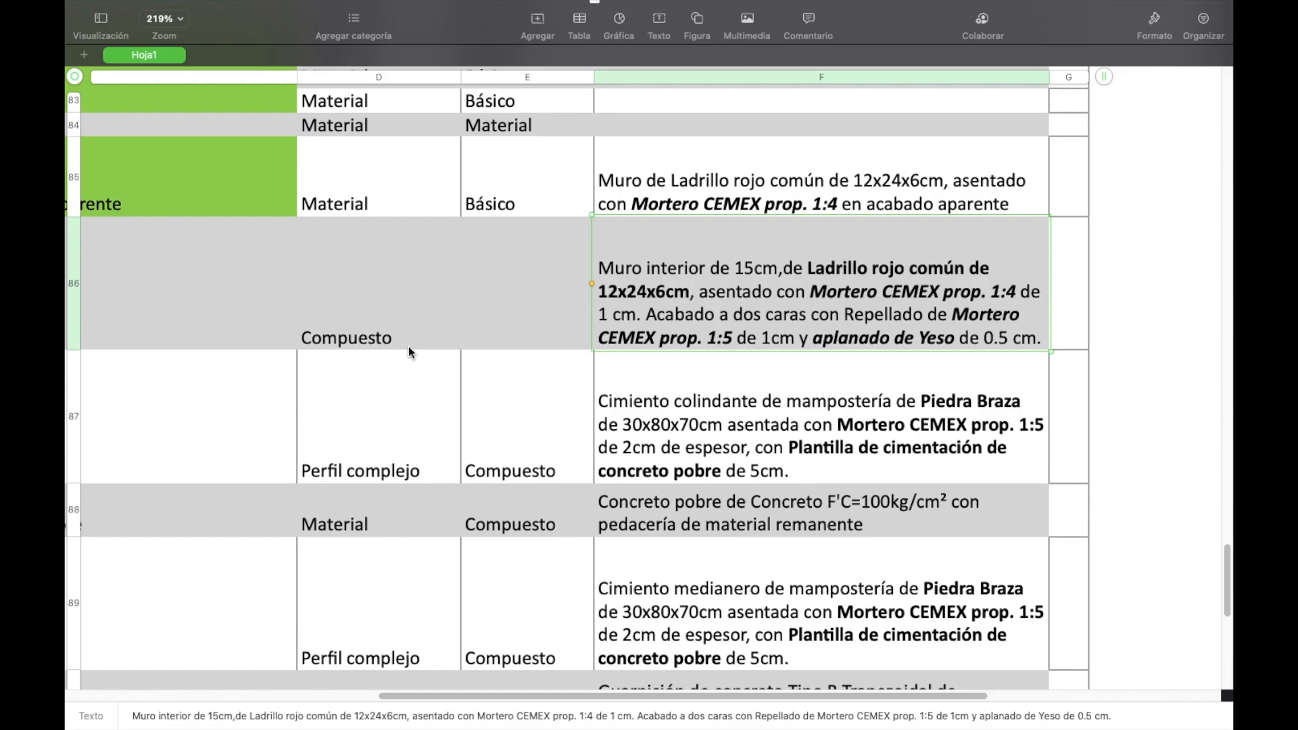
- Examine the opening words of the 15cm interior wall's long description in row 86
scroll(890, 305, up, 5)
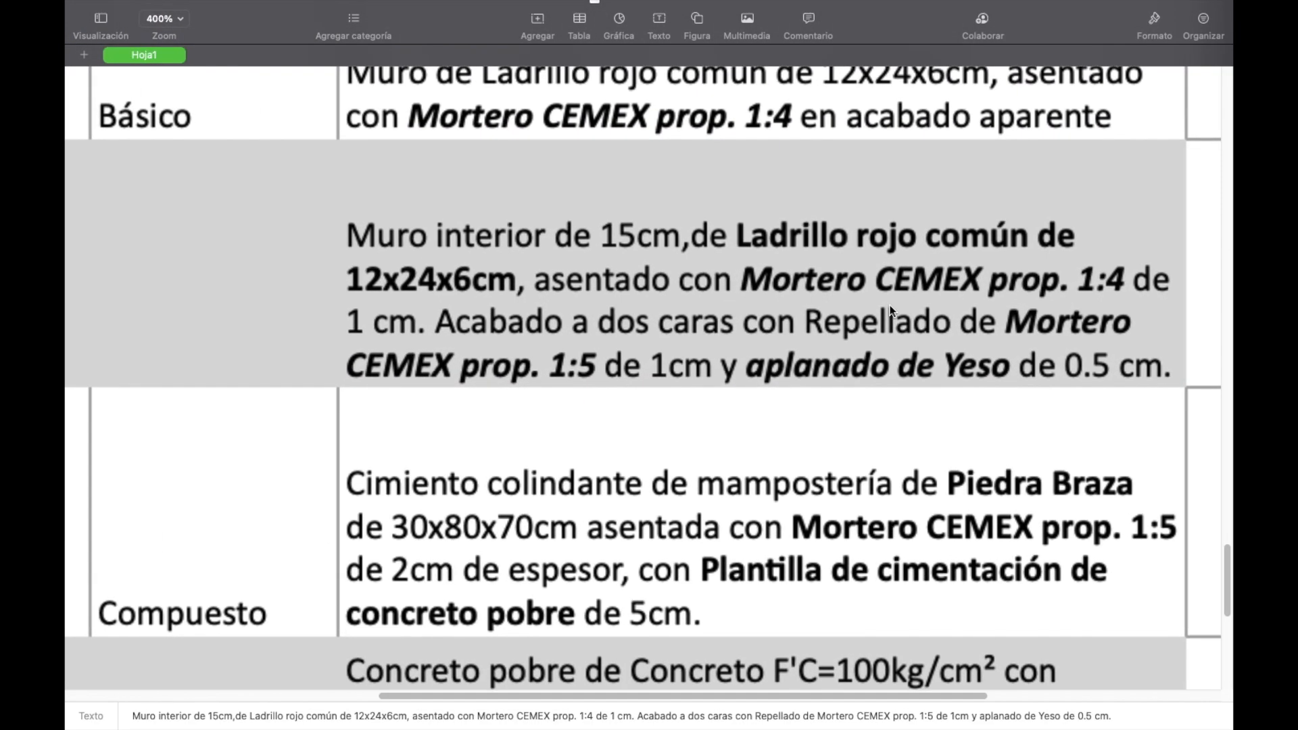
scroll(771, 322, up, 5)
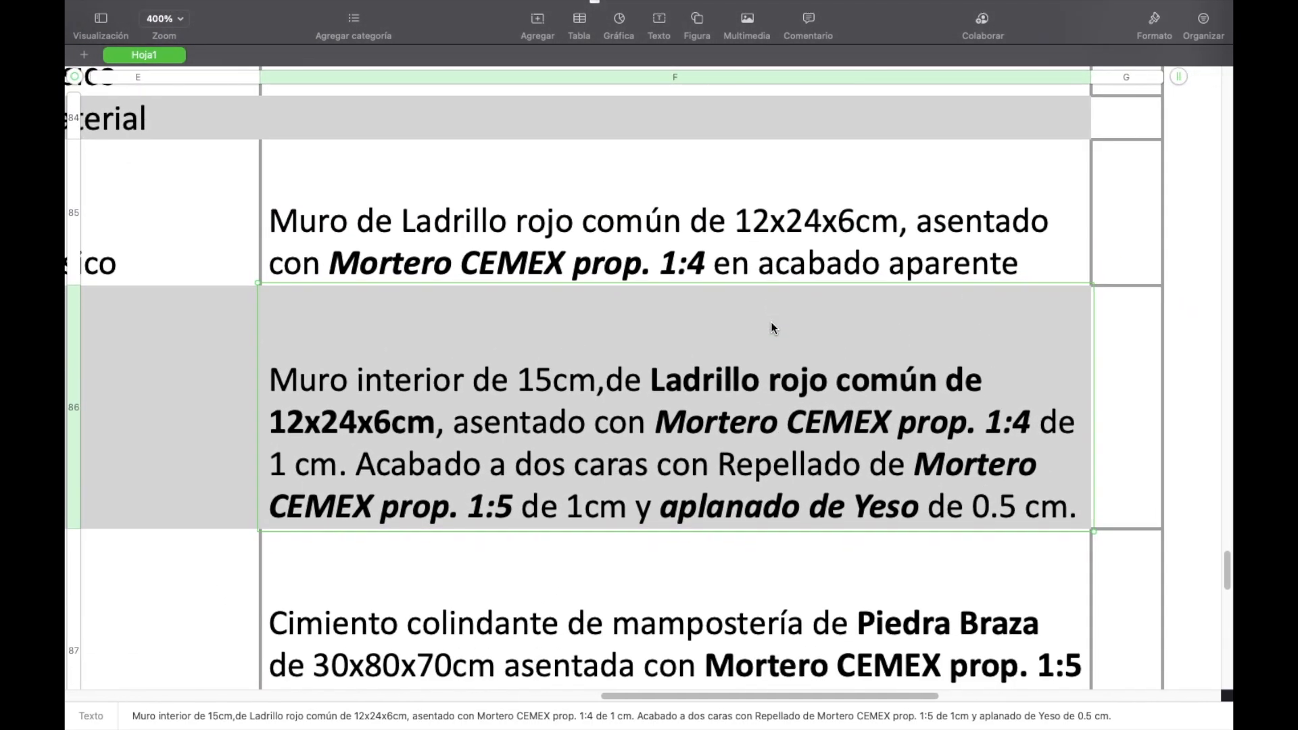
double_click(322, 383)
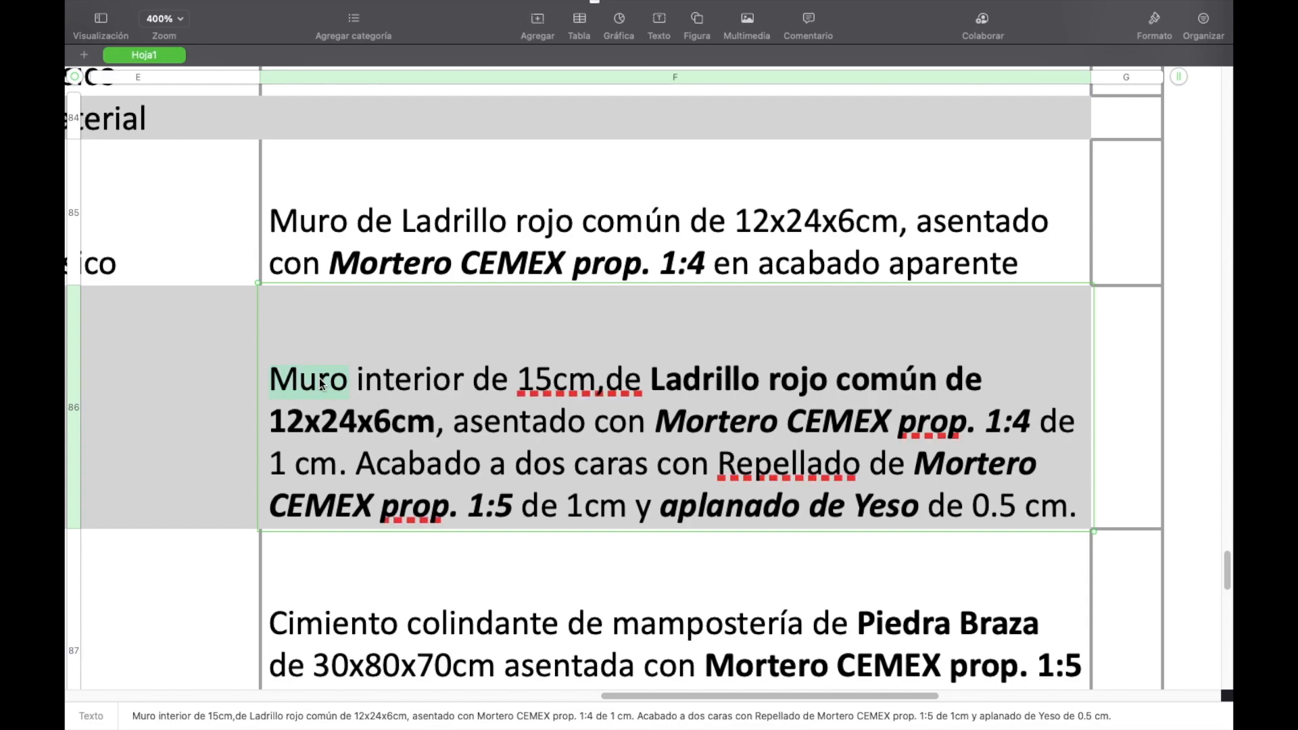
key(alt+shift+Right)
key(alt+shift+Right)
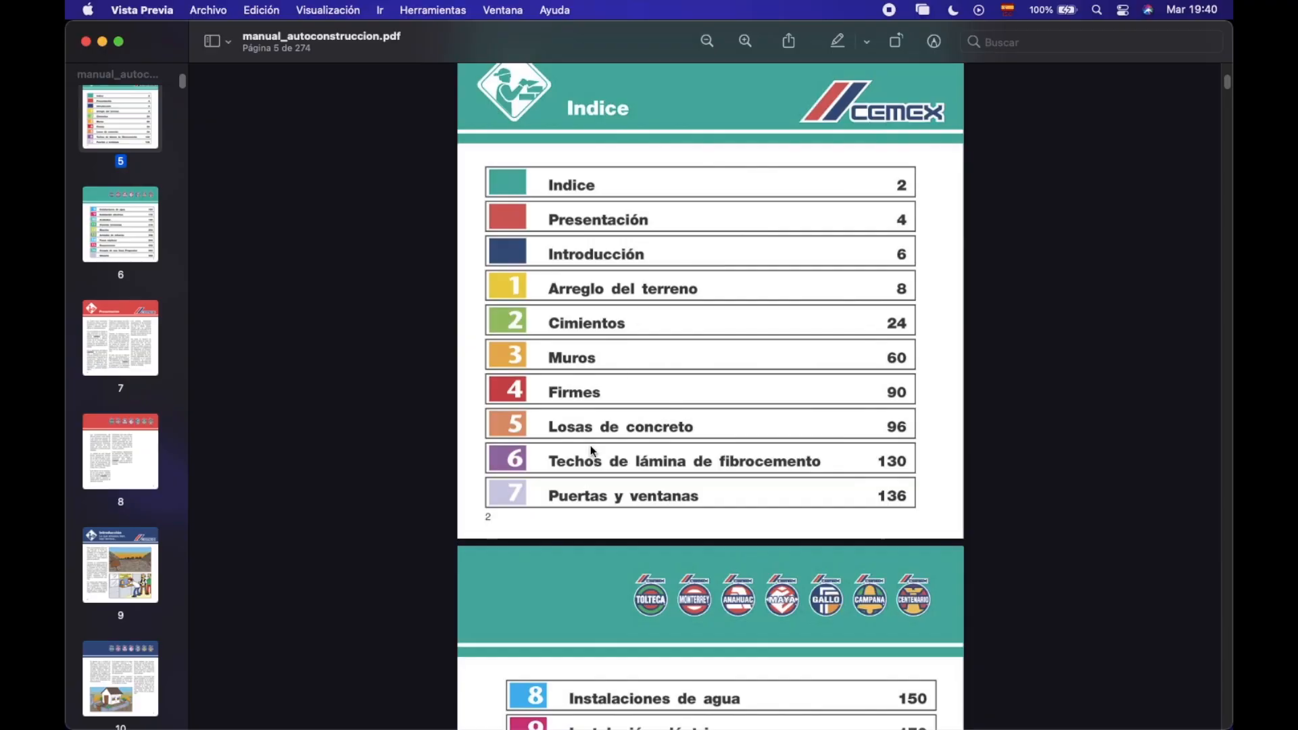
- Switch to manual_autoconstruccion.pdf in Preview and find the photo of the red brick wall with drainage pipes on page 41
scroll(591, 445, down, 20)
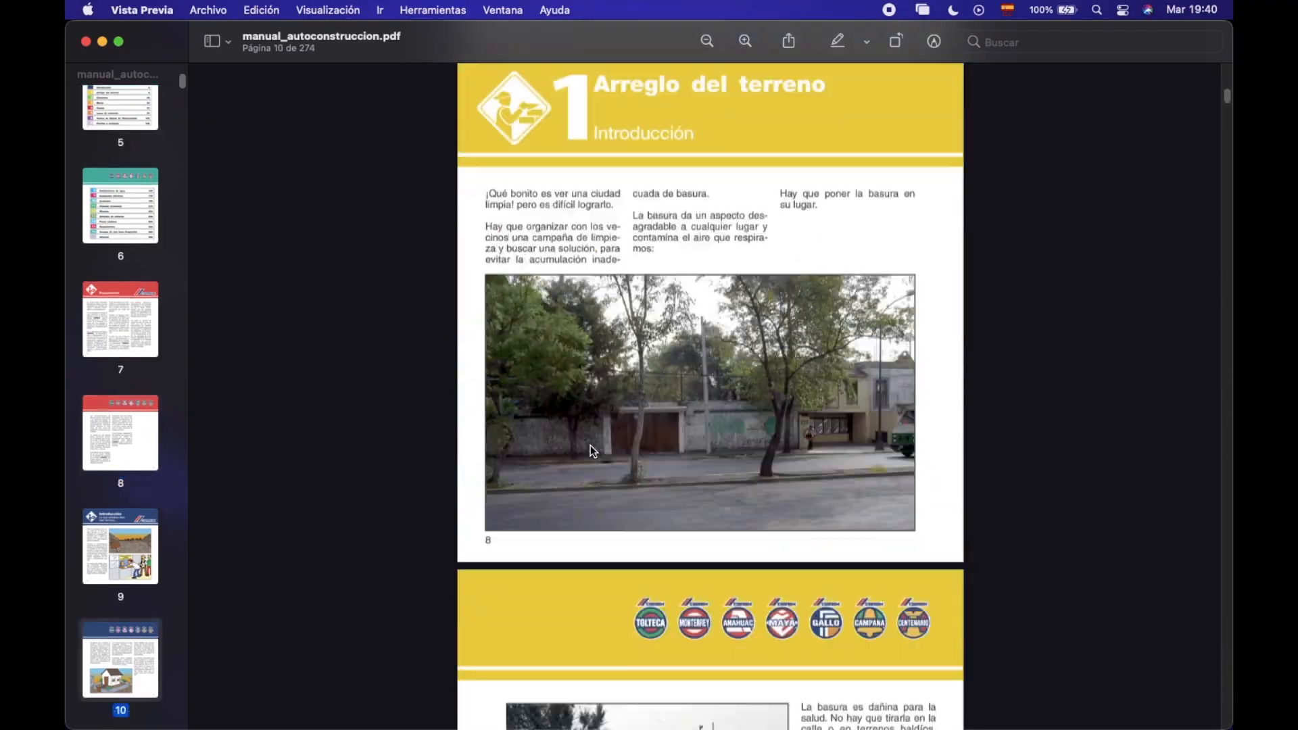
scroll(591, 451, down, 20)
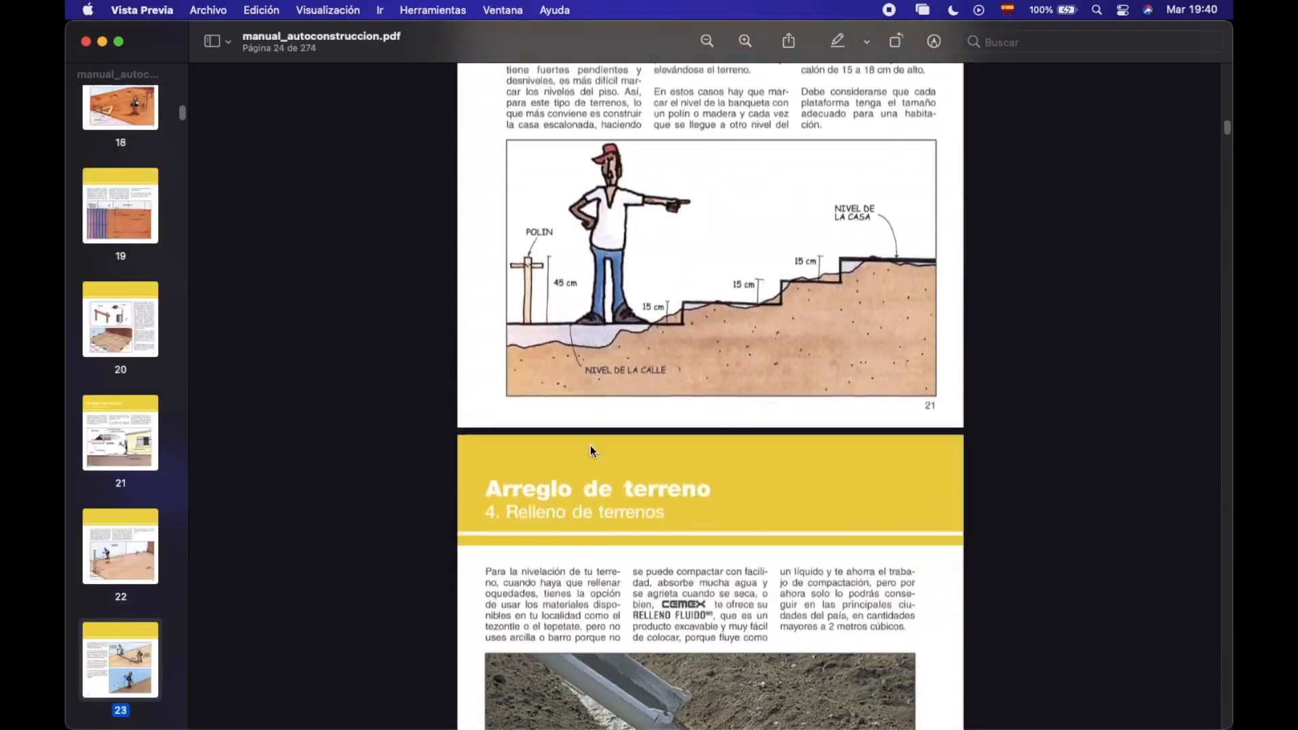
scroll(591, 451, down, 20)
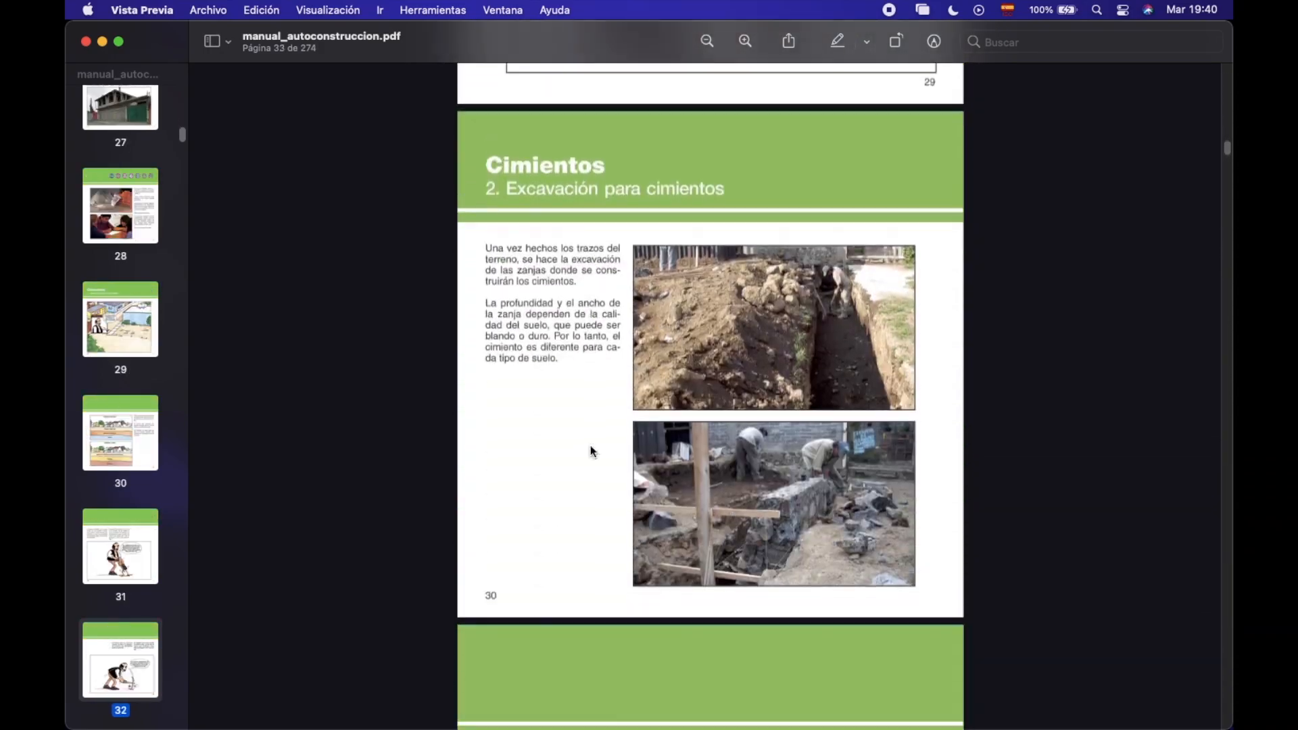
scroll(592, 451, down, 20)
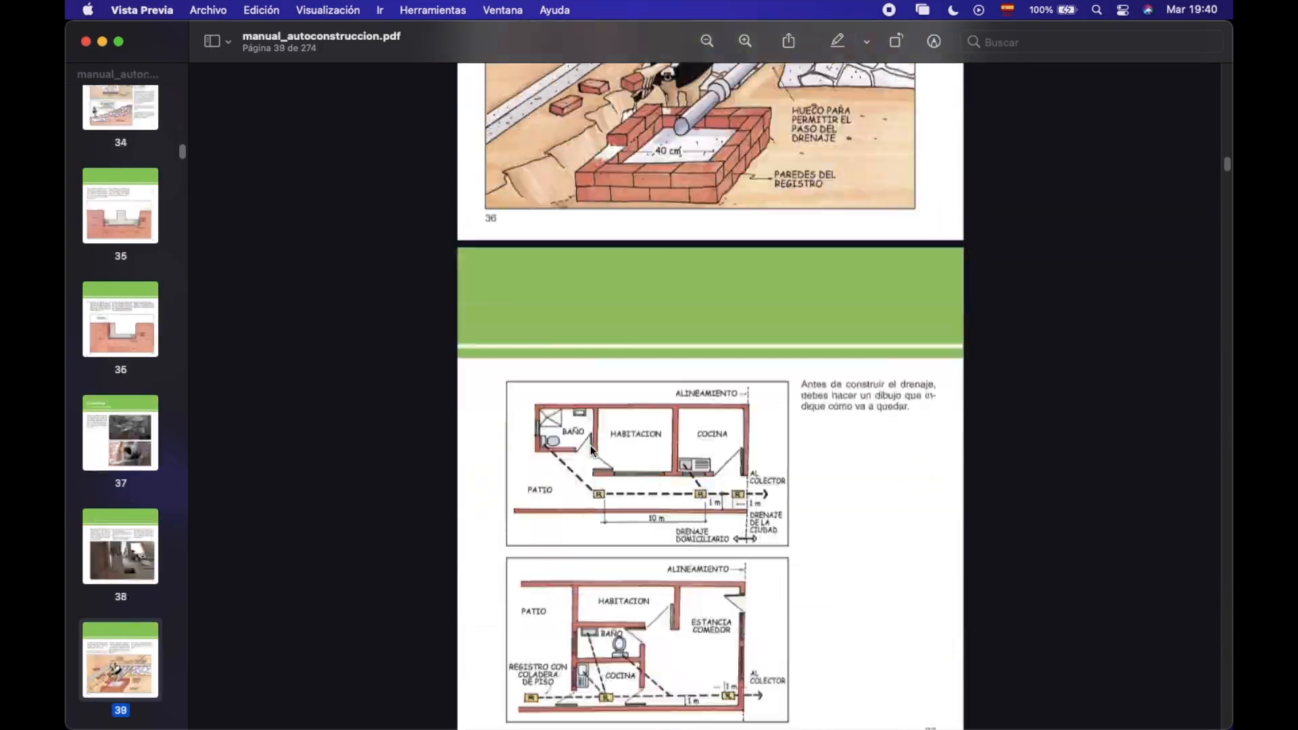
scroll(592, 451, down, 5)
scroll(592, 451, up, 3)
scroll(590, 445, up, 5)
scroll(571, 445, up, 5)
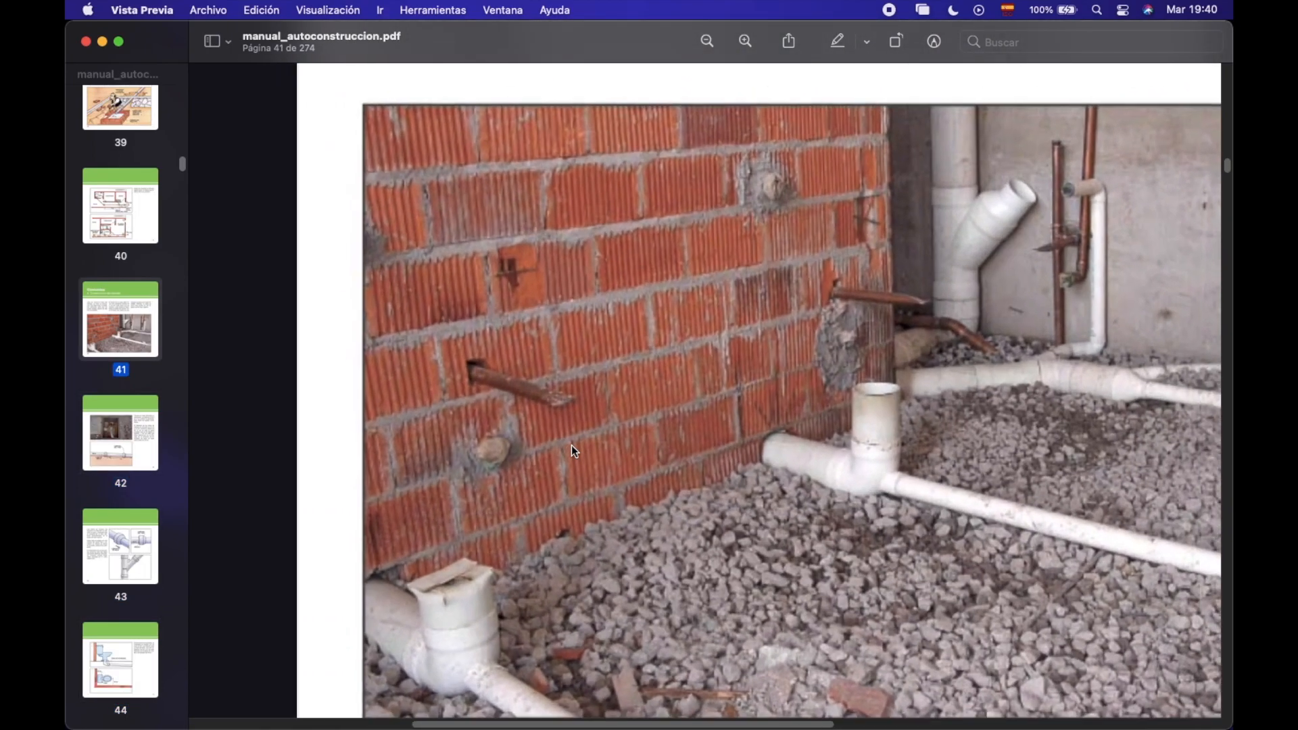
scroll(571, 445, up, 5)
scroll(571, 445, down, 2)
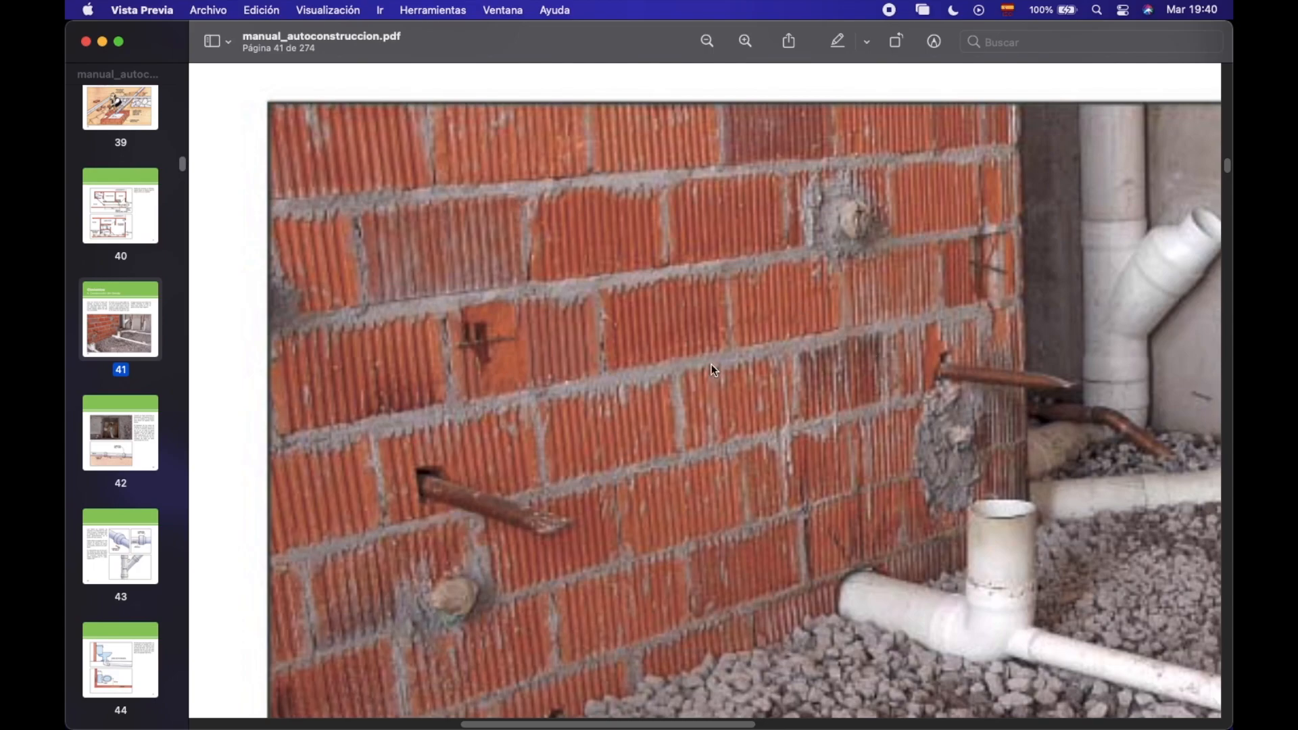
- Compare the manual's brick wall photo with the brick and mortar wording in the spreadsheet's interior wall description
key(super+Tab)
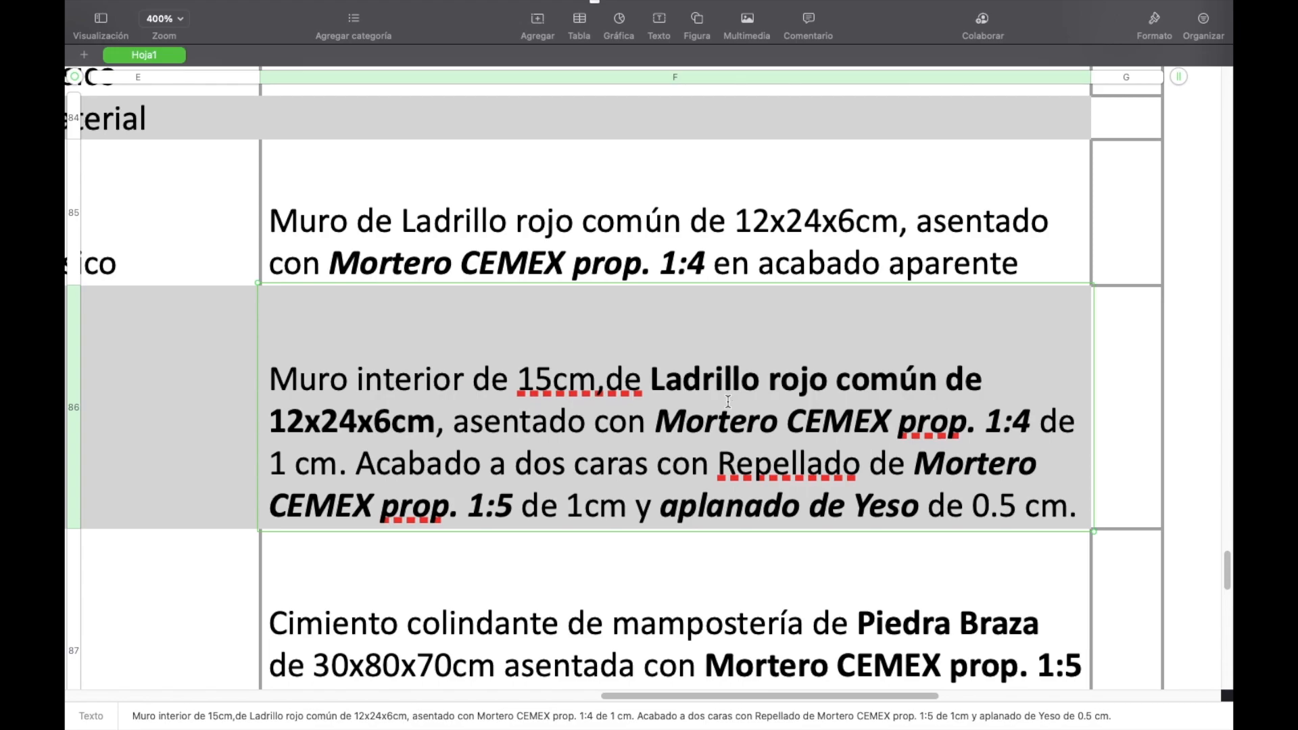
key(super+Tab)
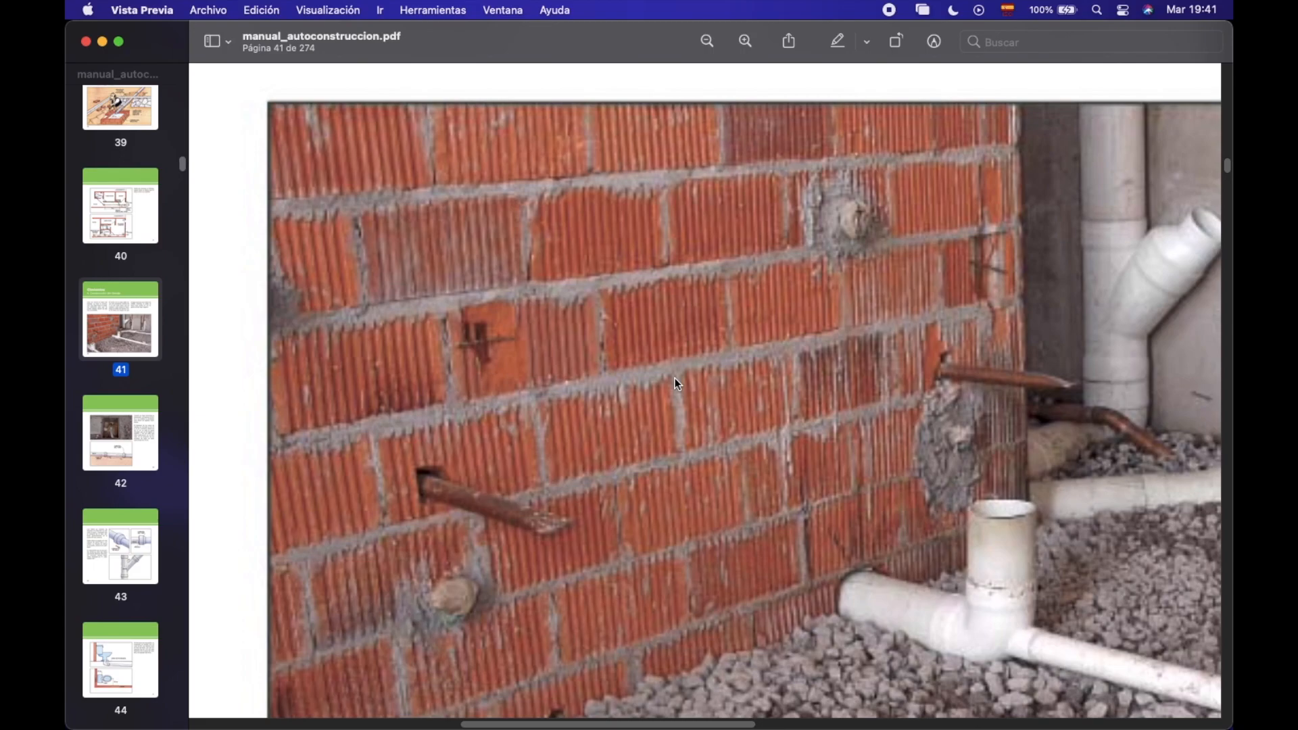
key(ctrl+Right)
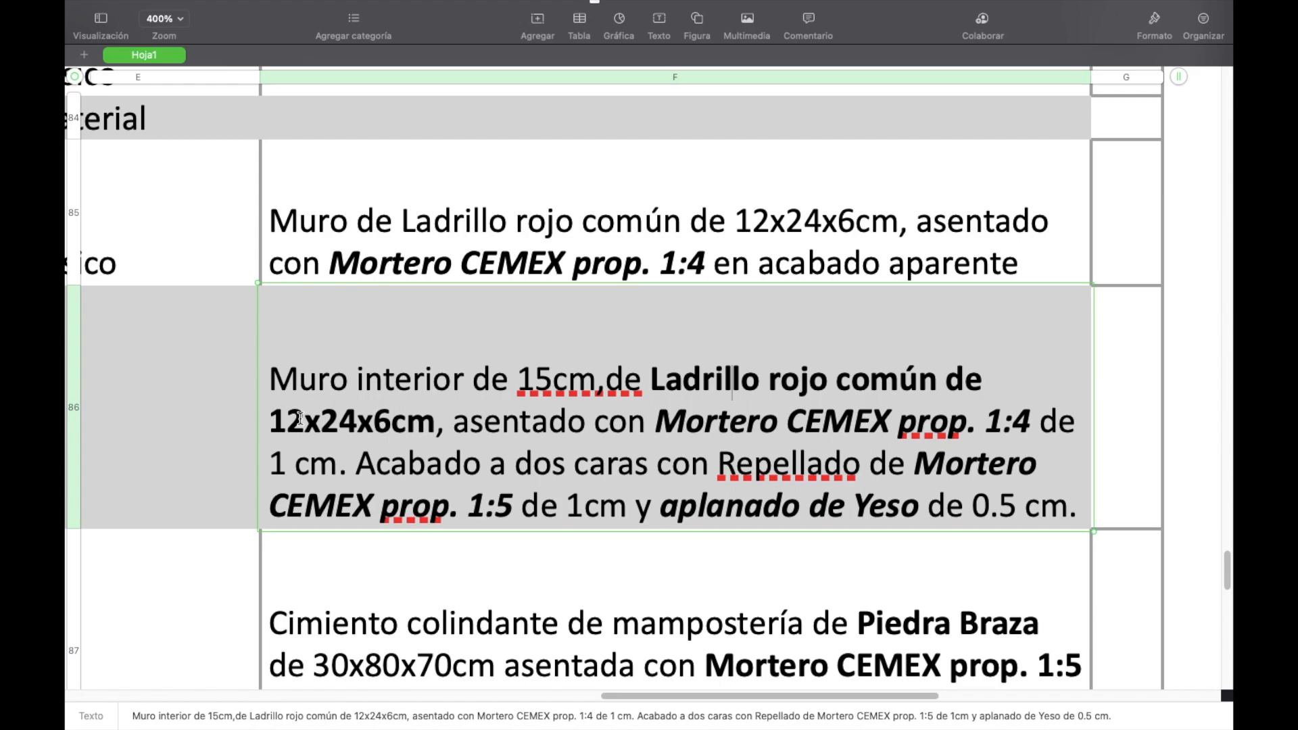
key(ctrl+Left)
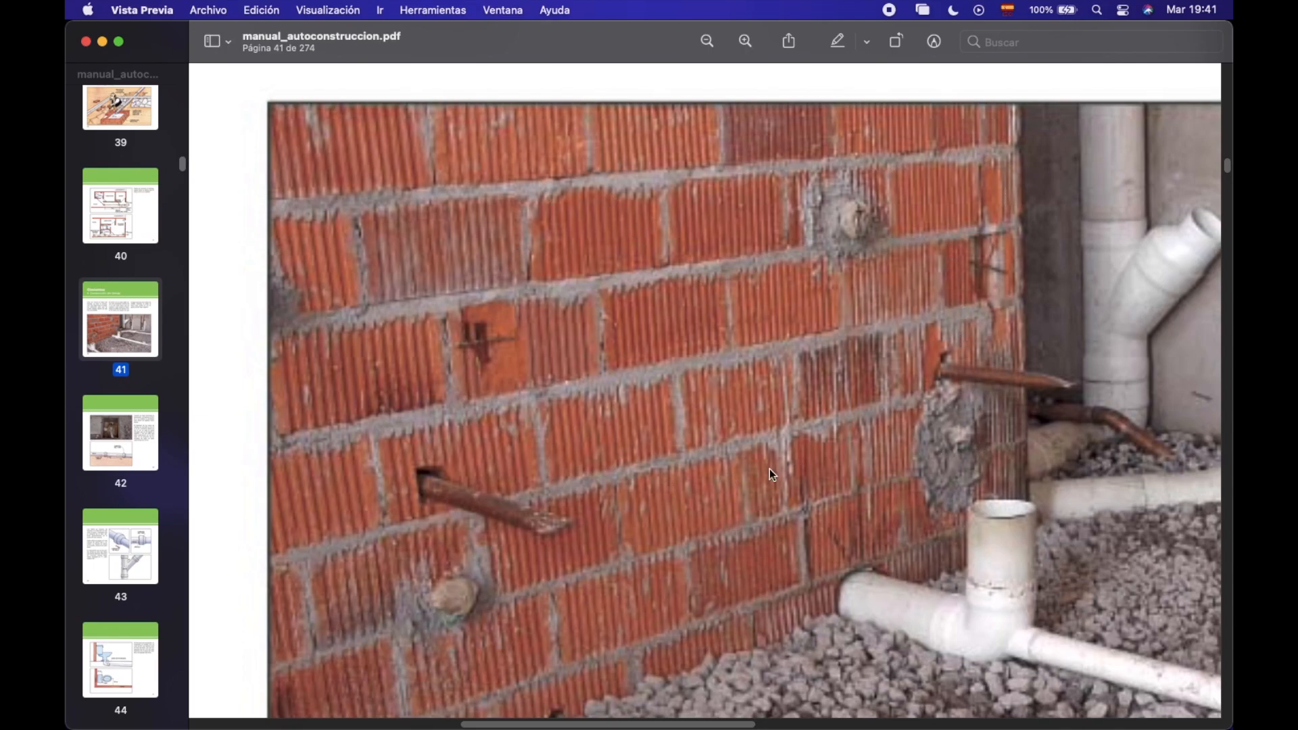
scroll(635, 444, down, 2)
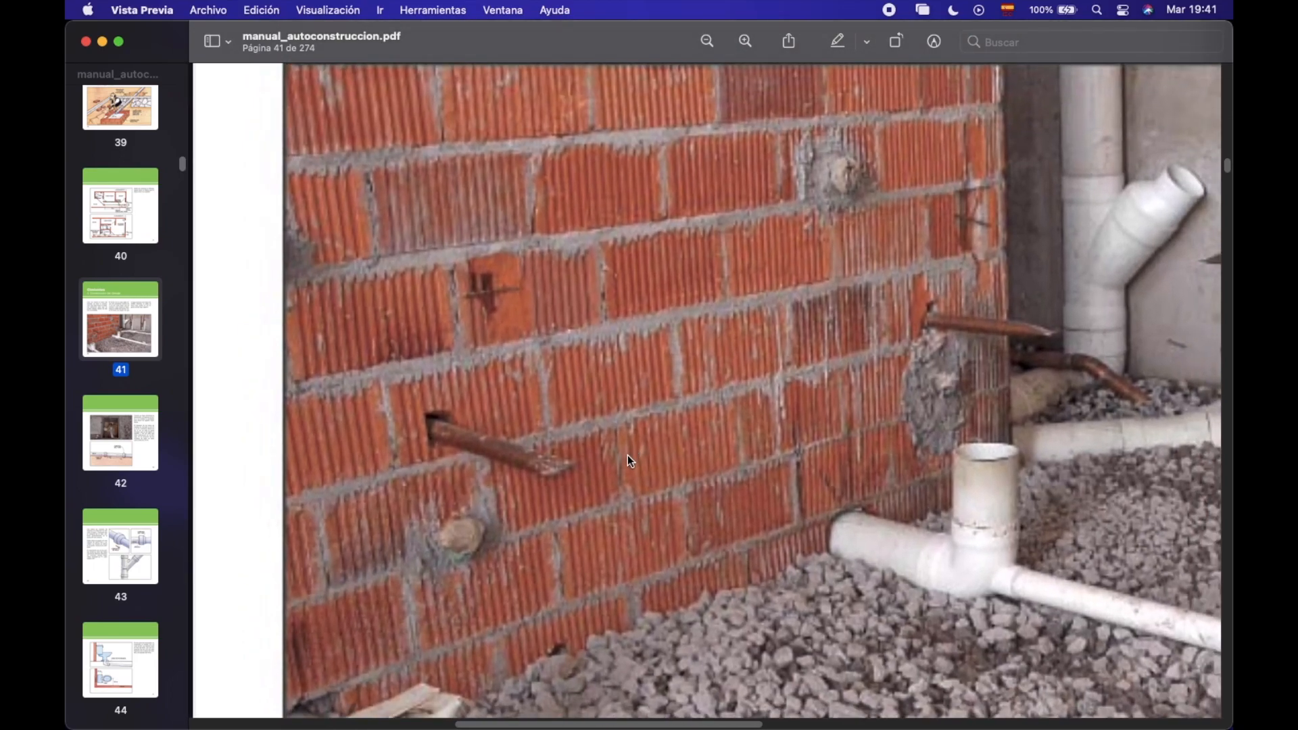
scroll(704, 197, up, 1)
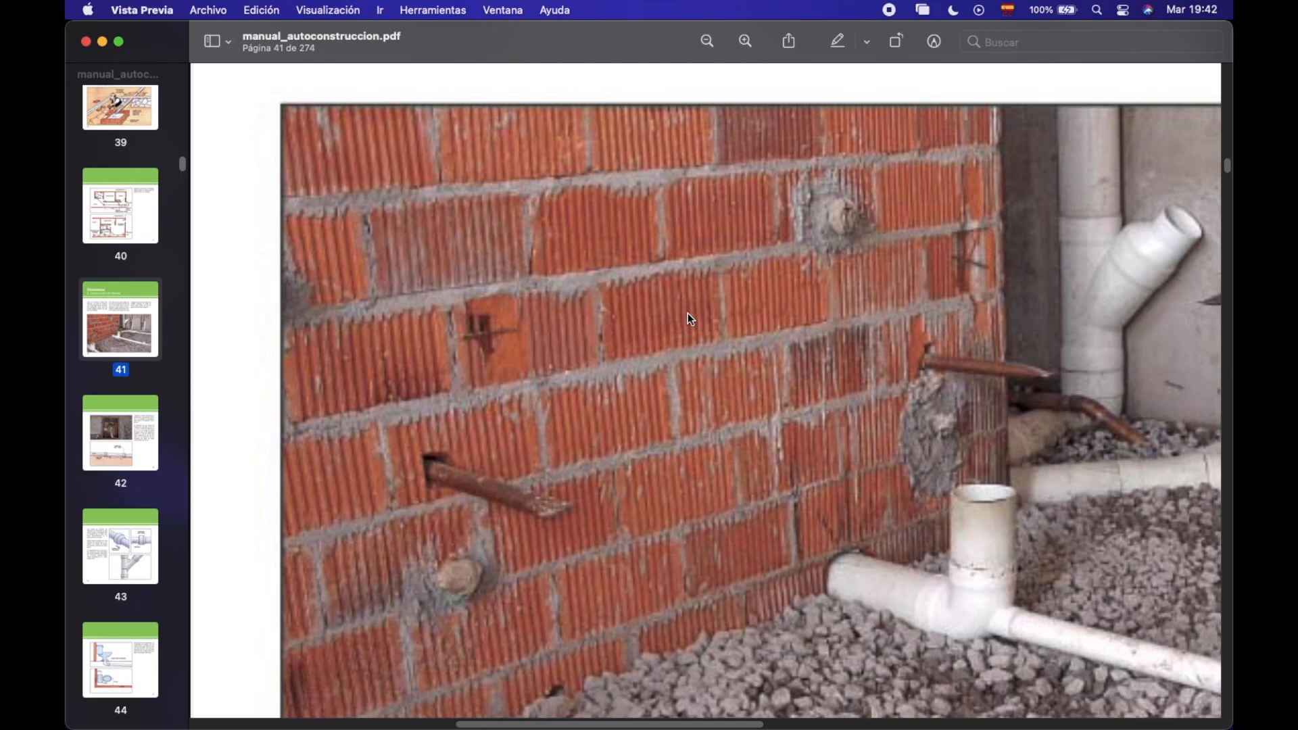
key(ctrl+Right)
double_click(564, 431)
drag(271, 379, 622, 379)
click(624, 379)
drag(650, 379, 435, 414)
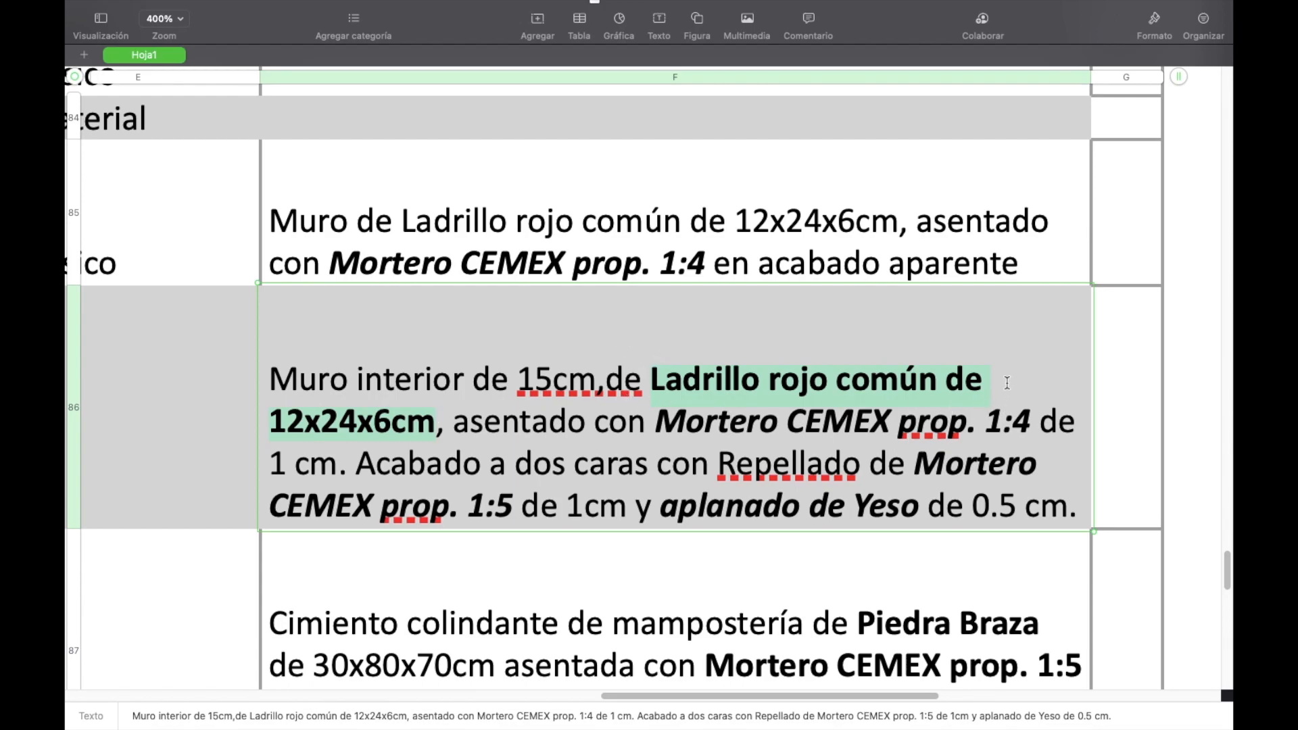
drag(454, 423, 653, 432)
- Insert a colon after "Acabado a dos caras" in the interior wall's long description
drag(359, 468, 645, 465)
click(648, 465)
text(:)
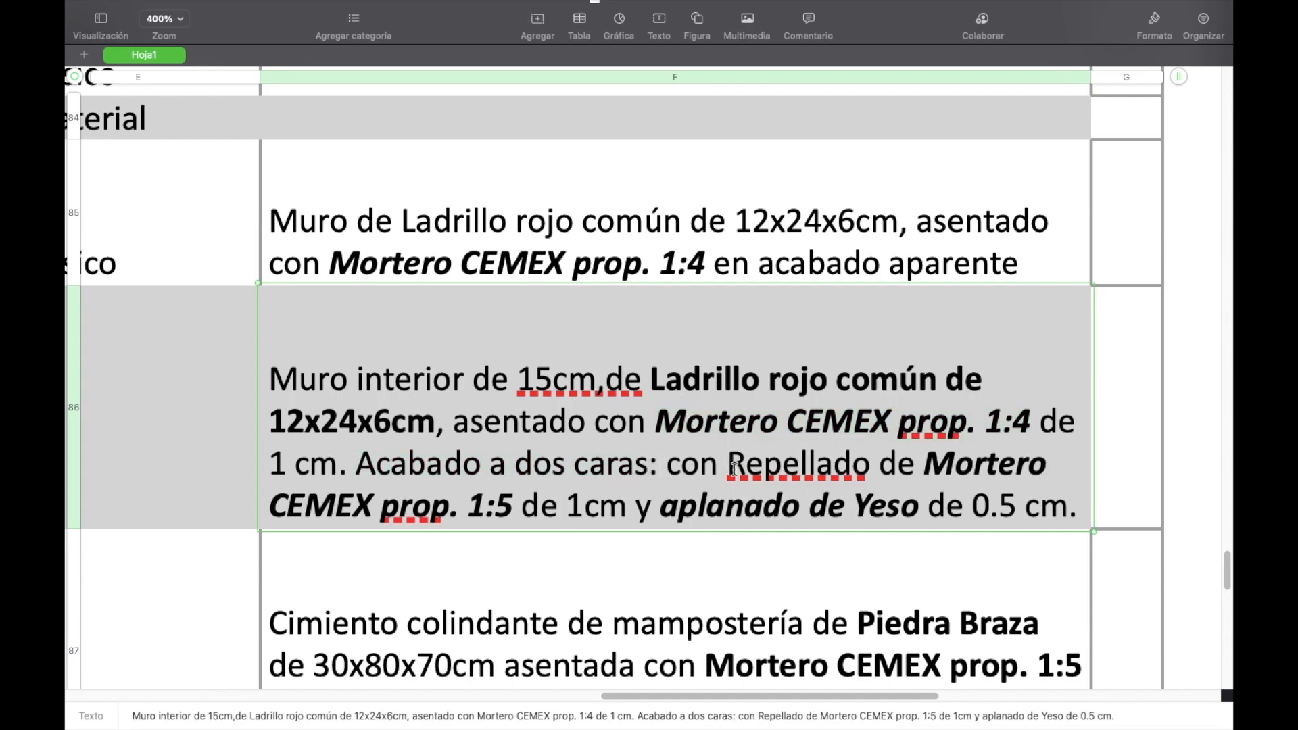
- Examine the Repellado, Mortero CEMEX prop. 1:5, brick and aplanado de Yeso parts of the interior wall description against the manual's wall photo
drag(730, 466, 509, 504)
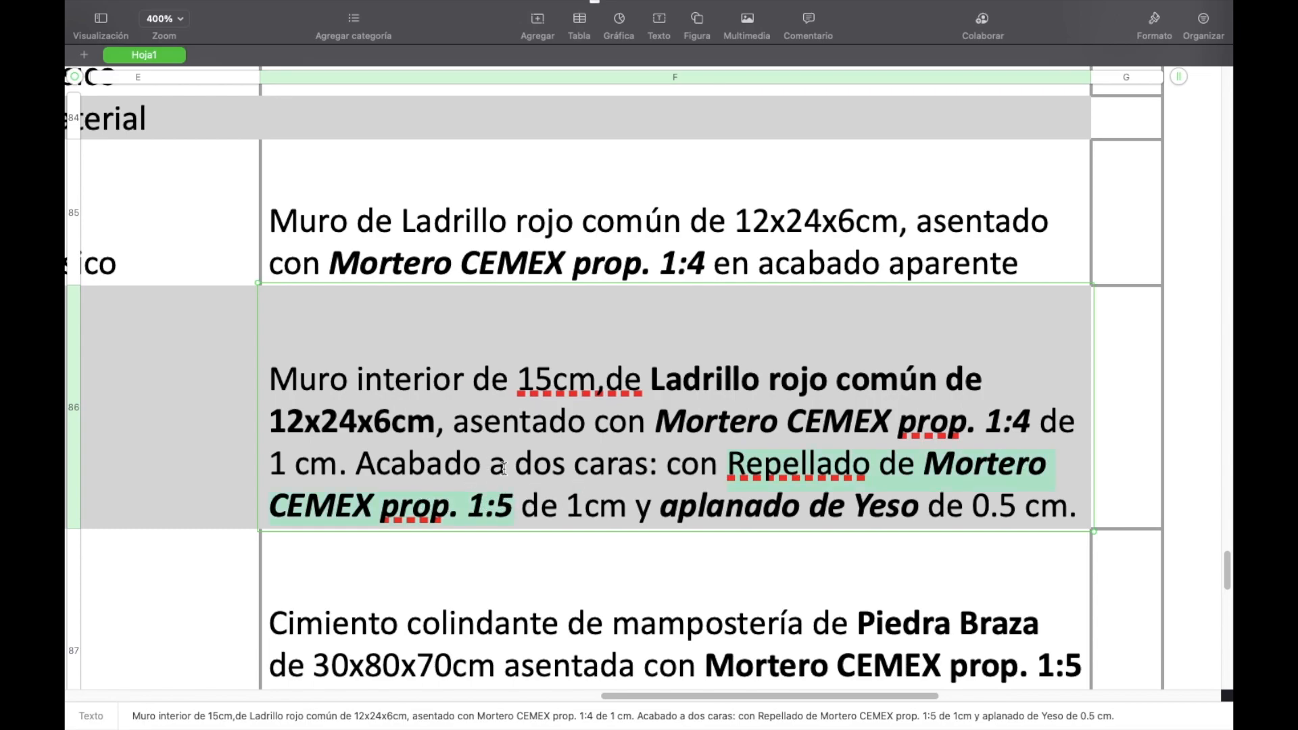
drag(661, 506, 920, 513)
click(923, 470)
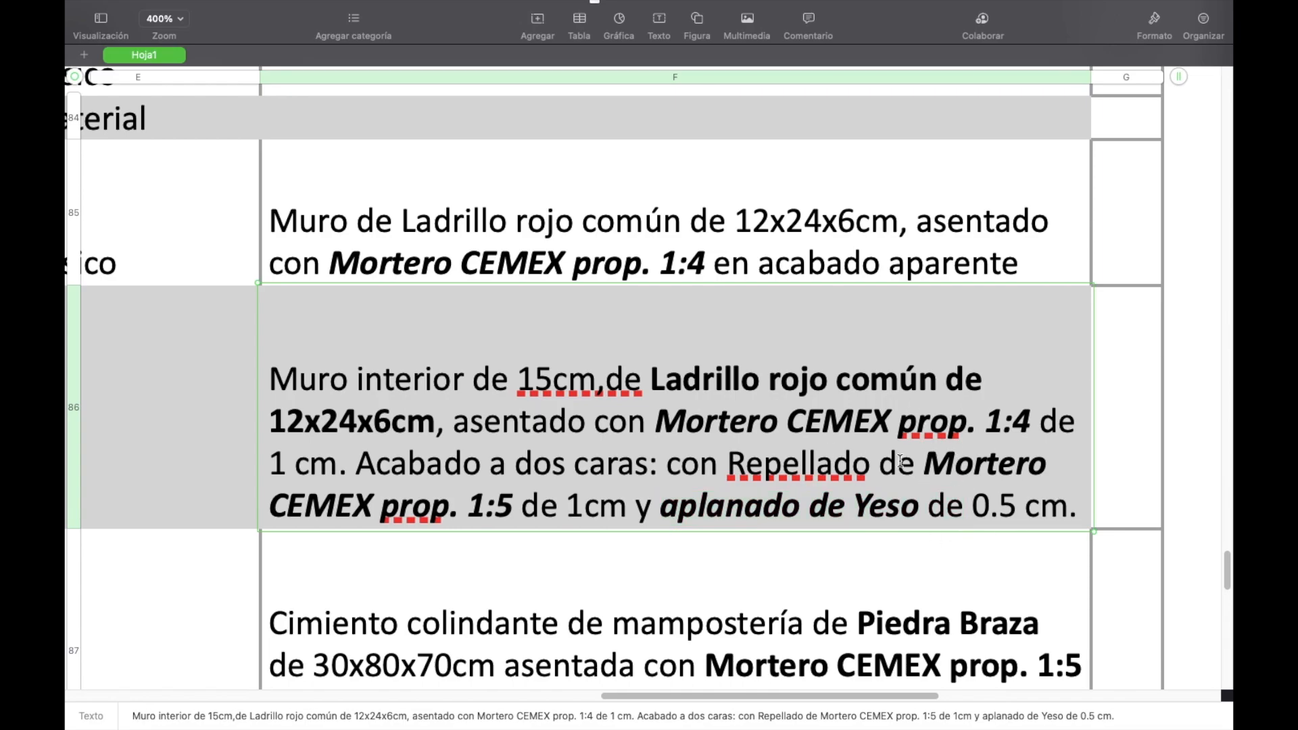
drag(1079, 506, 656, 504)
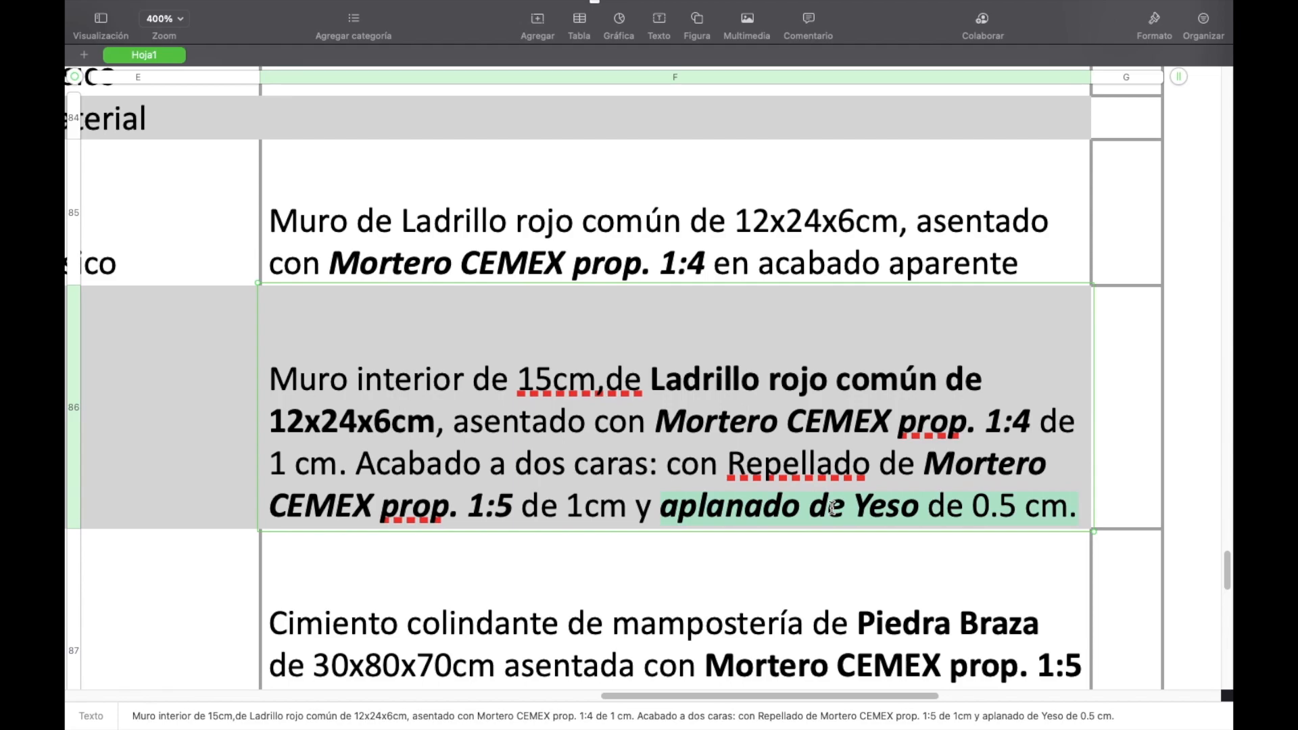
drag(925, 464, 509, 502)
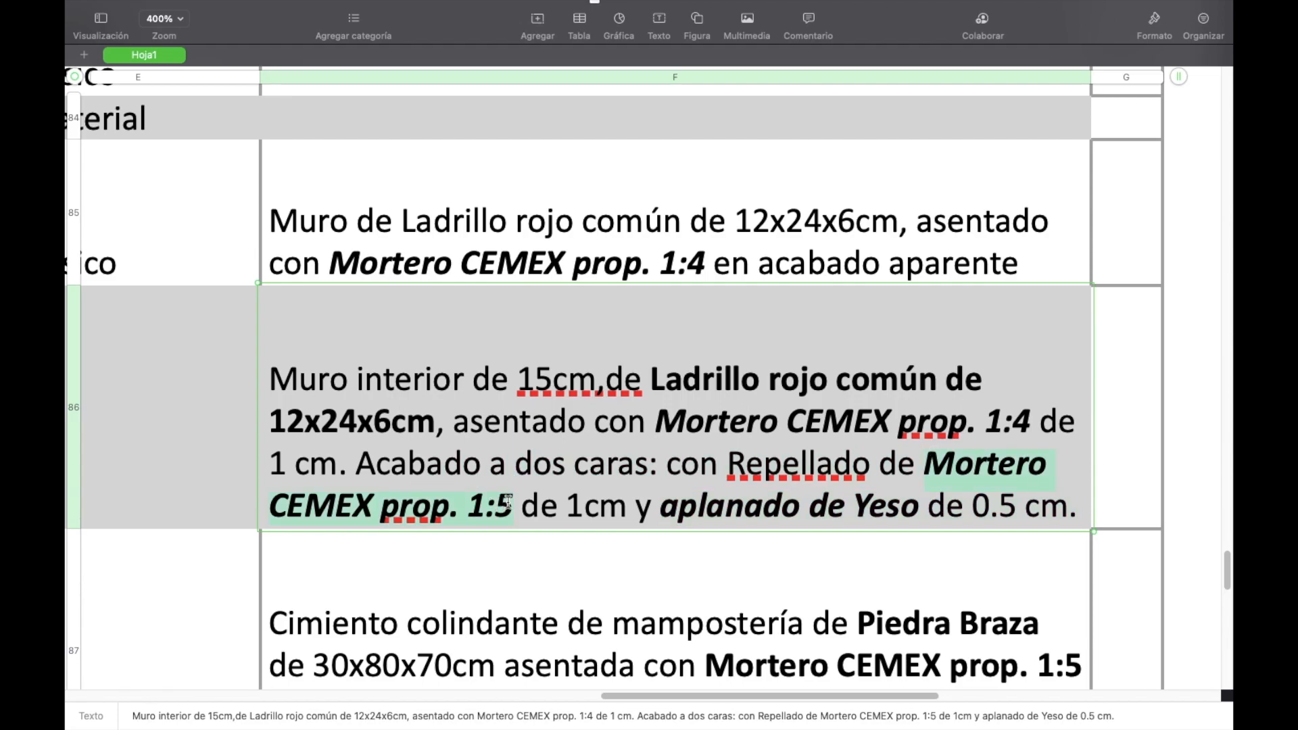
drag(651, 379, 438, 419)
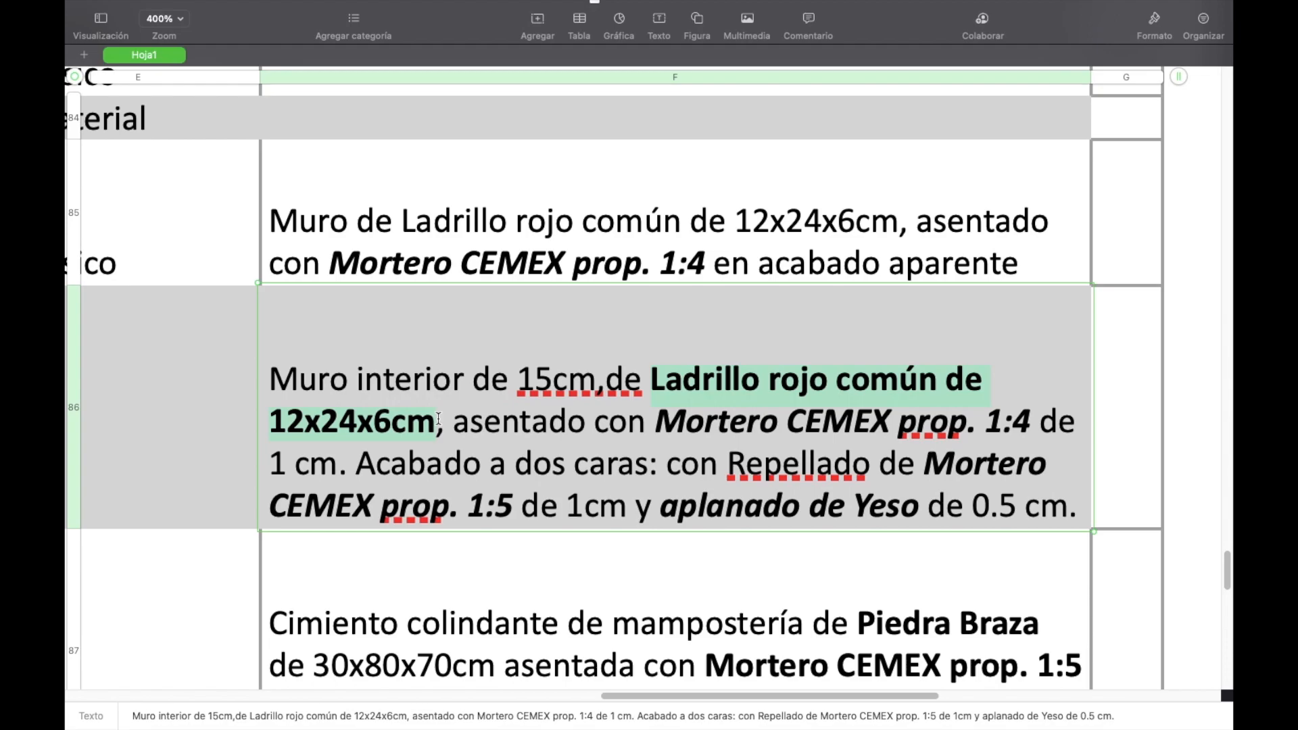
key(ctrl+Left)
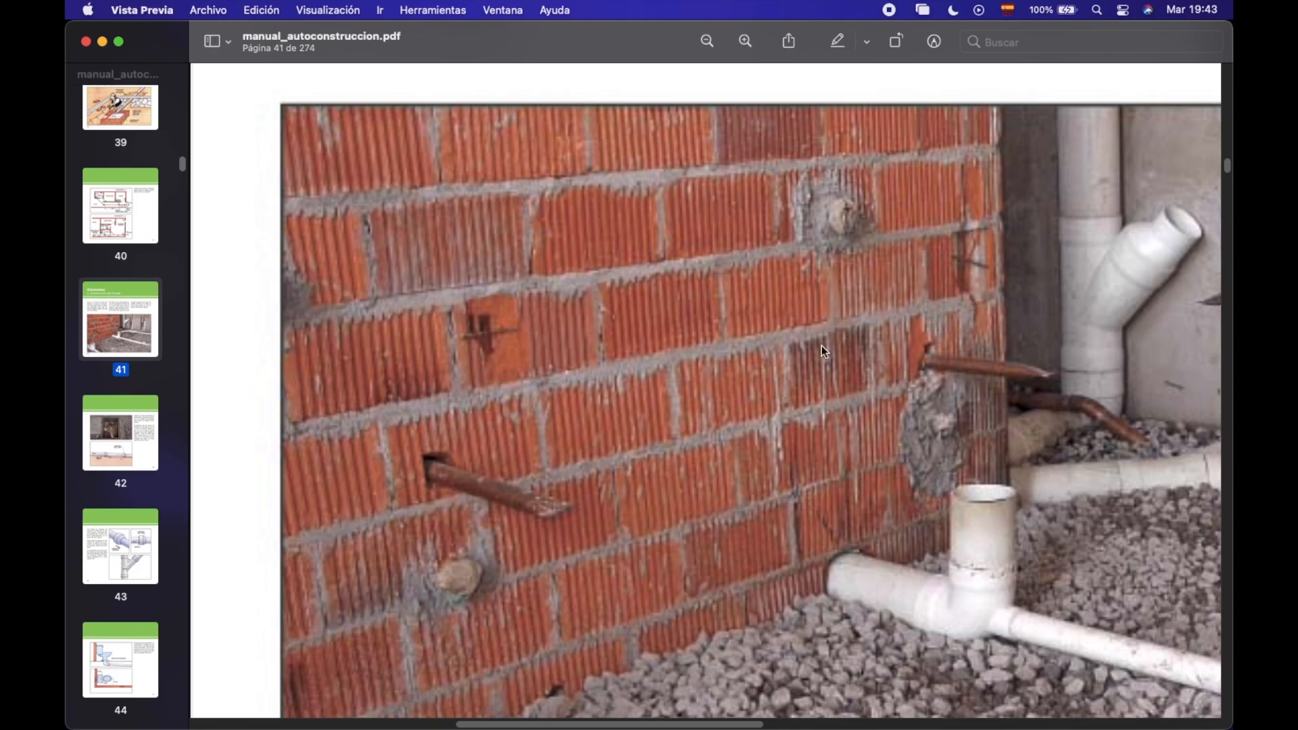
key(ctrl+Right)
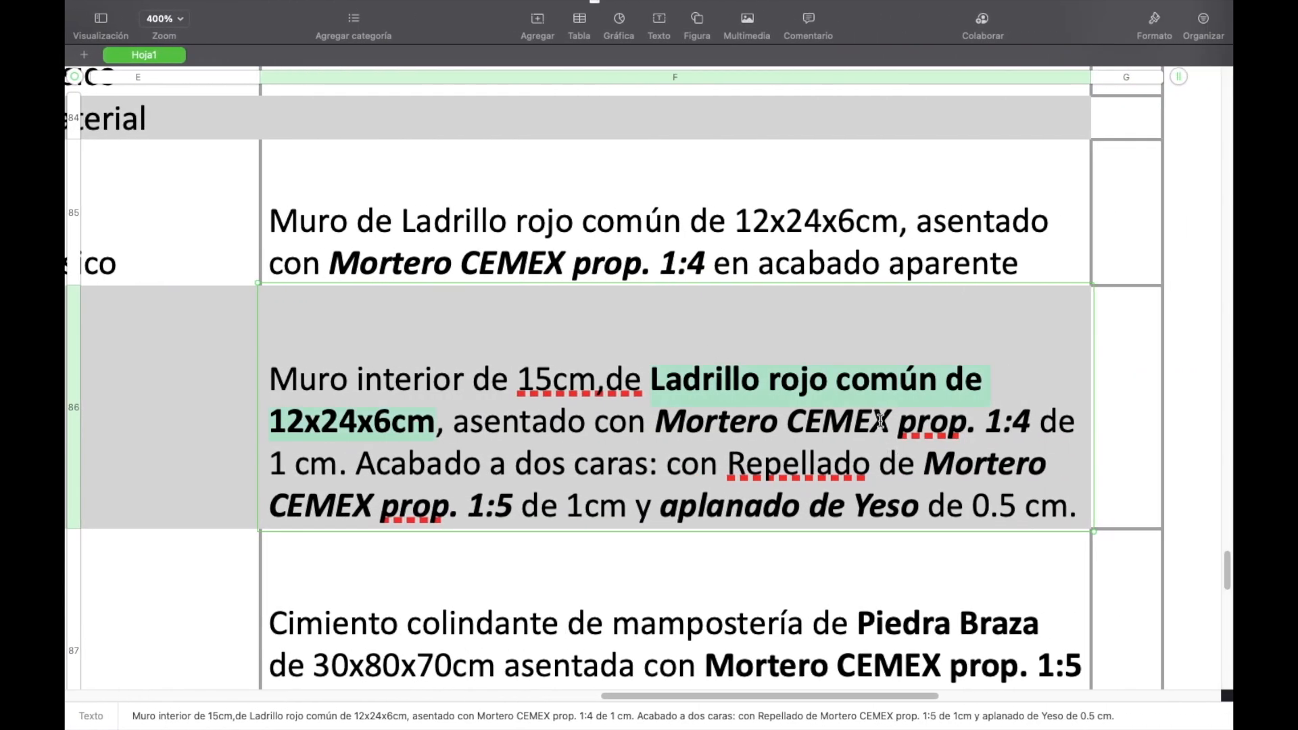
drag(748, 467, 969, 462)
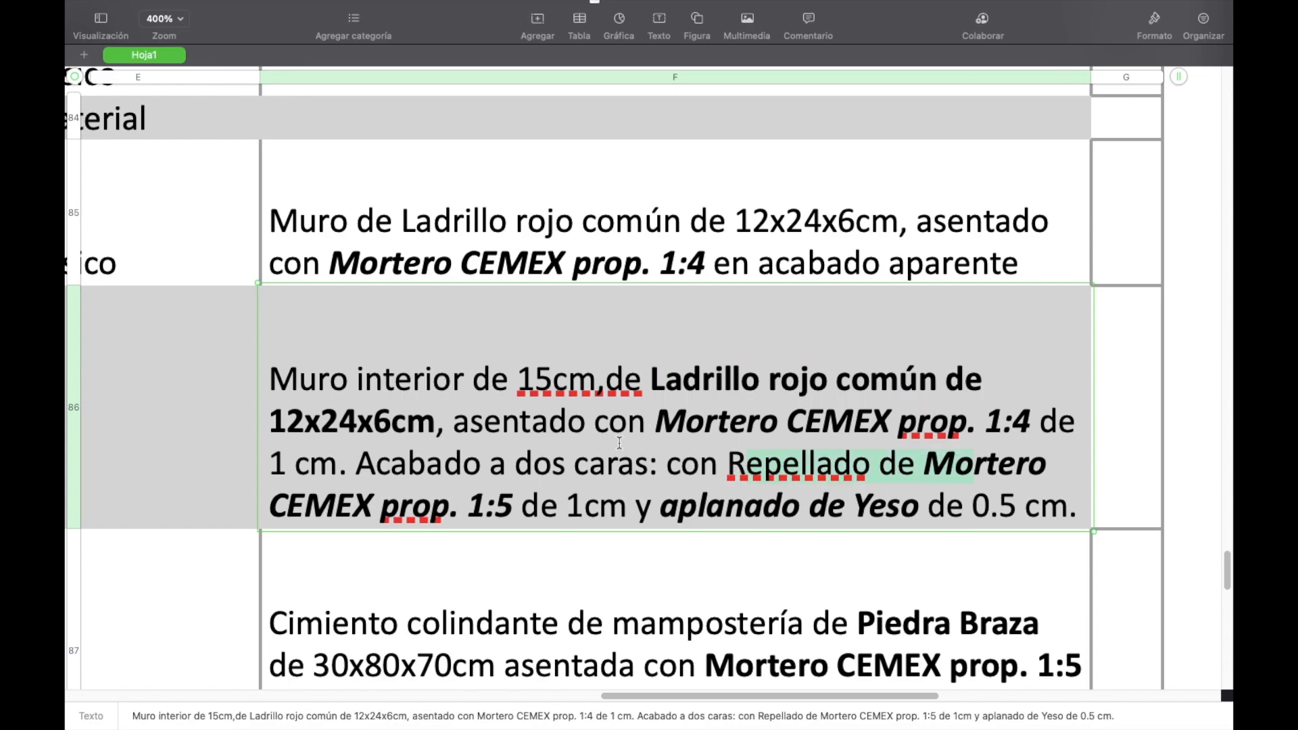
key(ctrl+Left)
key(ctrl+Right)
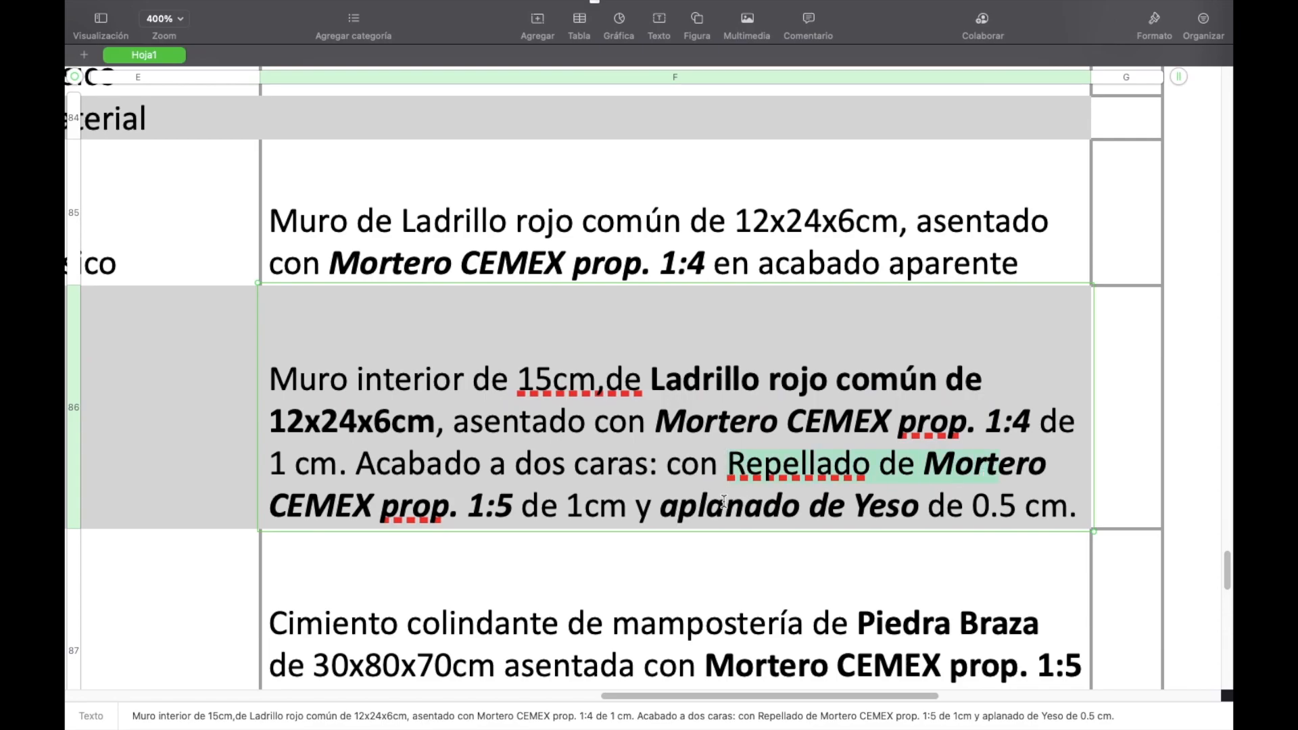
drag(661, 508, 873, 511)
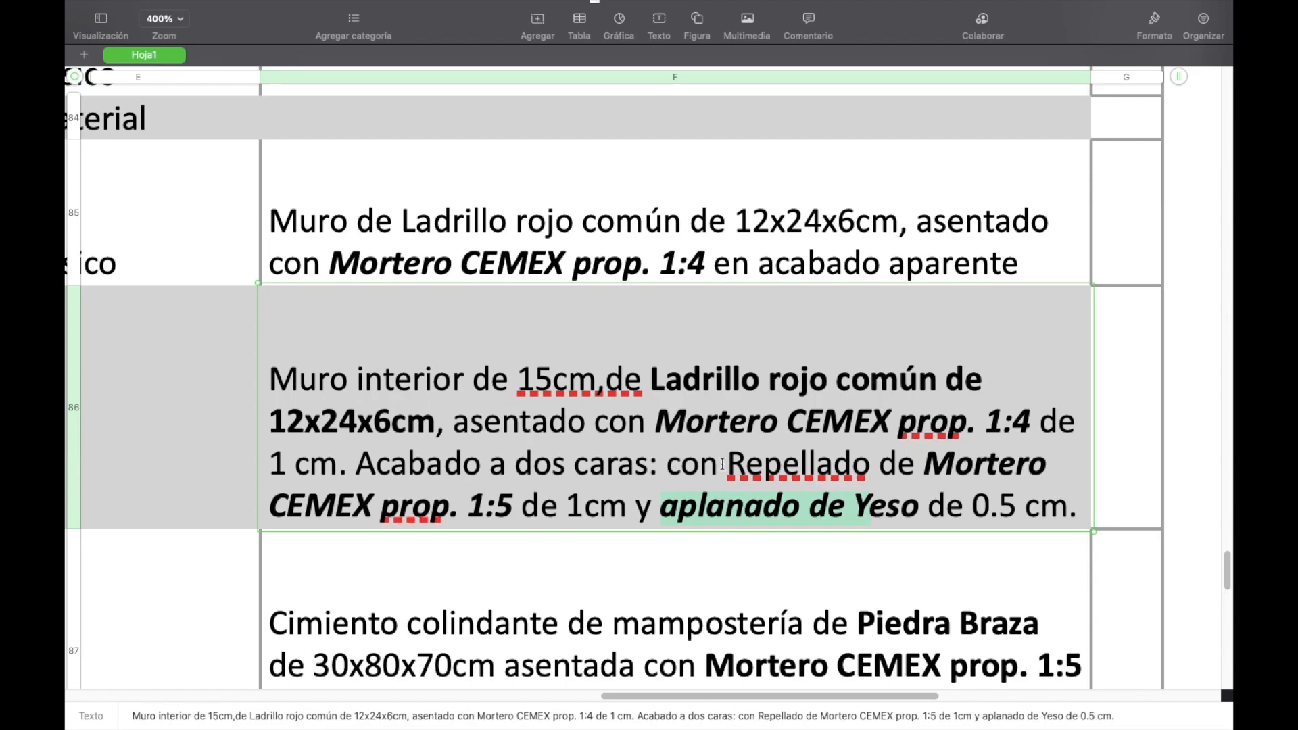
- Review the whole materials table, from the header and first basic materials down to the foundation and Guarnición rows
scroll(709, 393, down, 5)
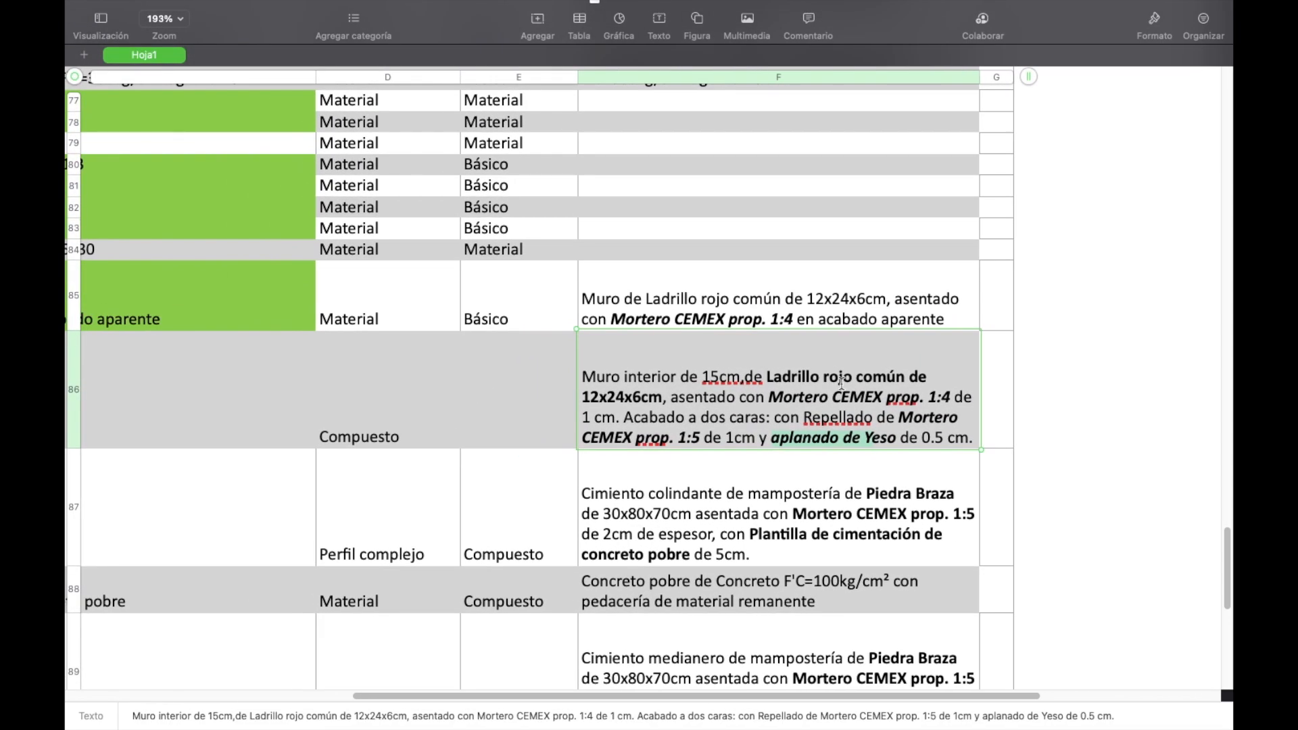
scroll(736, 374, left, 3)
scroll(736, 374, up, 20)
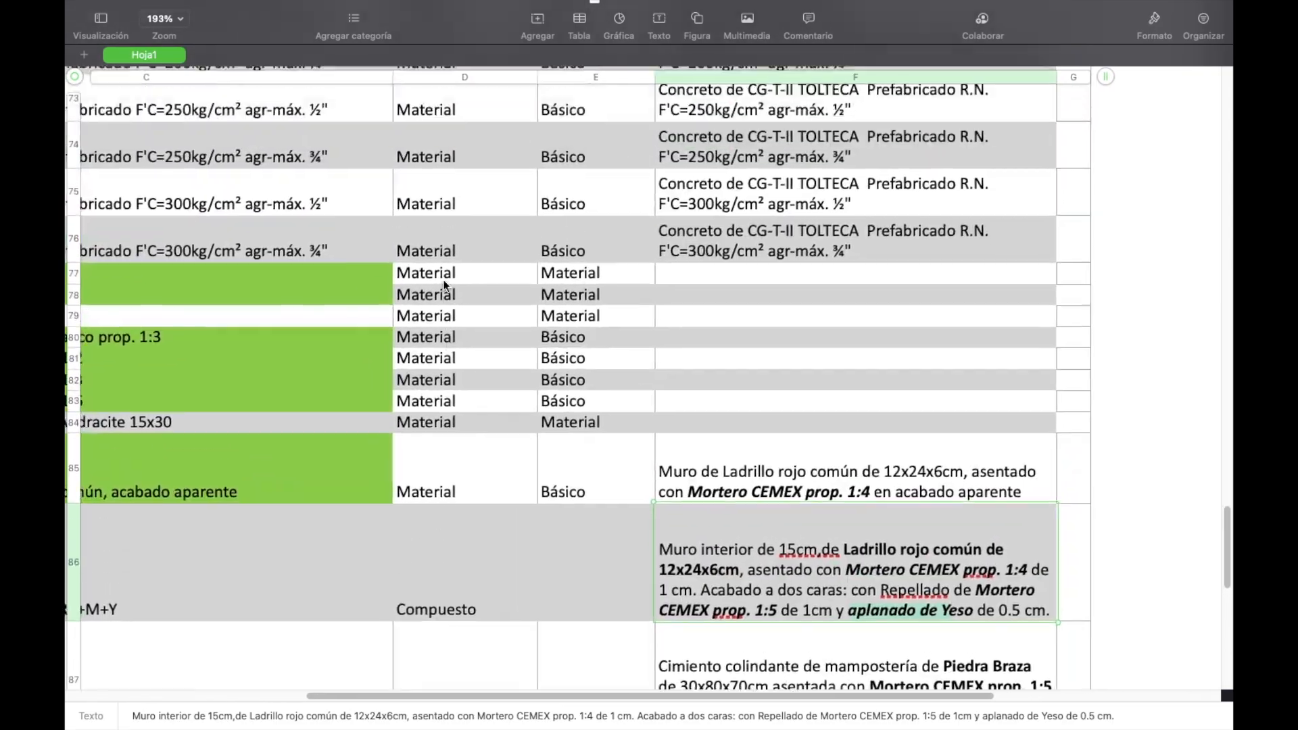
scroll(445, 285, up, 15)
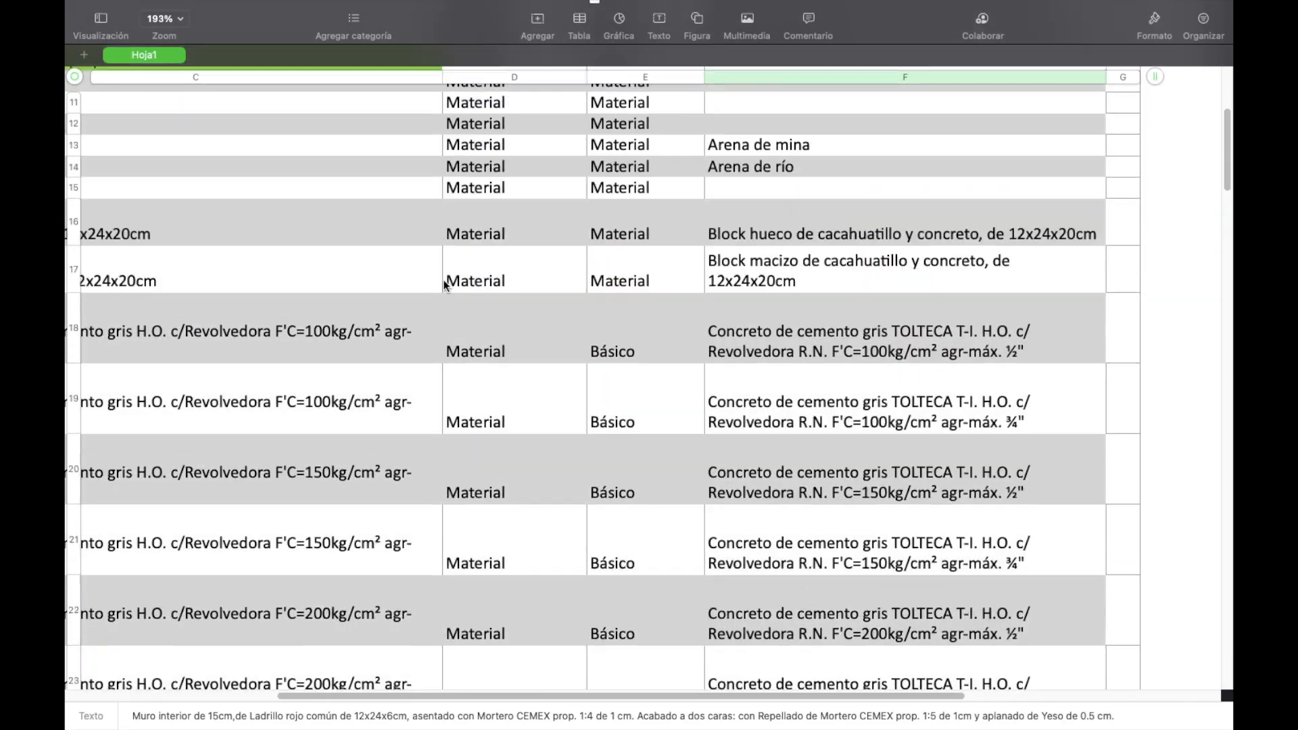
scroll(444, 285, down, 5)
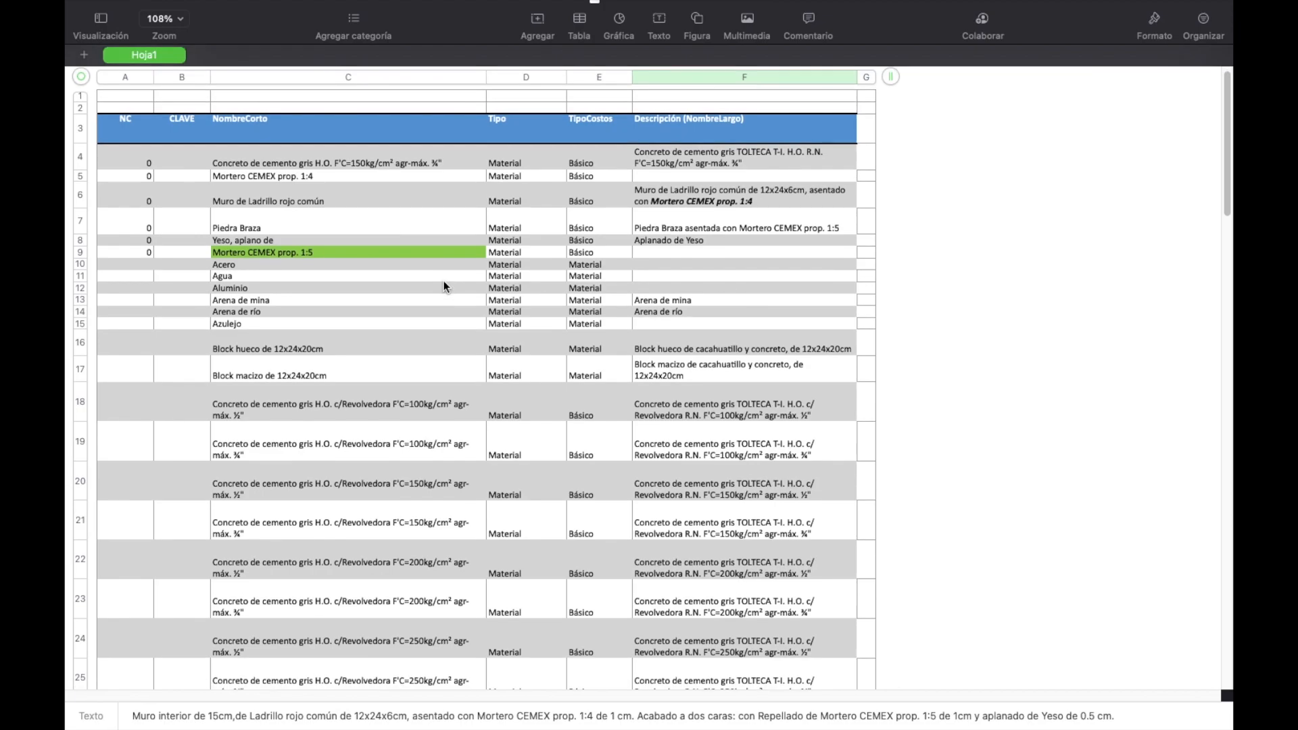
scroll(277, 304, up, 5)
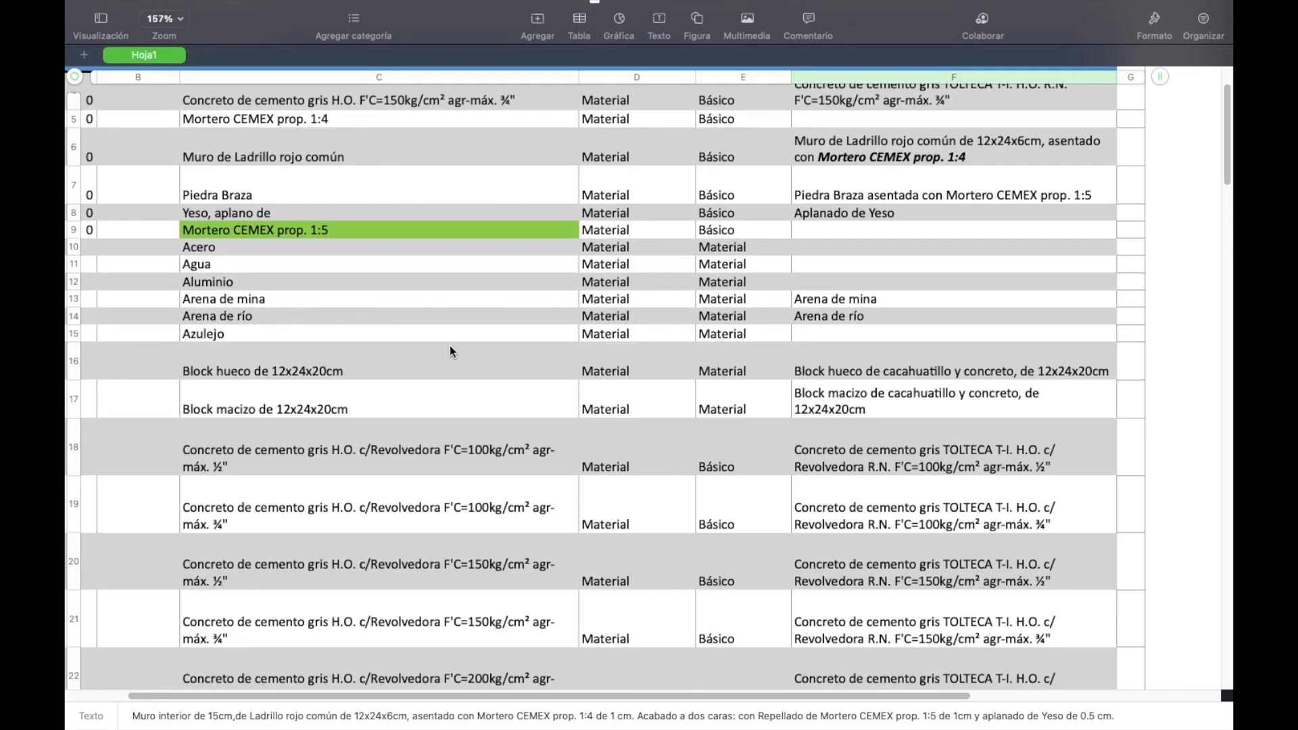
scroll(449, 346, down, 15)
scroll(449, 346, down, 20)
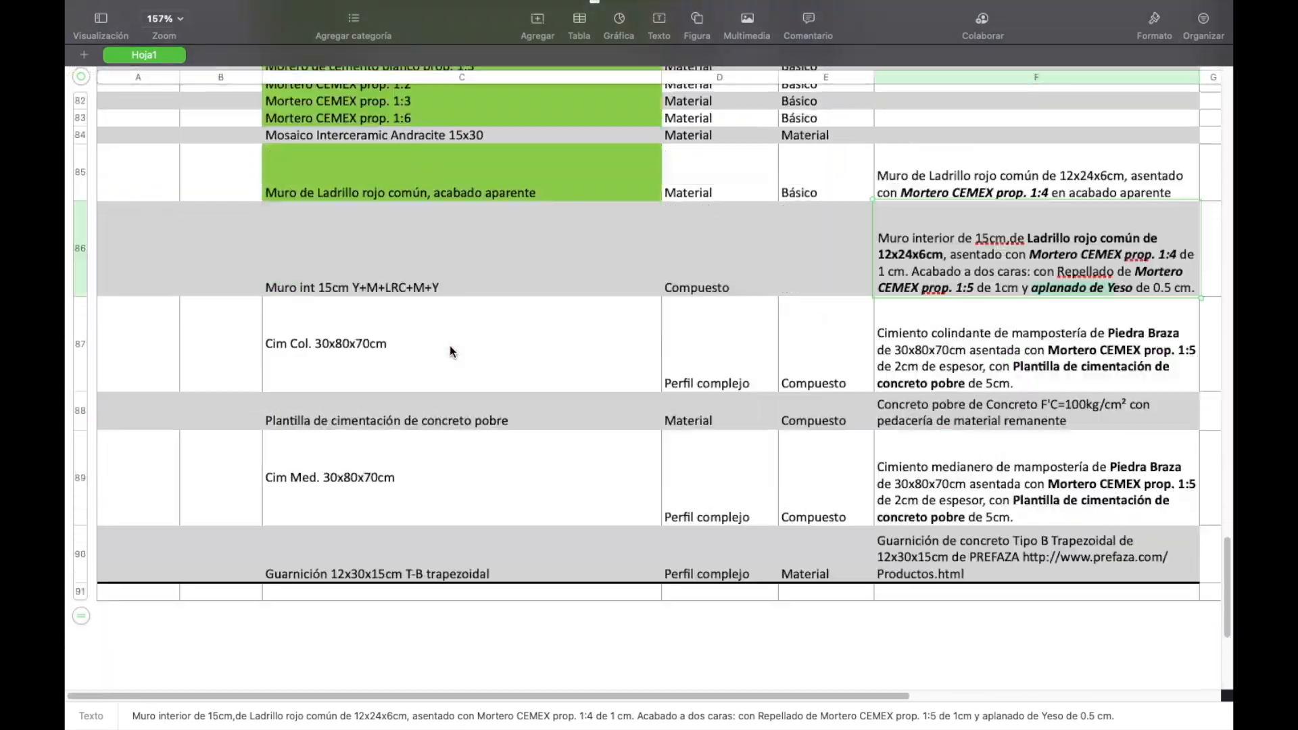
scroll(347, 211, up, 20)
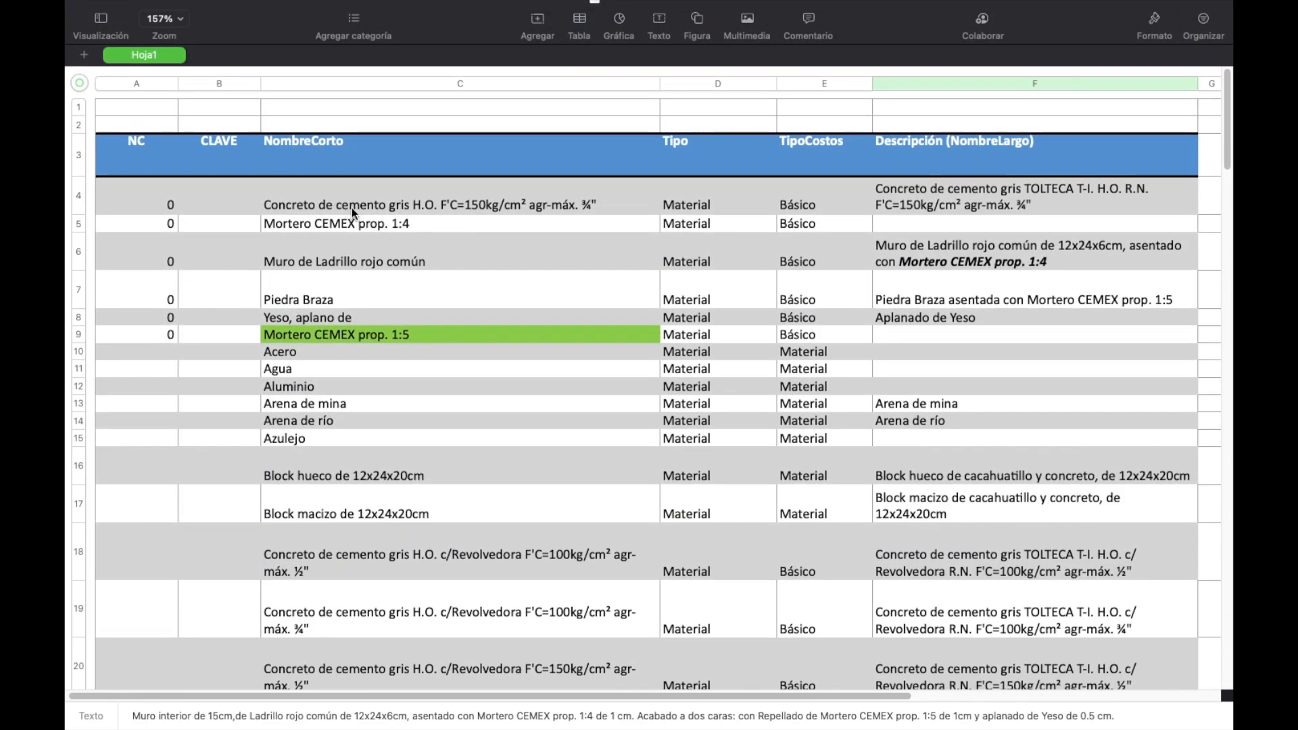
- Examine the NombreCorto entries against the Básico and Material cost types, from the first concrete row down to Aluminio
click(347, 209)
click(348, 281)
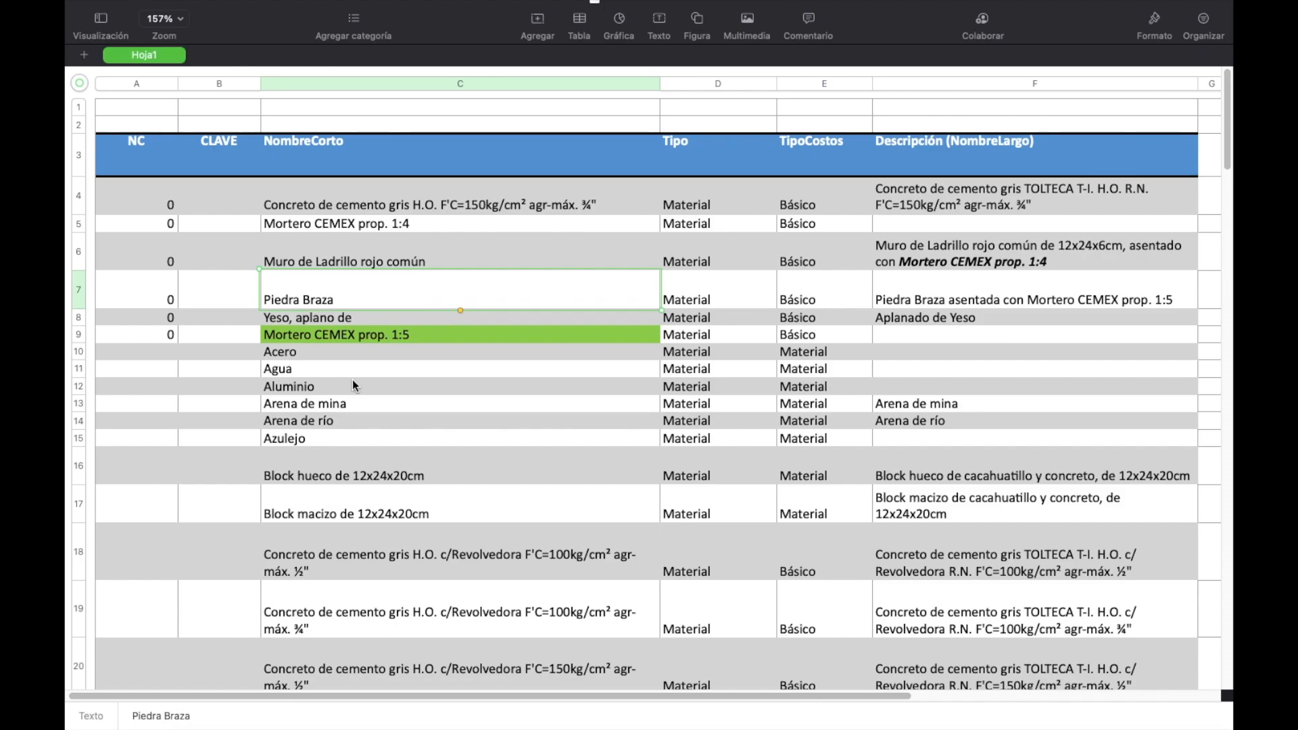
click(357, 380)
key(Tab)
key(Tab)
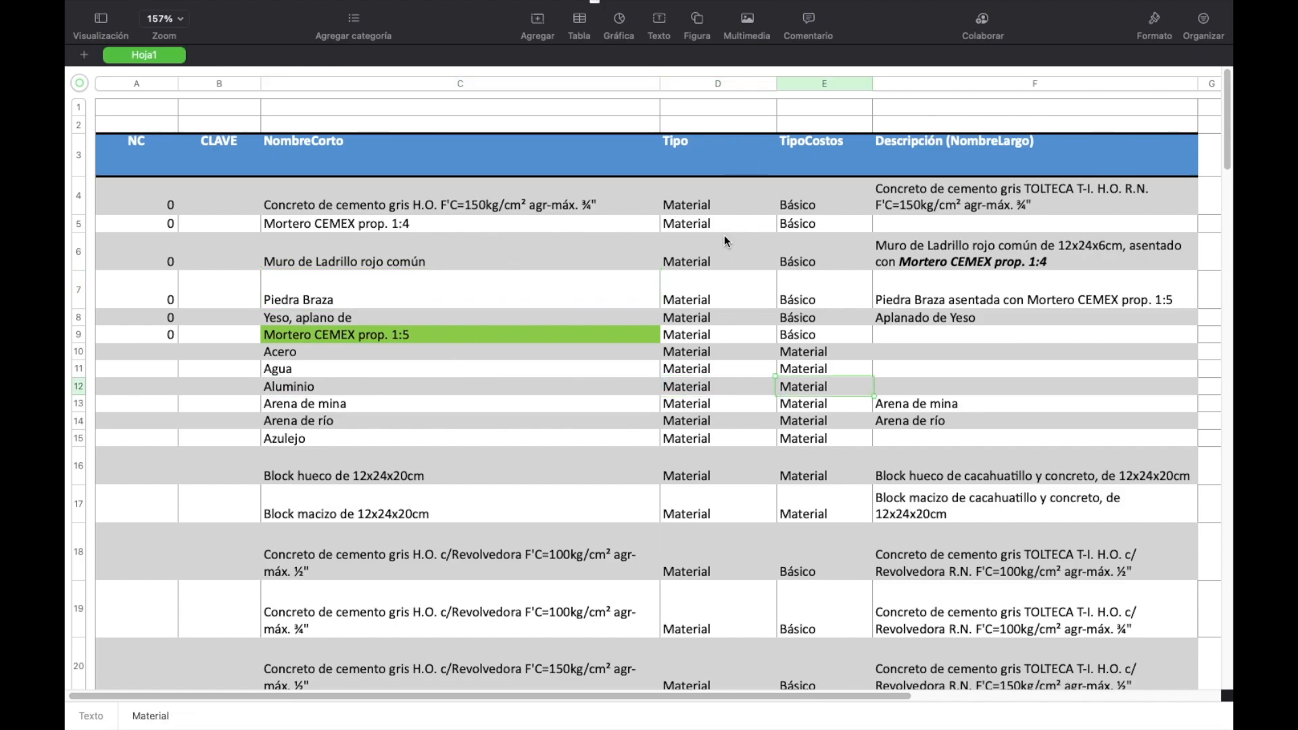
click(818, 147)
click(817, 213)
click(812, 335)
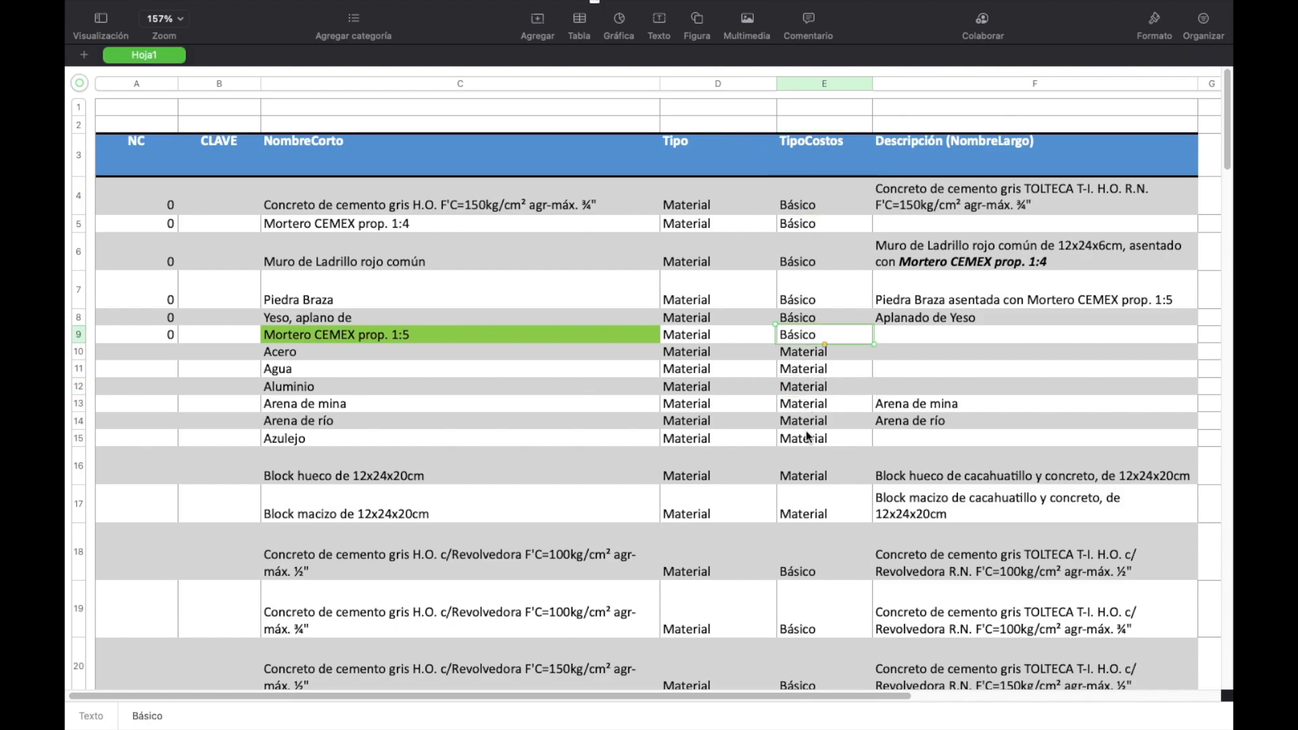
click(788, 369)
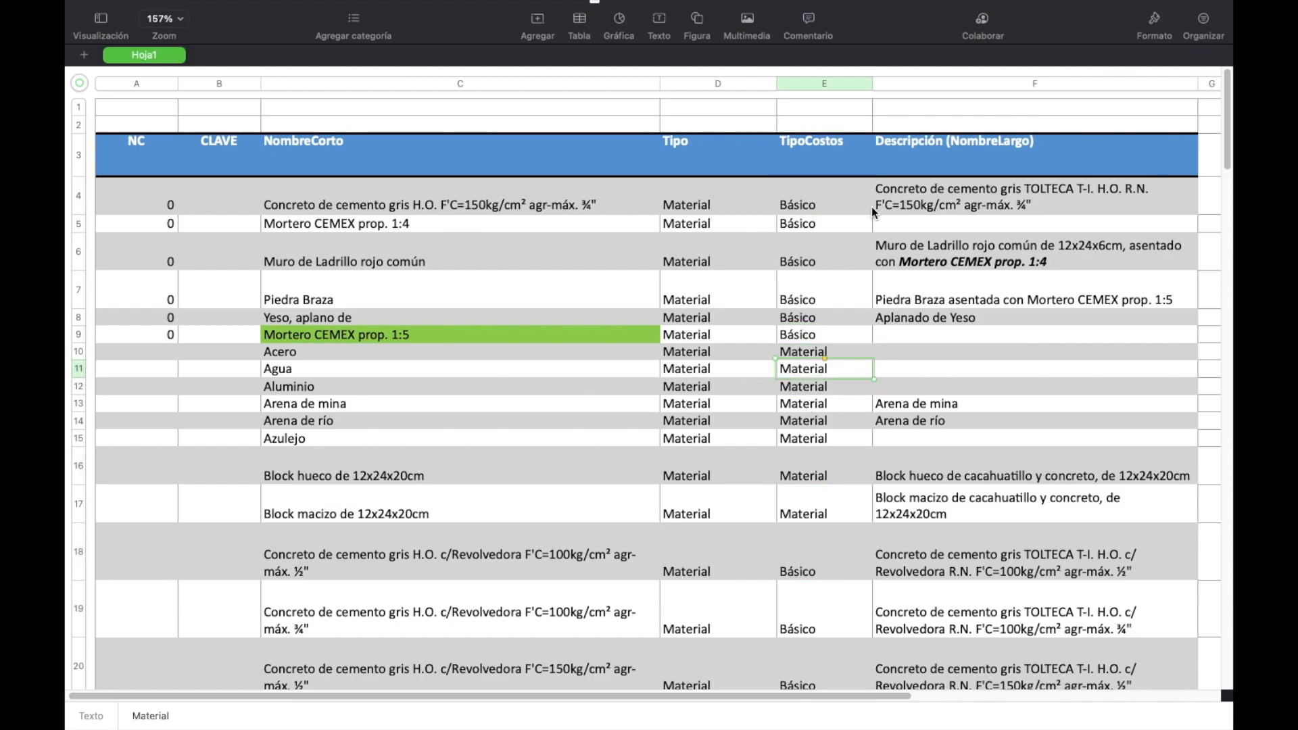
- Compare the short names with the long descriptions, from the header down to the Concreto F'C=100kg/cm² agr-máx. ½" row
click(943, 161)
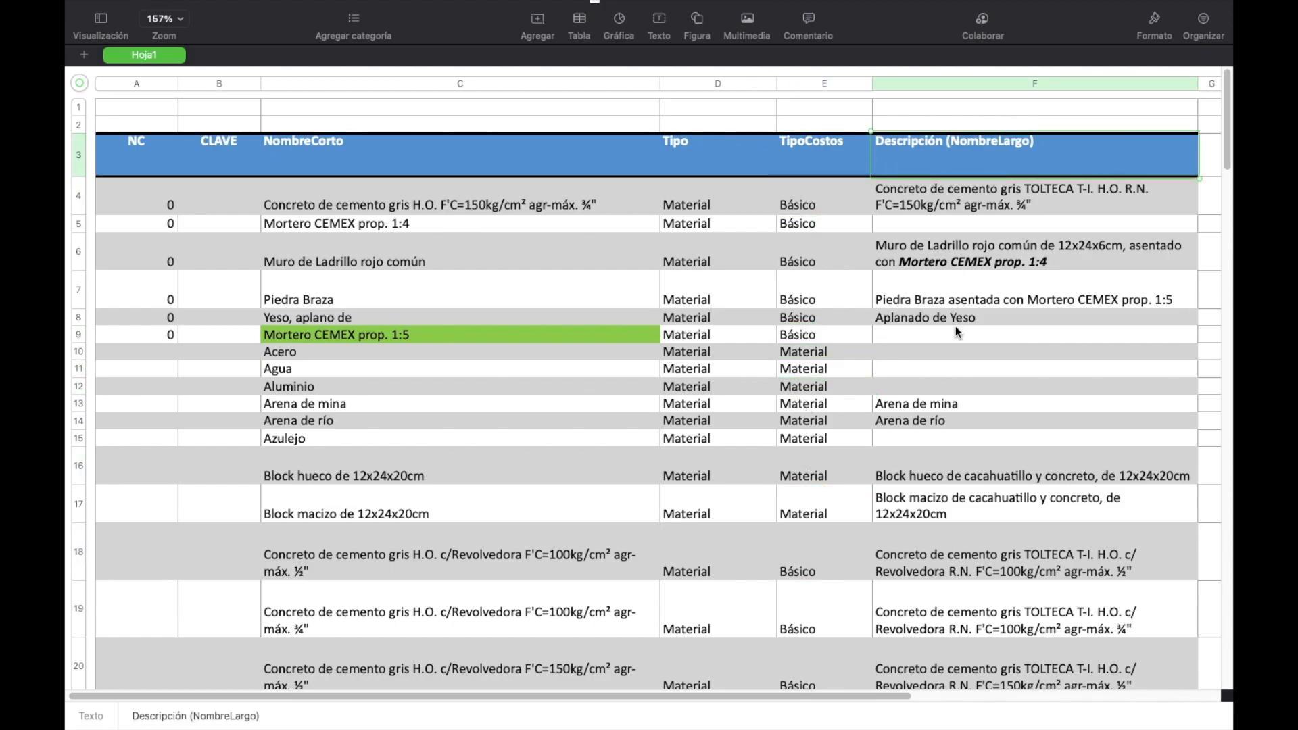
shift+click(981, 591)
click(308, 166)
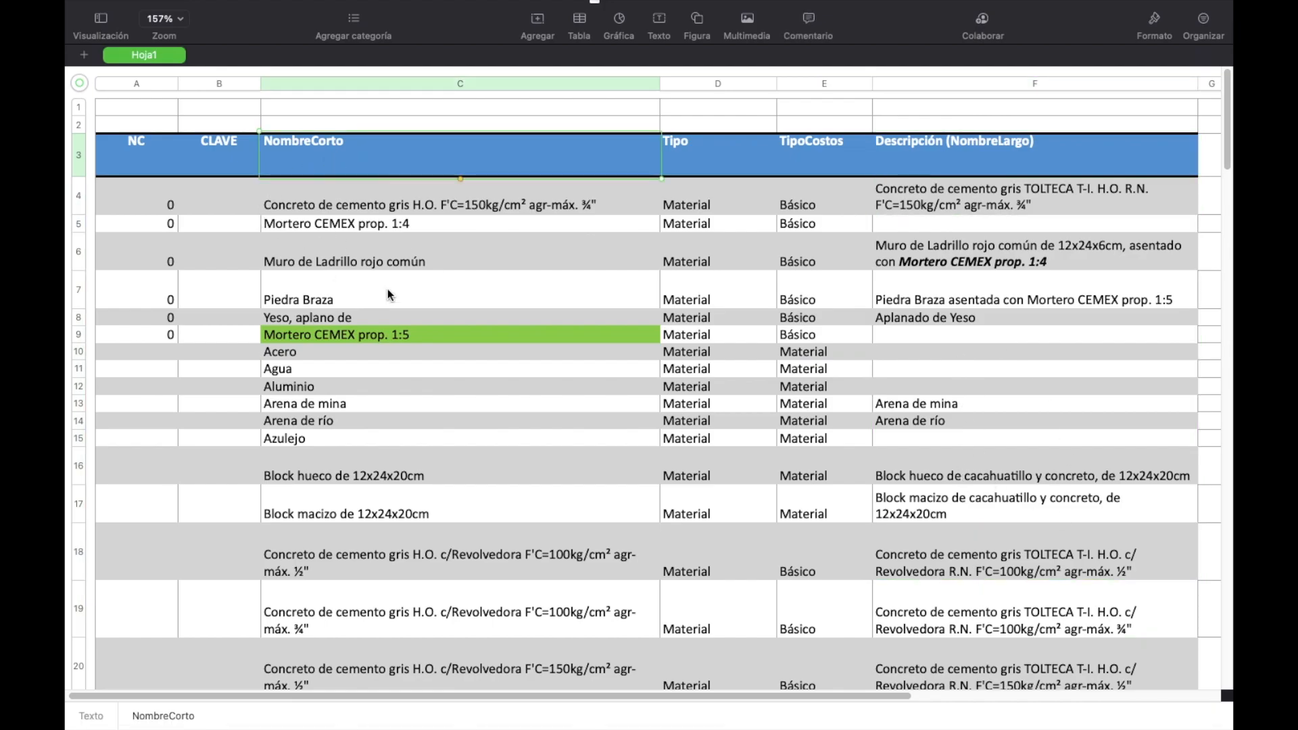
click(391, 210)
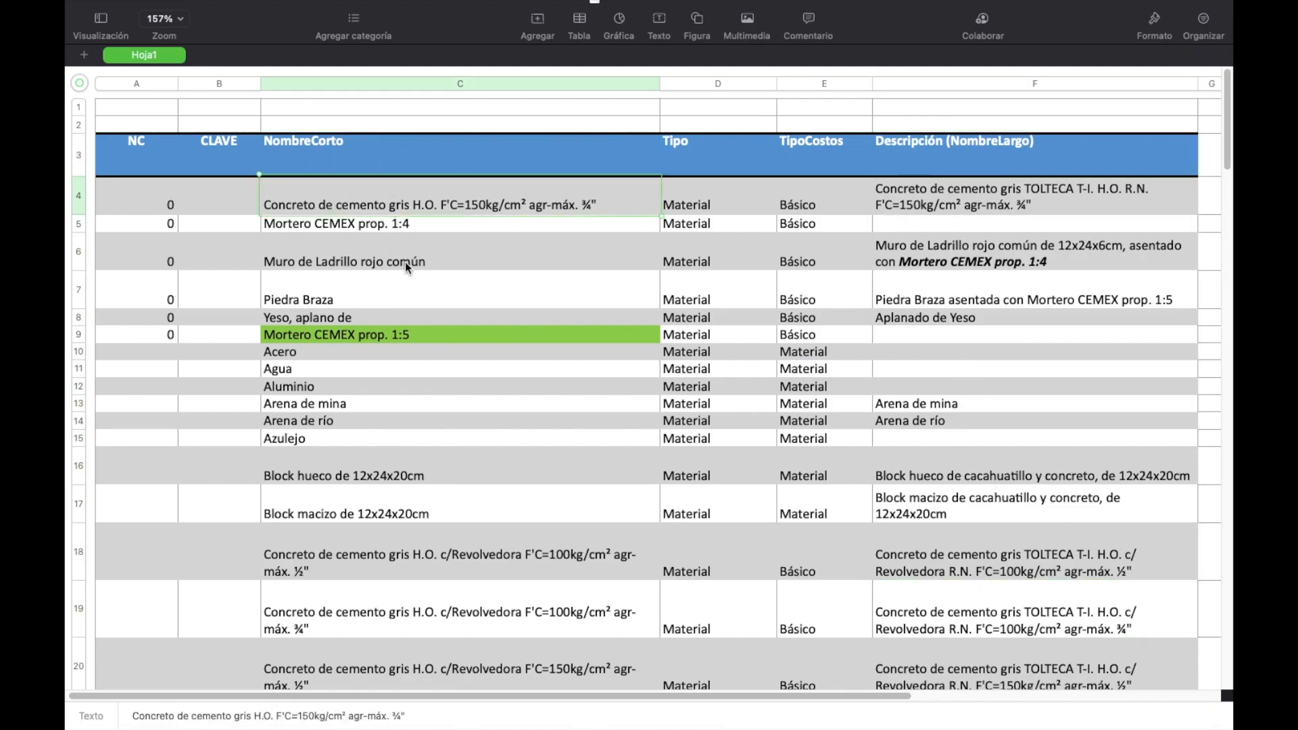
click(1014, 148)
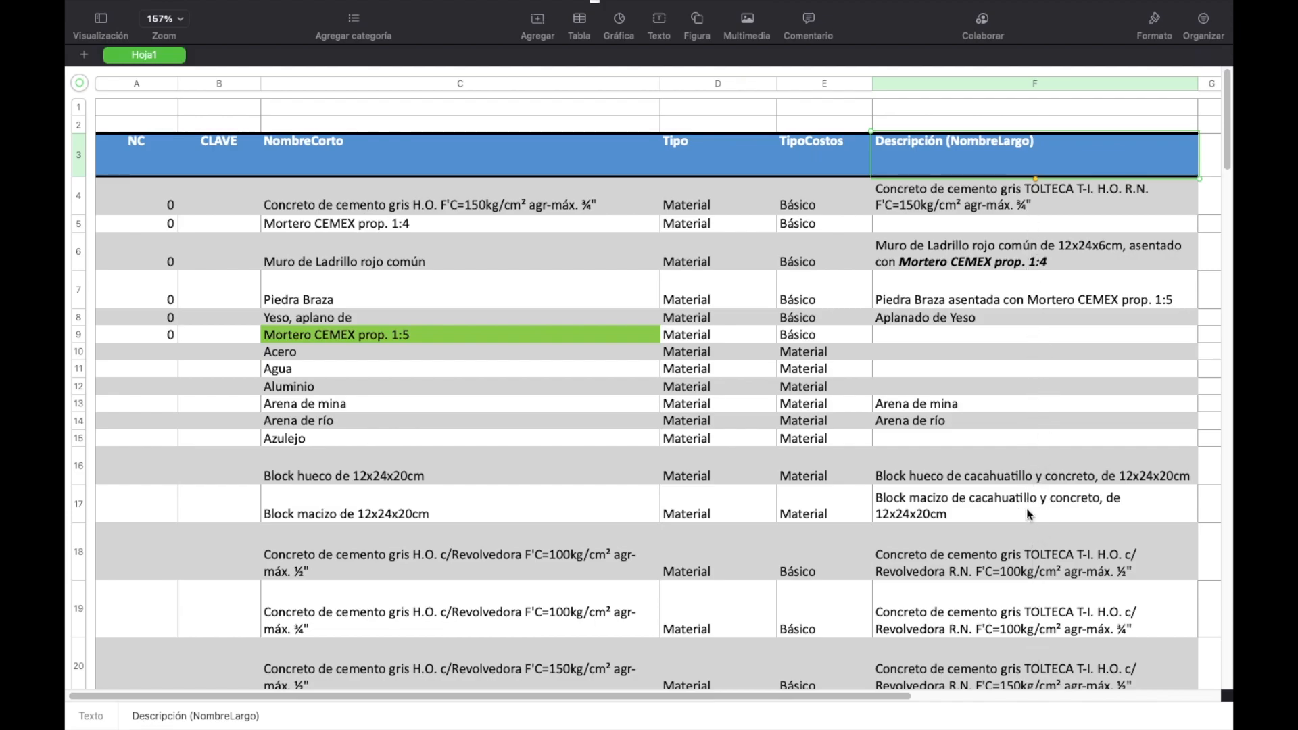
click(1030, 563)
scroll(1029, 562, down, 5)
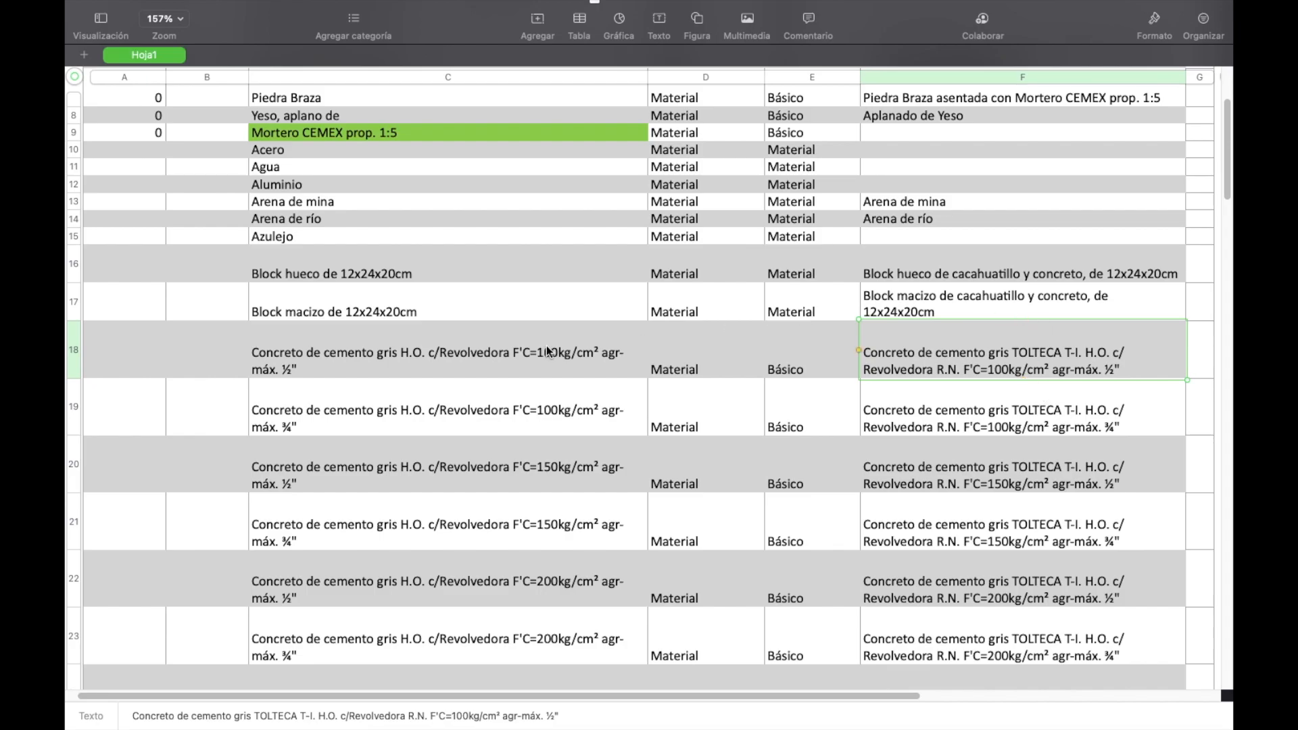
click(510, 358)
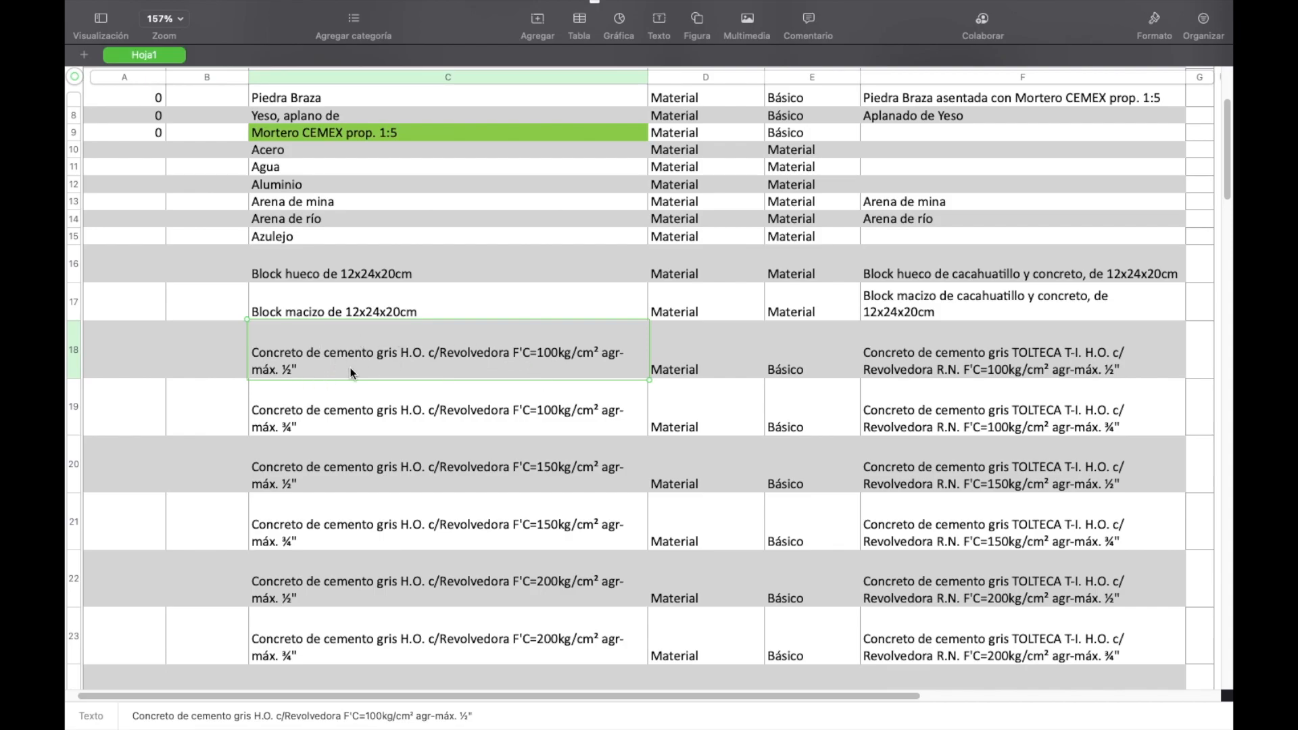
scroll(275, 374, up, 5)
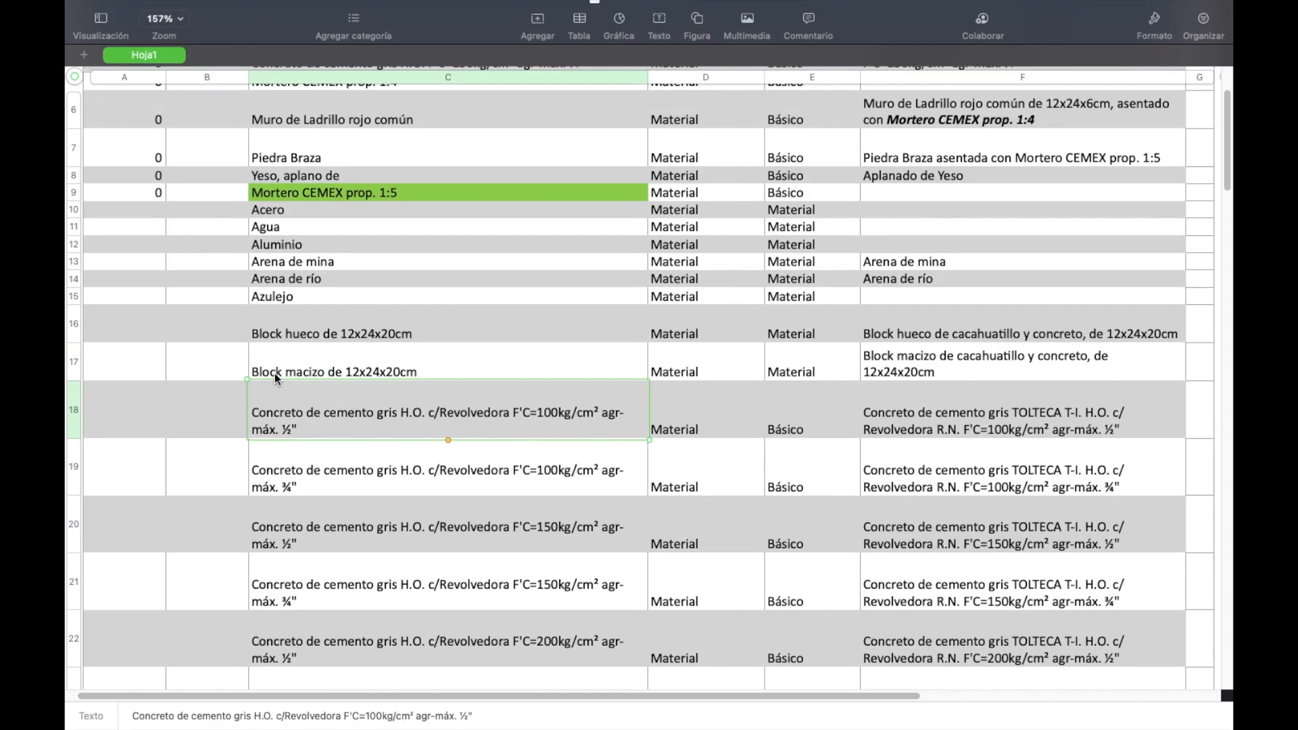
click(217, 208)
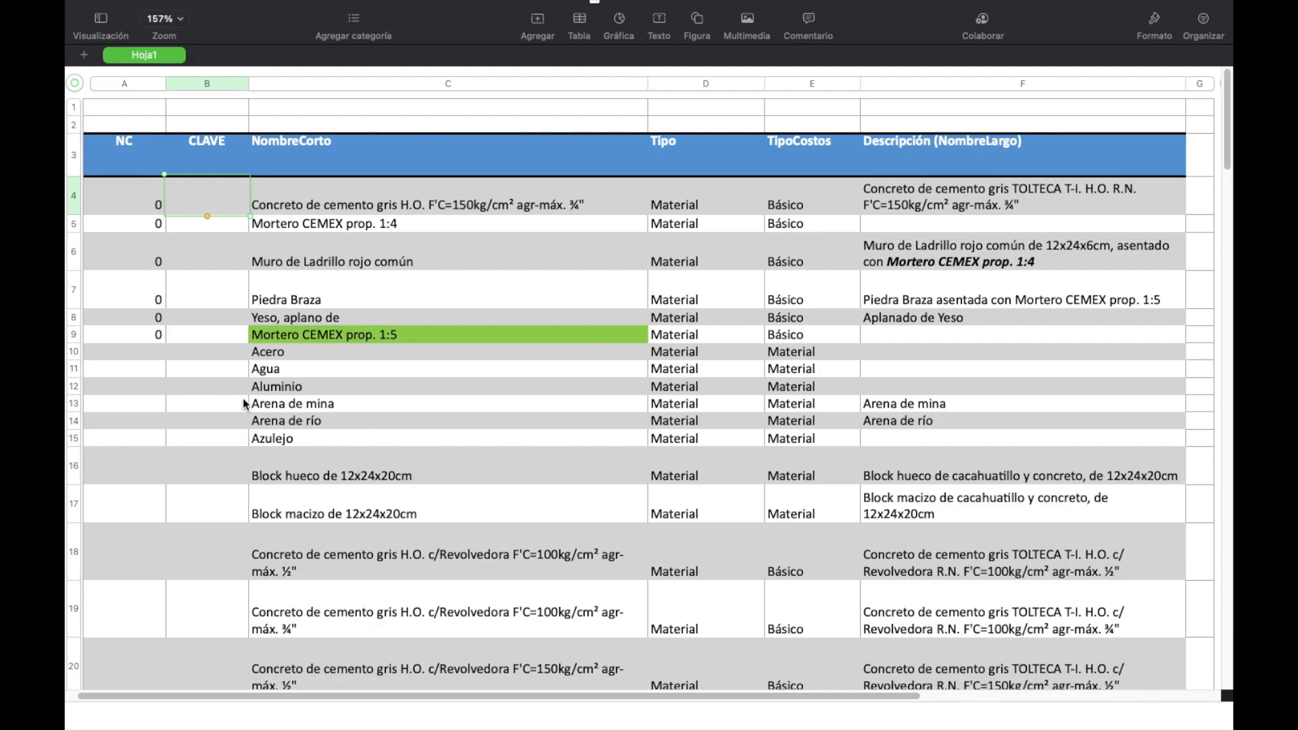
- Review the table's header fields NC, CLAVE, NombreCorto, Tipo, TipoCostos and Descripción (NombreLargo) in turn
click(348, 203)
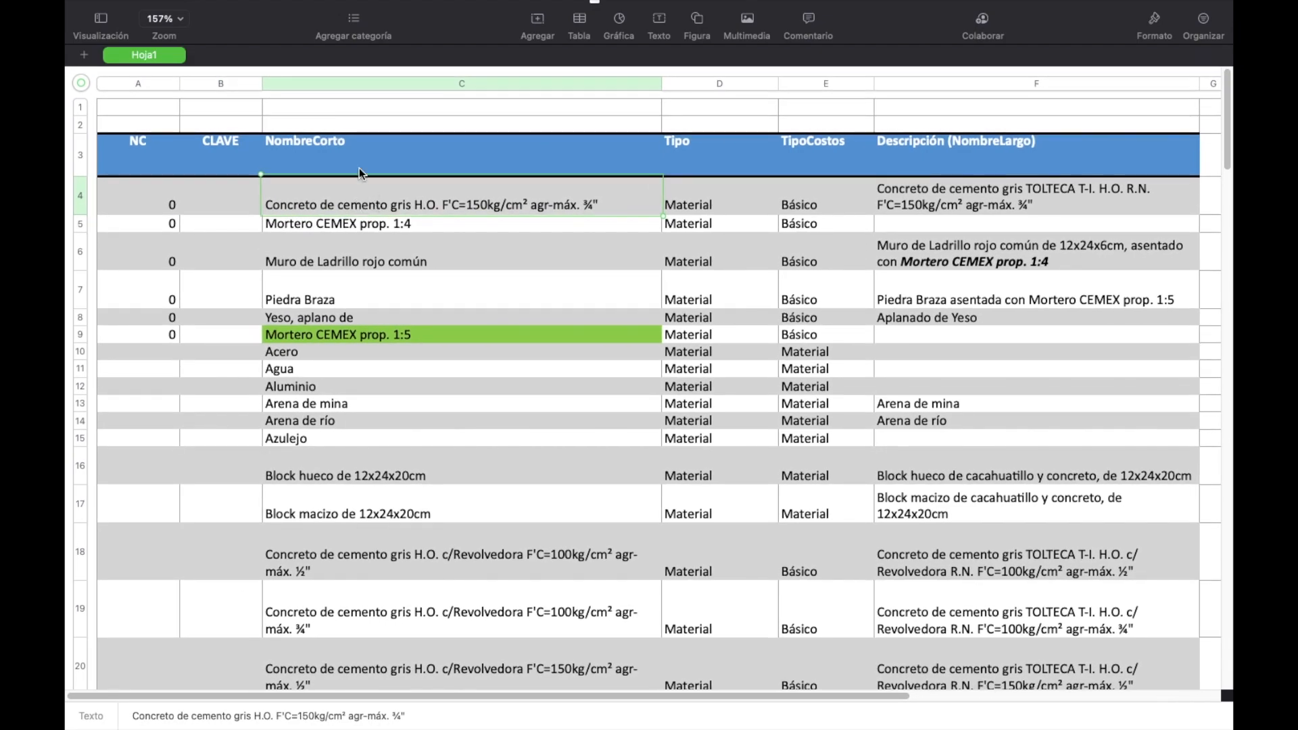
click(124, 152)
click(217, 152)
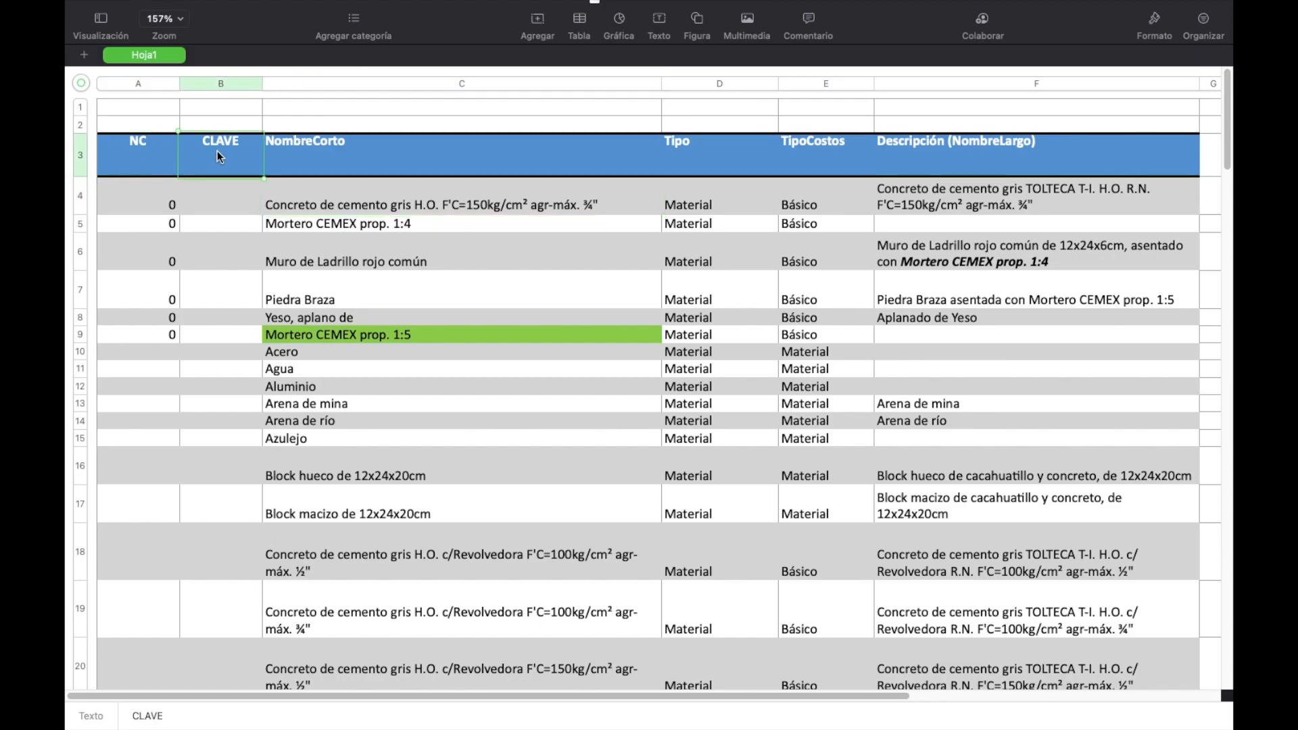
click(392, 143)
click(704, 150)
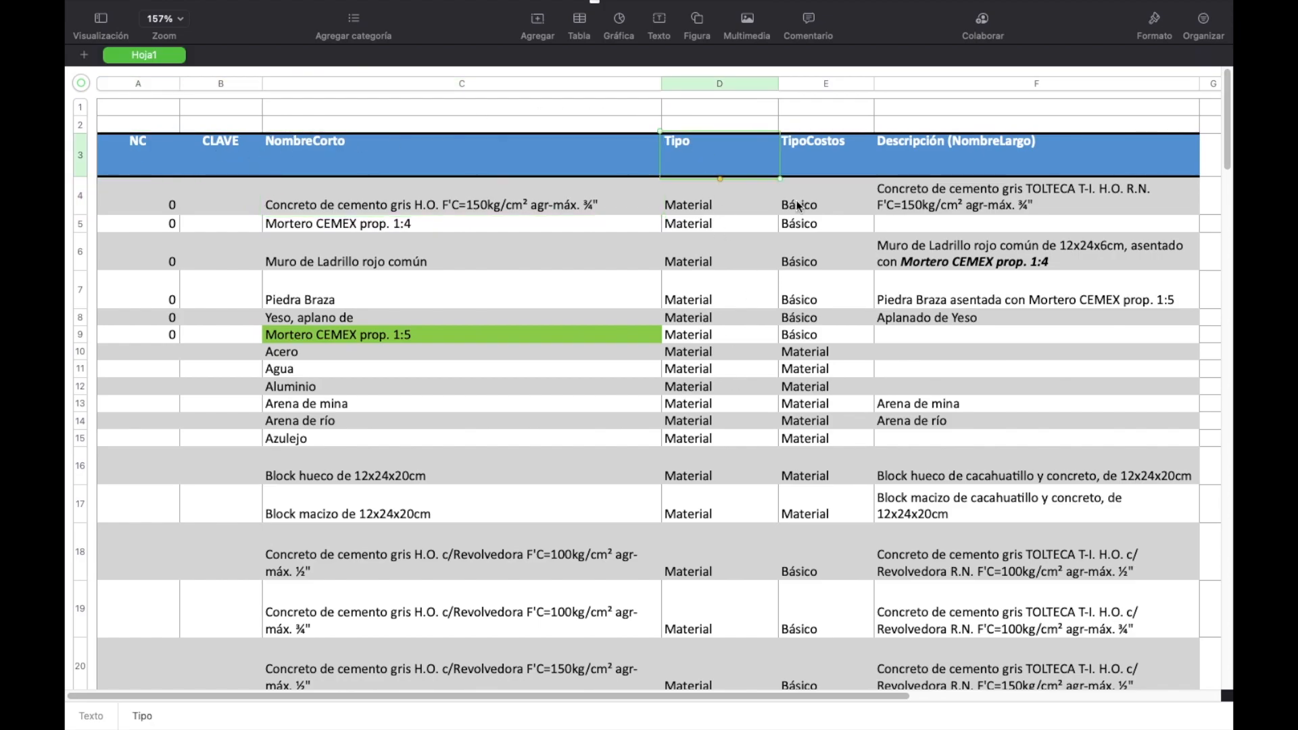
click(847, 153)
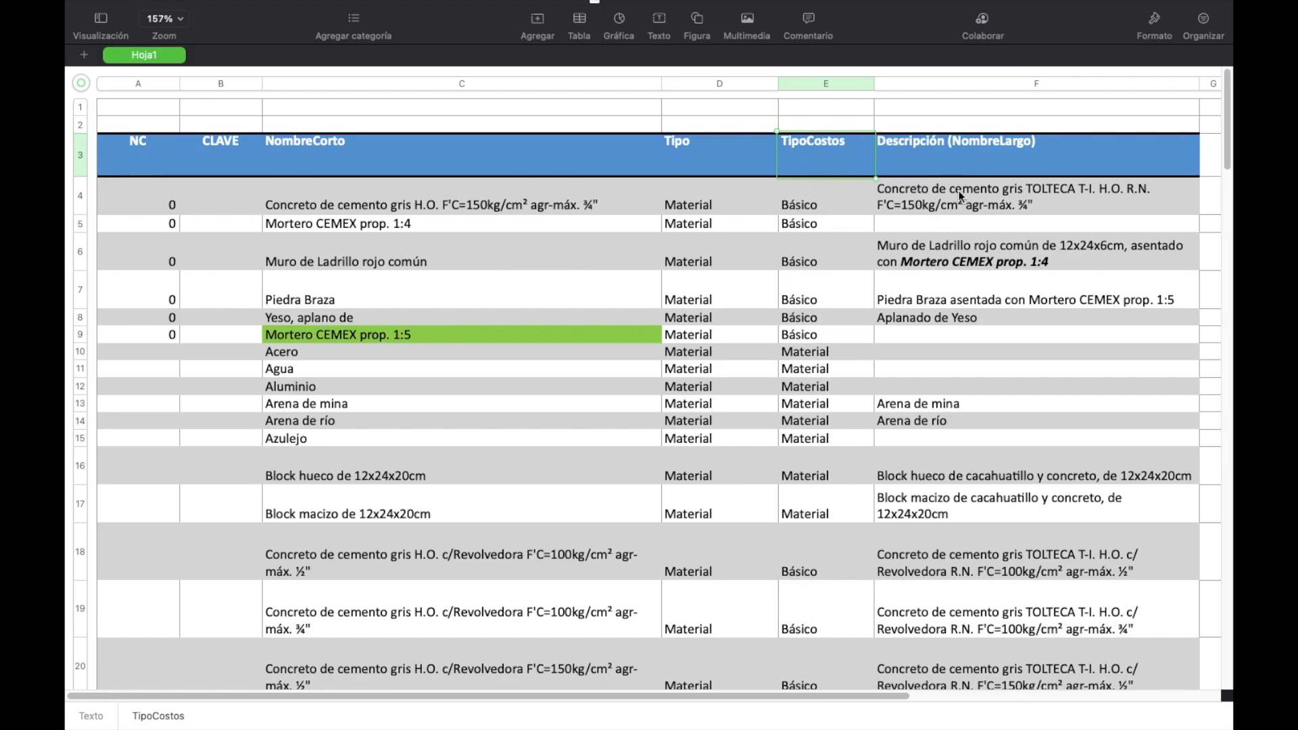
click(969, 168)
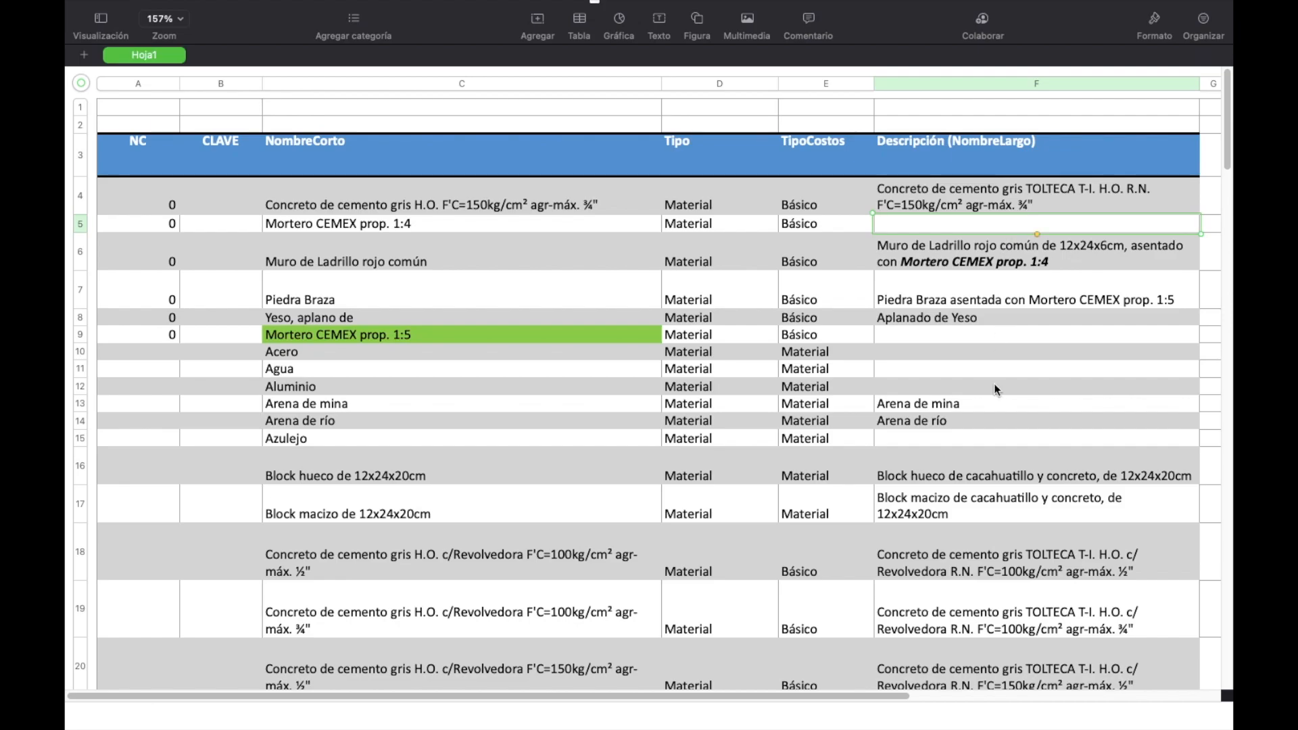
click(1001, 555)
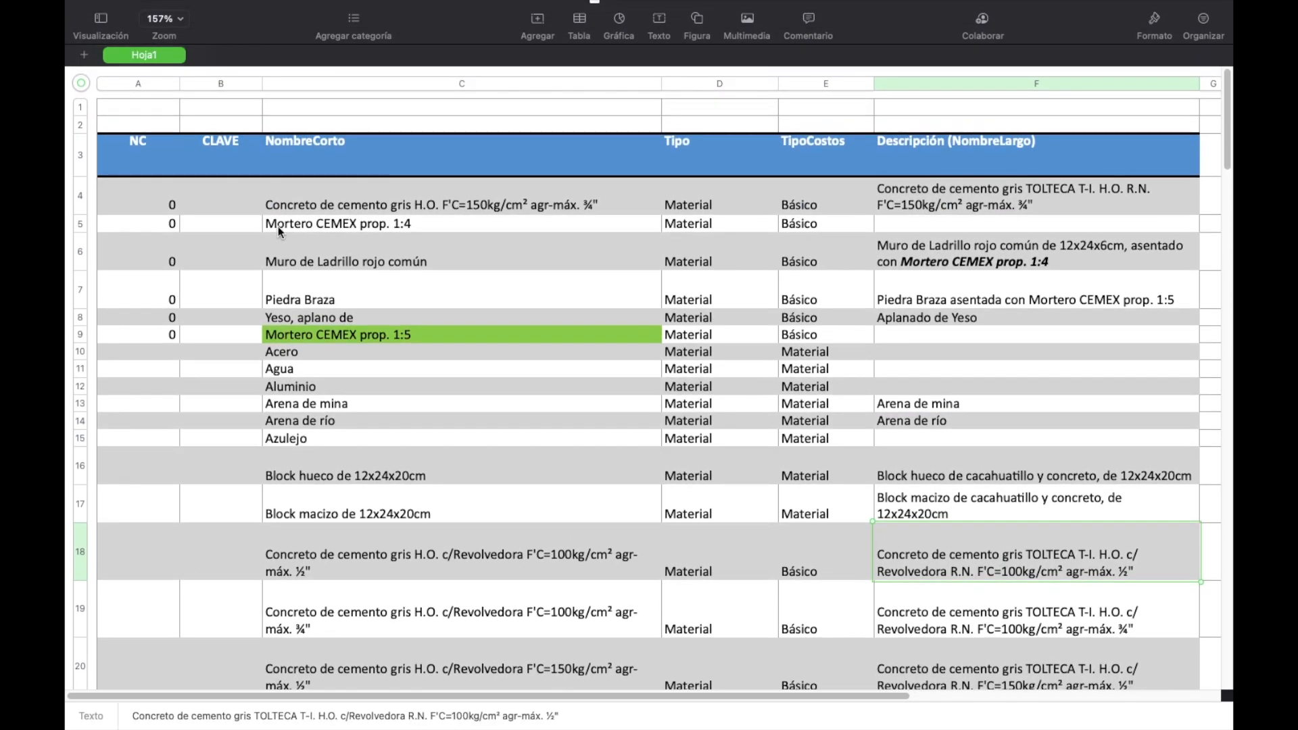
click(234, 242)
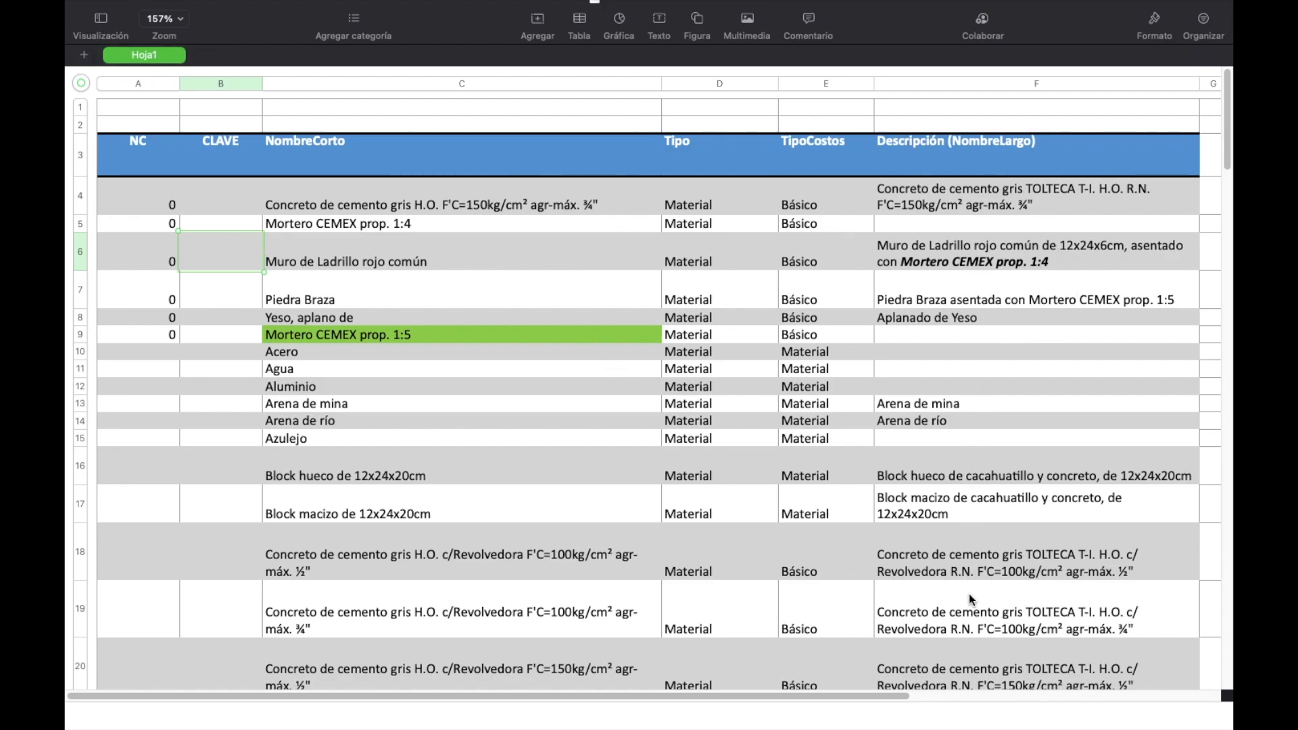
- Examine the type, short name and enlarged long description of the Concreto c/Revolvedora F'C=100kg/cm² agr-máx. ½" row
click(1020, 541)
scroll(1021, 538, down, 3)
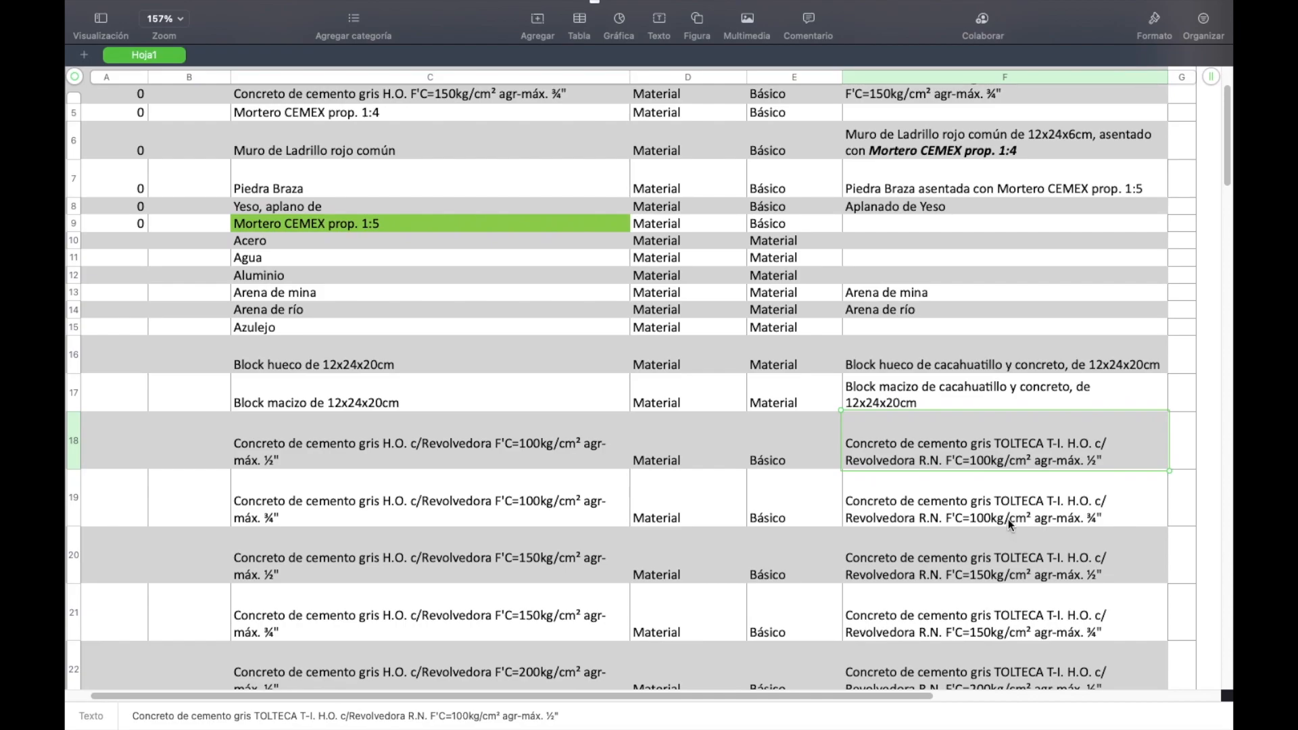
scroll(695, 369, up, 2)
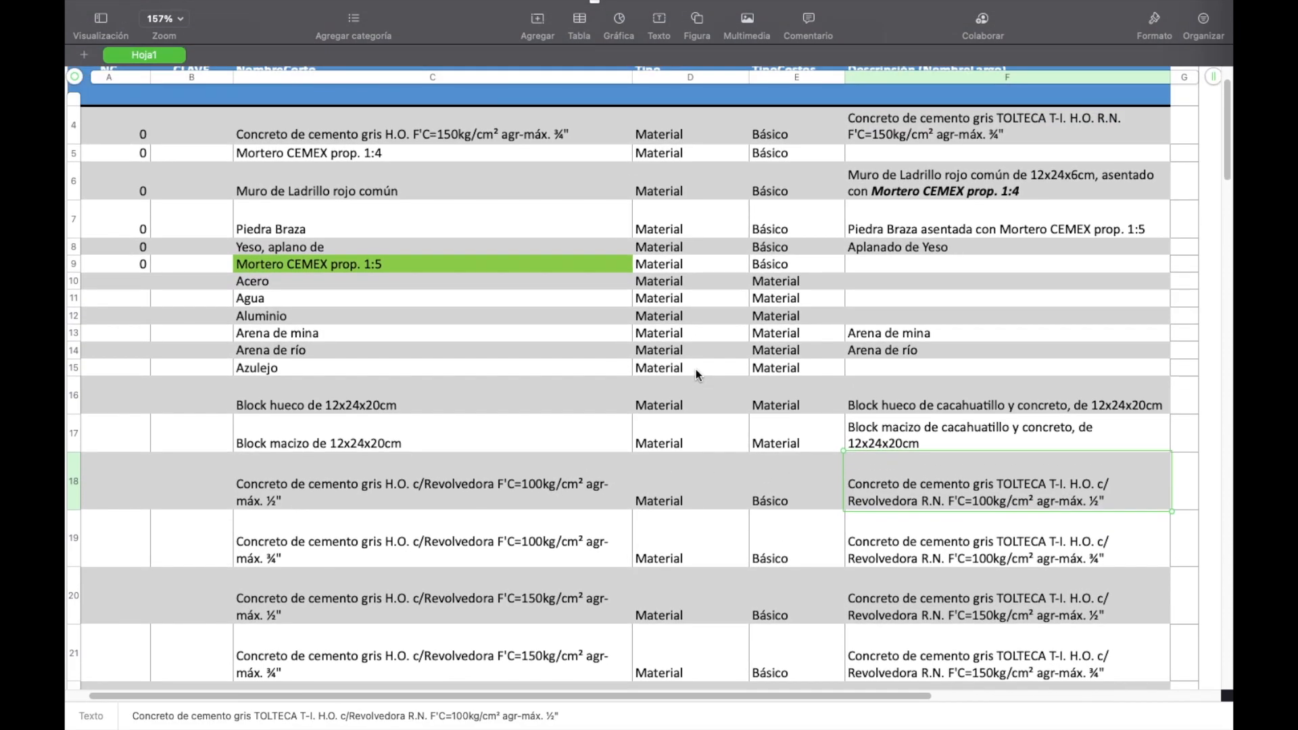
click(650, 503)
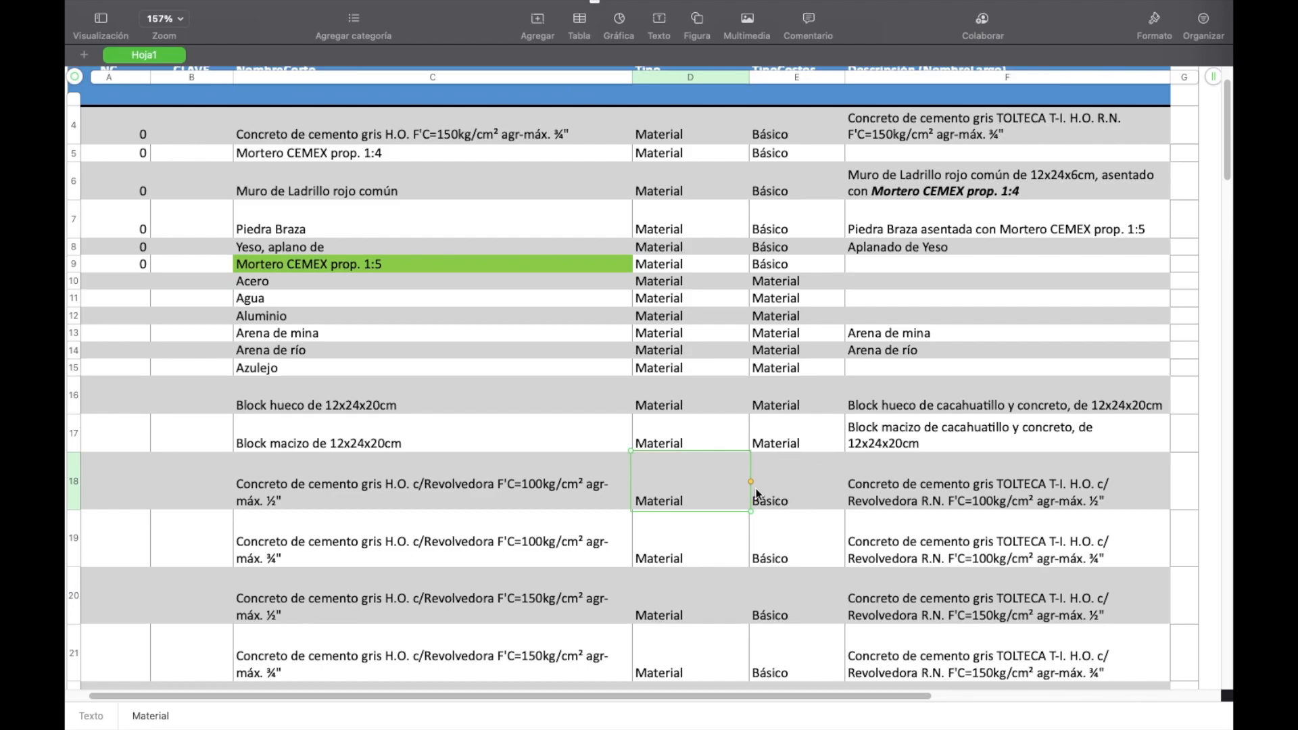
click(353, 474)
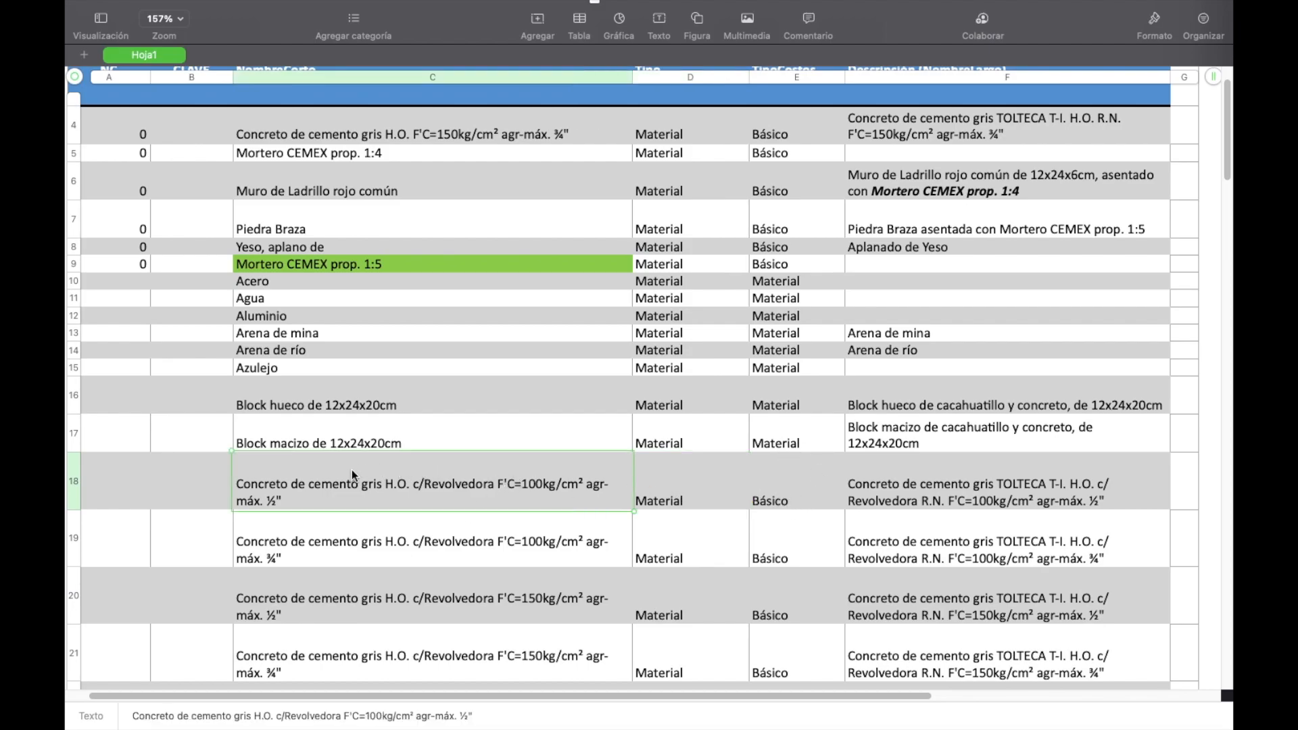
click(978, 488)
scroll(978, 488, up, 5)
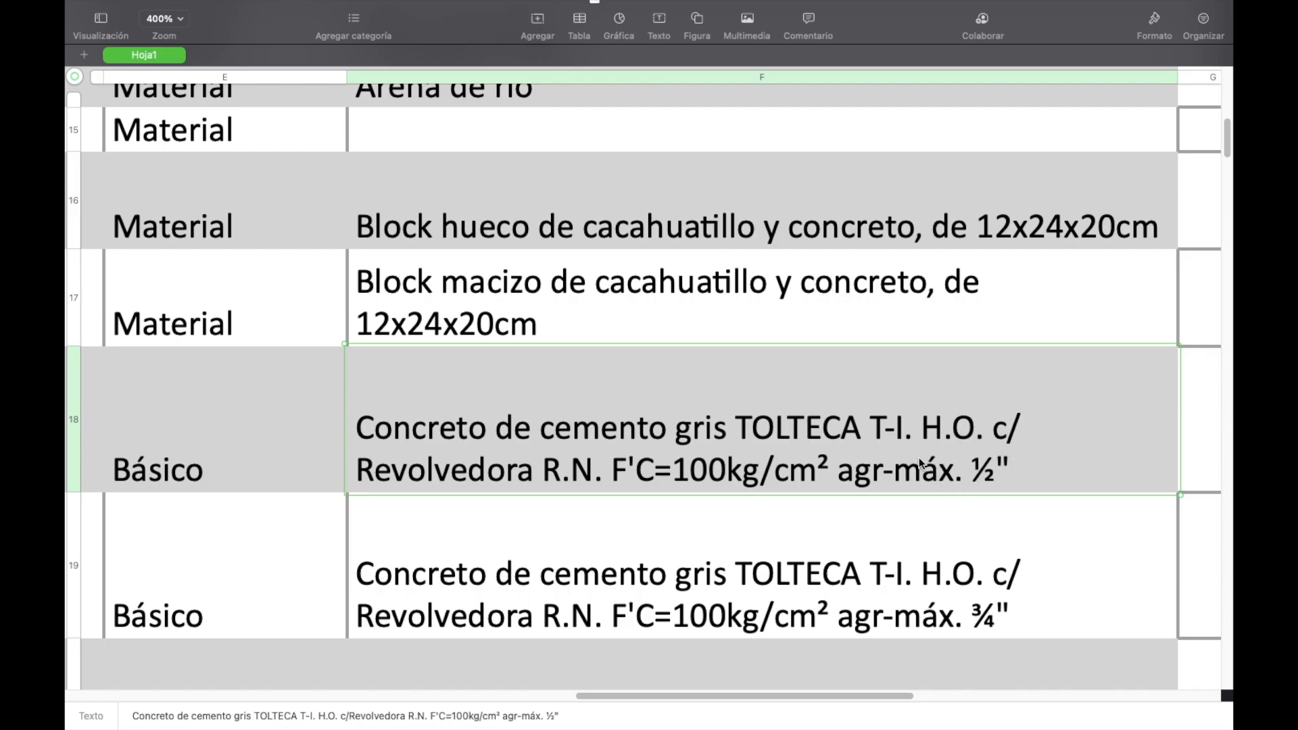
scroll(920, 457, down, 5)
scroll(770, 484, down, 3)
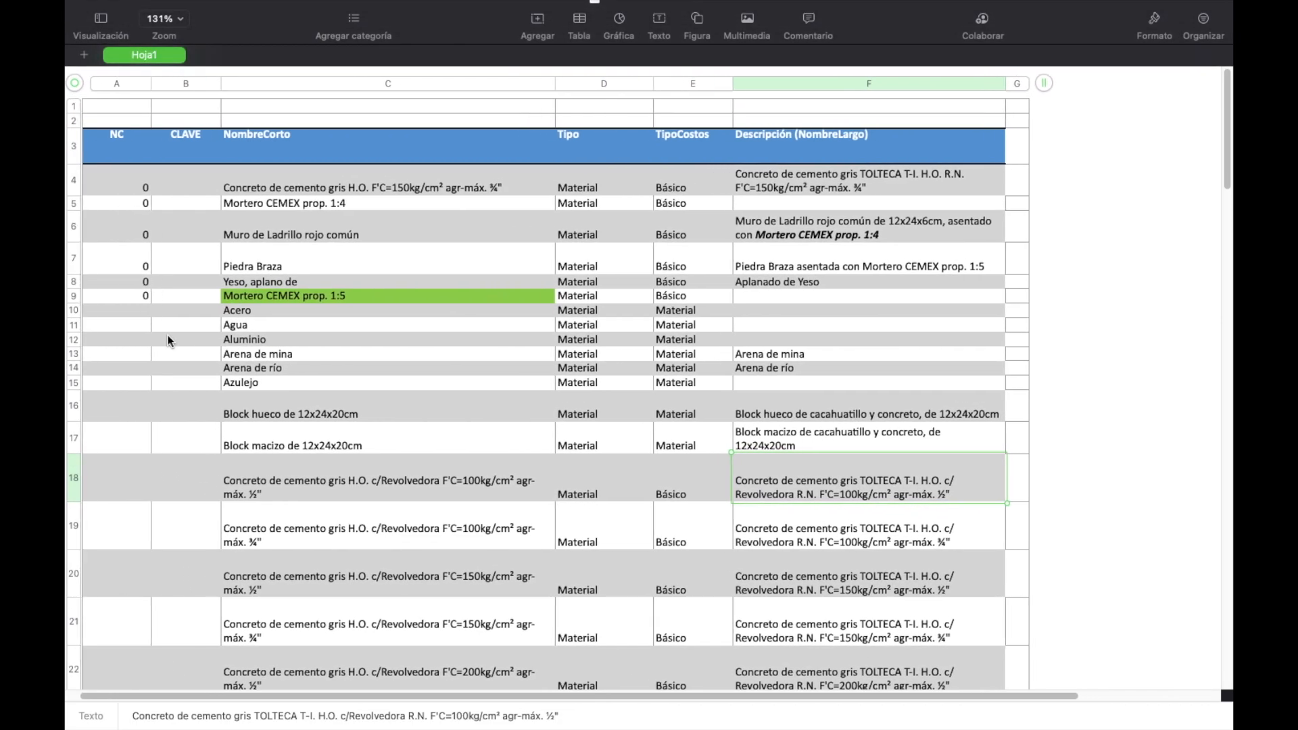
scroll(167, 335, left, 2)
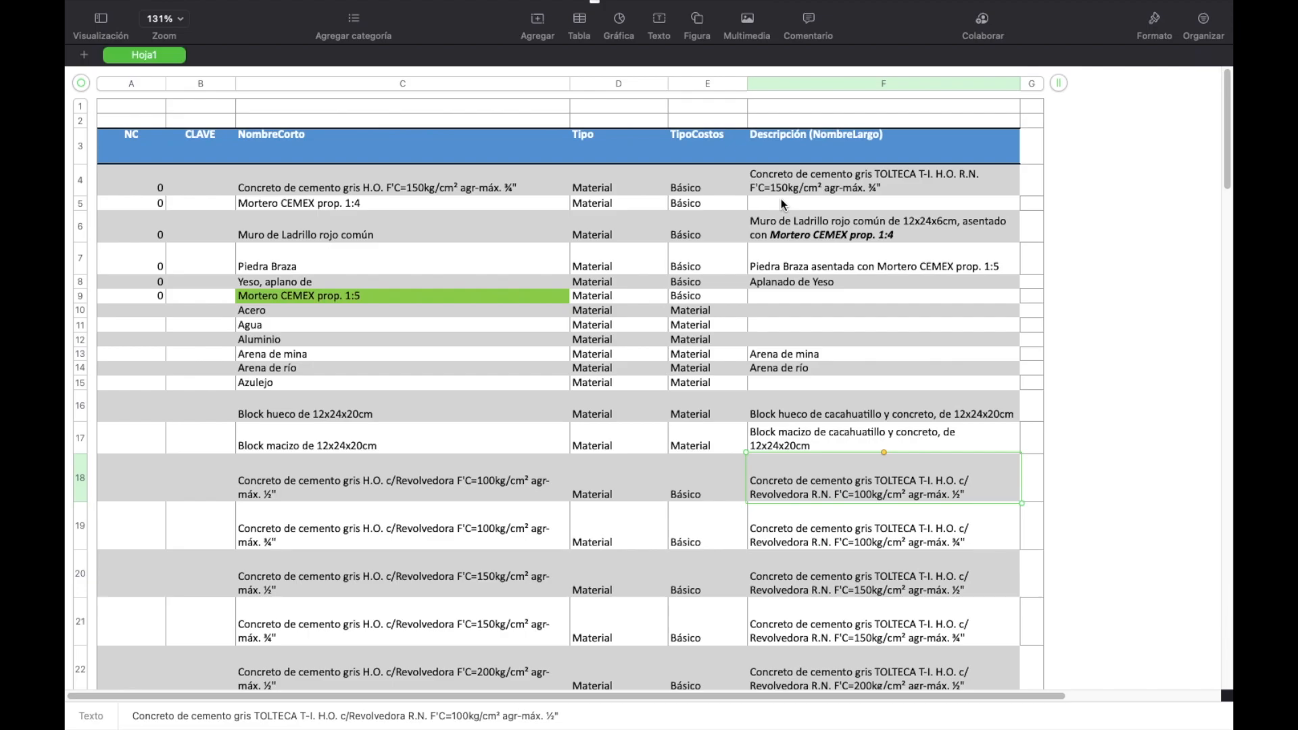
- Review the long descriptions of the first concrete, Yeso, Block hueco and Concreto F'C=100kg/cm² agr-máx. ½" rows, then deselect the table
click(859, 181)
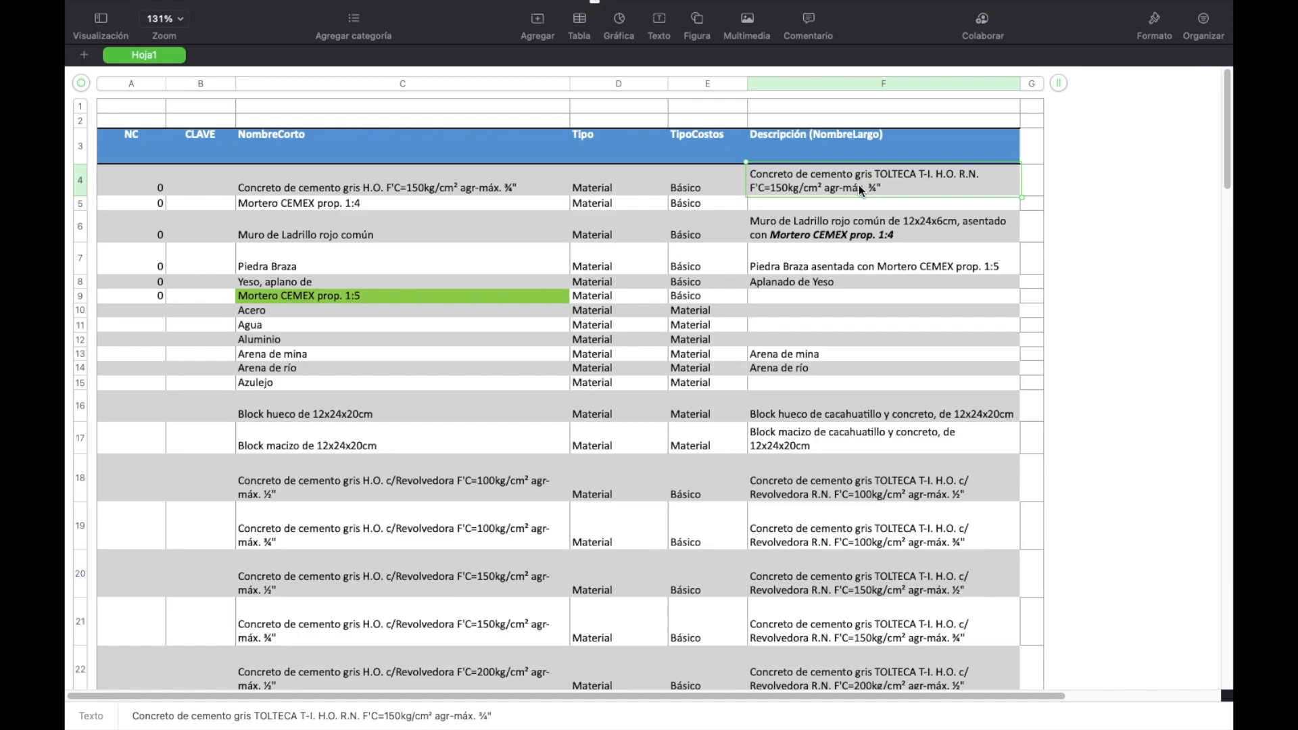
click(915, 323)
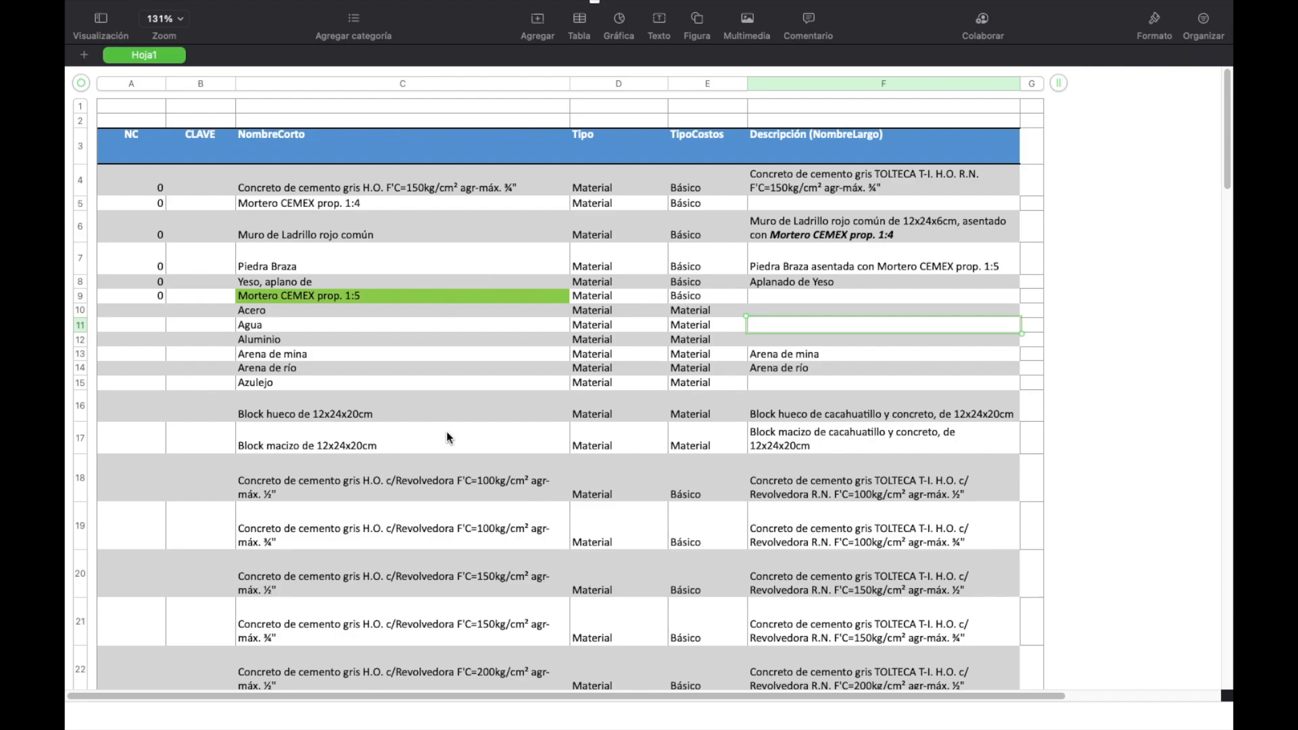
key(Escape)
mouse_move(507, 5)
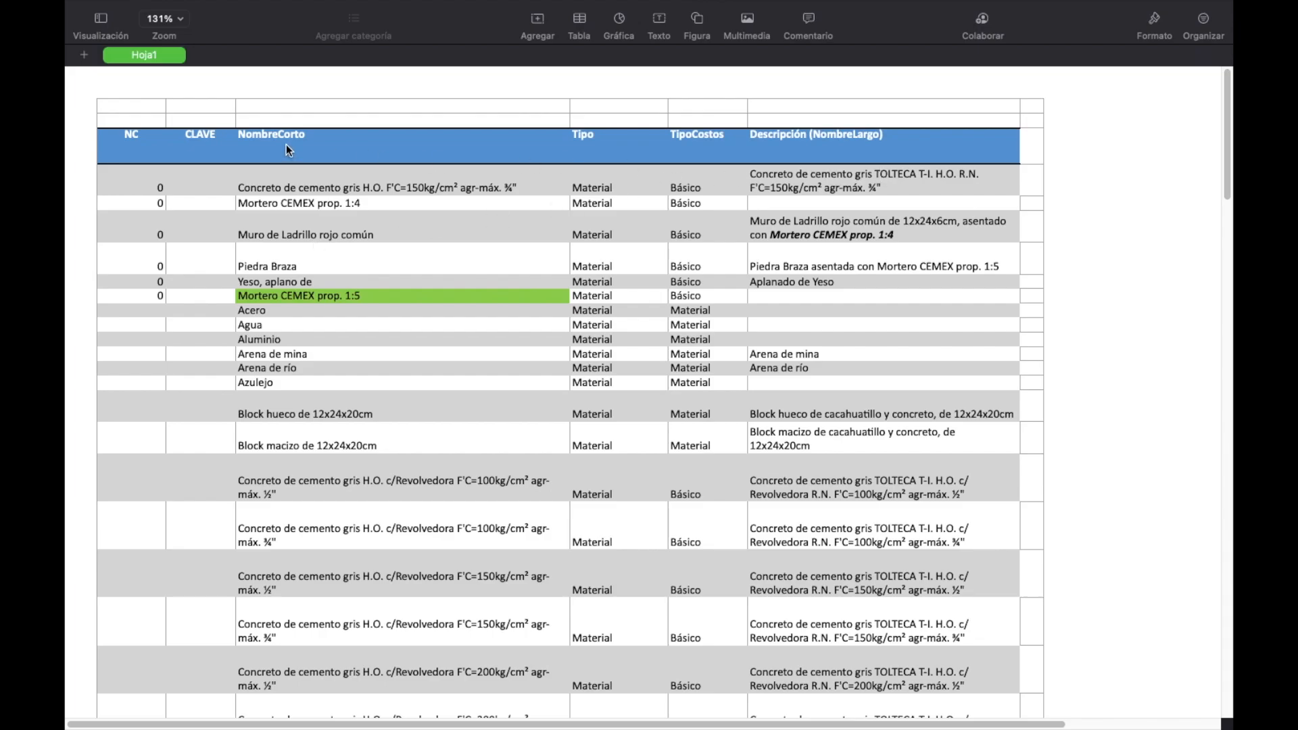
click(842, 186)
click(848, 282)
click(842, 415)
click(844, 485)
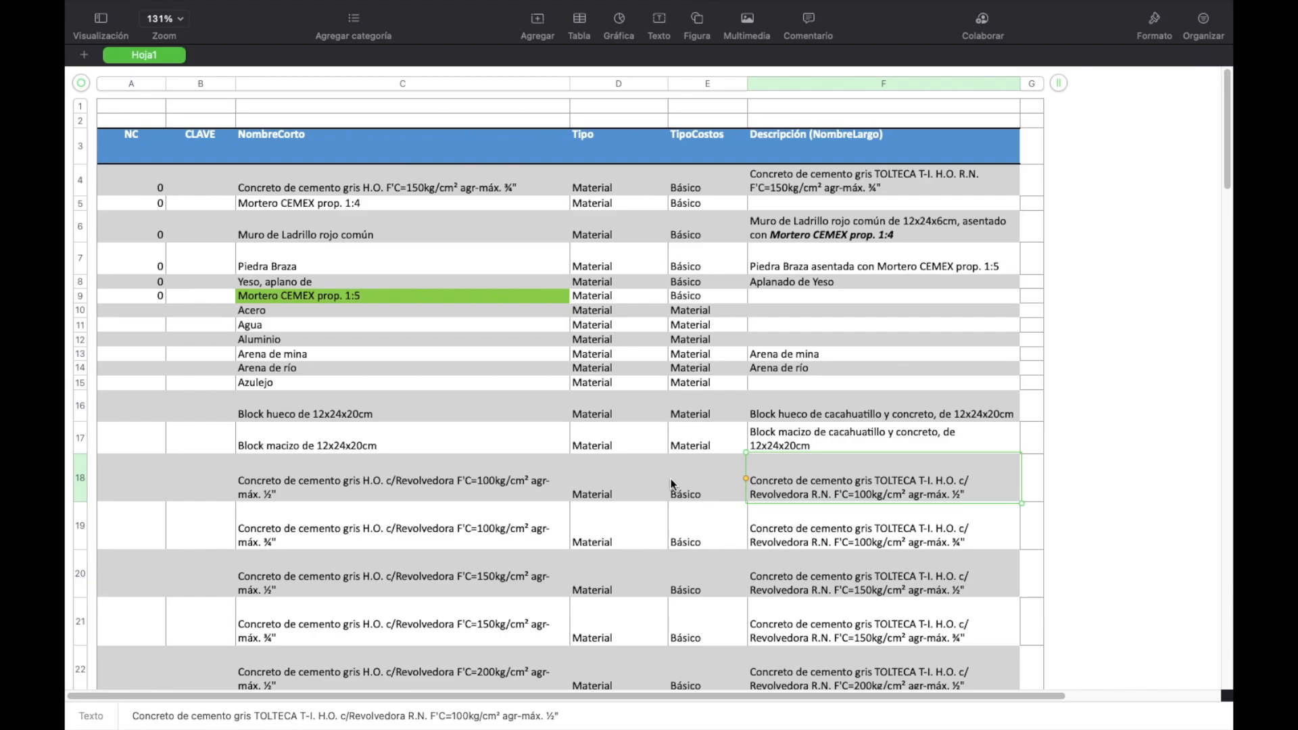
key(Escape)
mouse_move(138, 5)
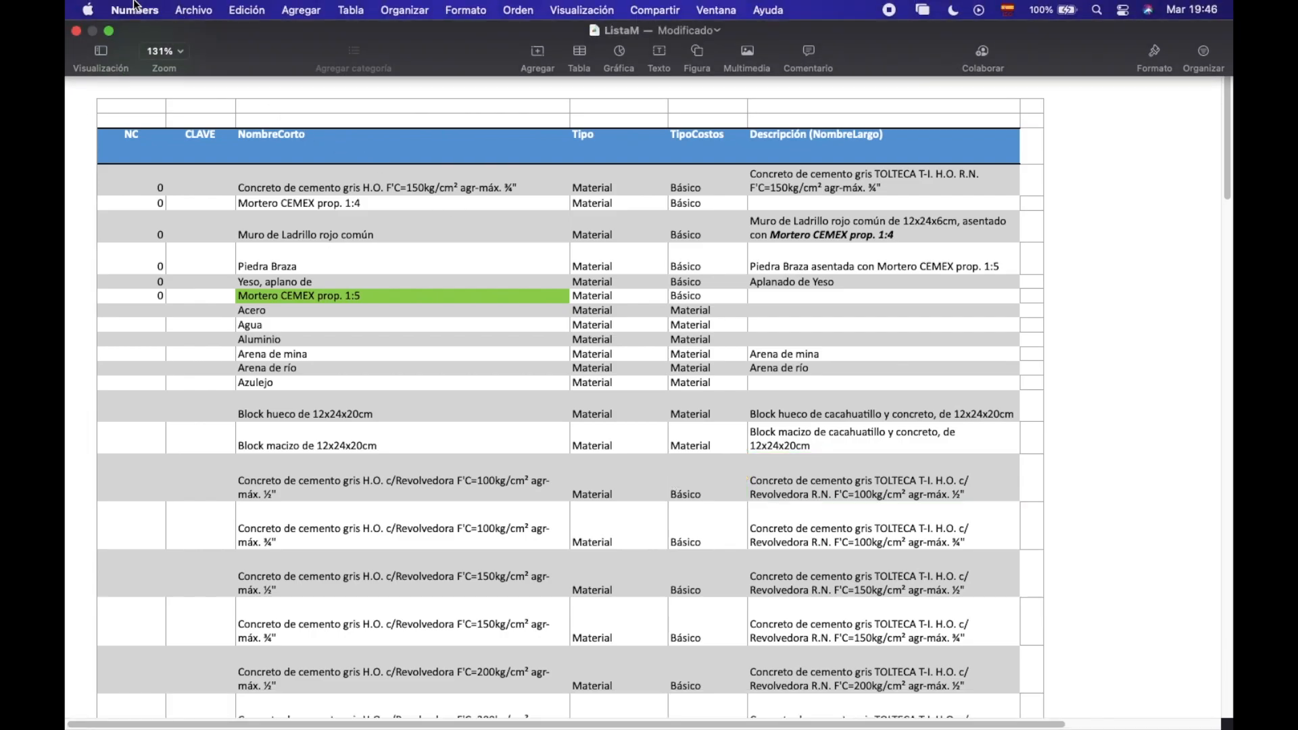